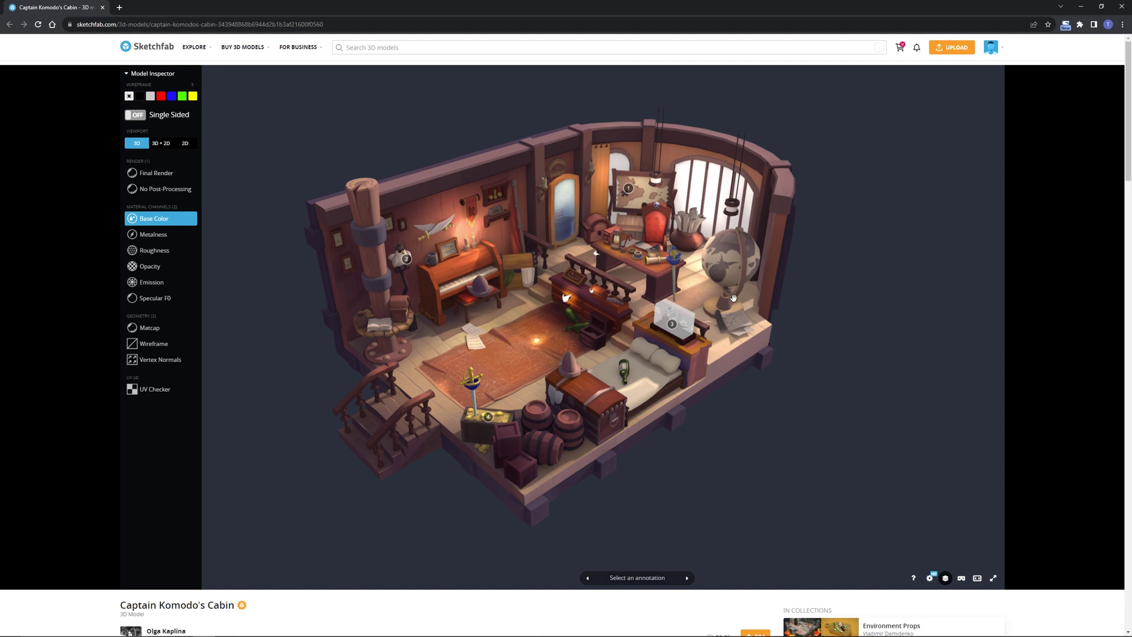
Examine the Captain Komodo's Cabin model up close around the desk and globe, and as a whole
{"action": "scroll", "coordinate": [737, 277], "scroll_direction": "up", "scroll_amount": 3}
{"action": "right_click_drag", "start_coordinate": [738, 278], "coordinate": [609, 400]}
{"action": "scroll", "coordinate": [608, 401], "scroll_direction": "up", "scroll_amount": 2}
{"action": "left_click_drag", "start_coordinate": [609, 401], "coordinate": [504, 436]}
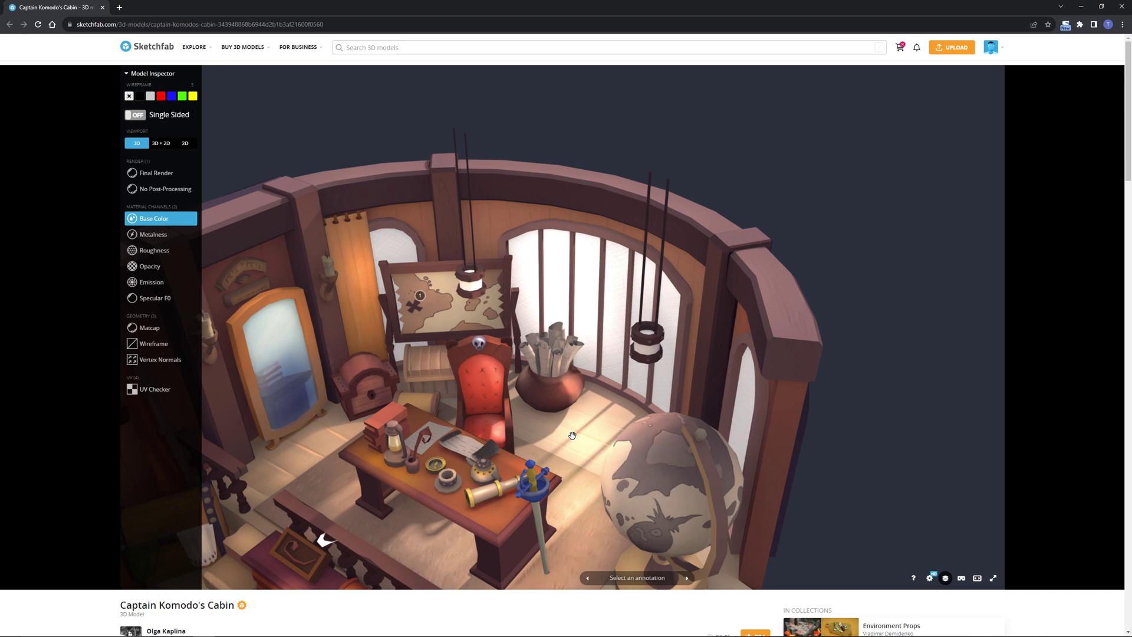
{"action": "scroll", "coordinate": [572, 435], "scroll_direction": "down", "scroll_amount": 10}
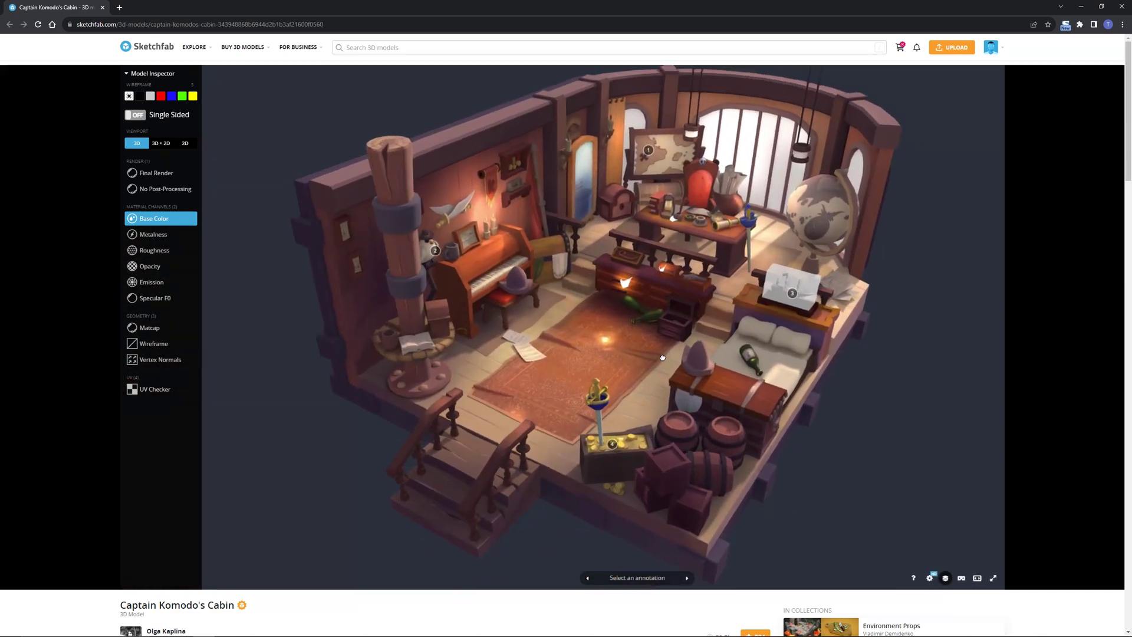
{"action": "scroll", "coordinate": [662, 357], "scroll_direction": "down", "scroll_amount": 3}
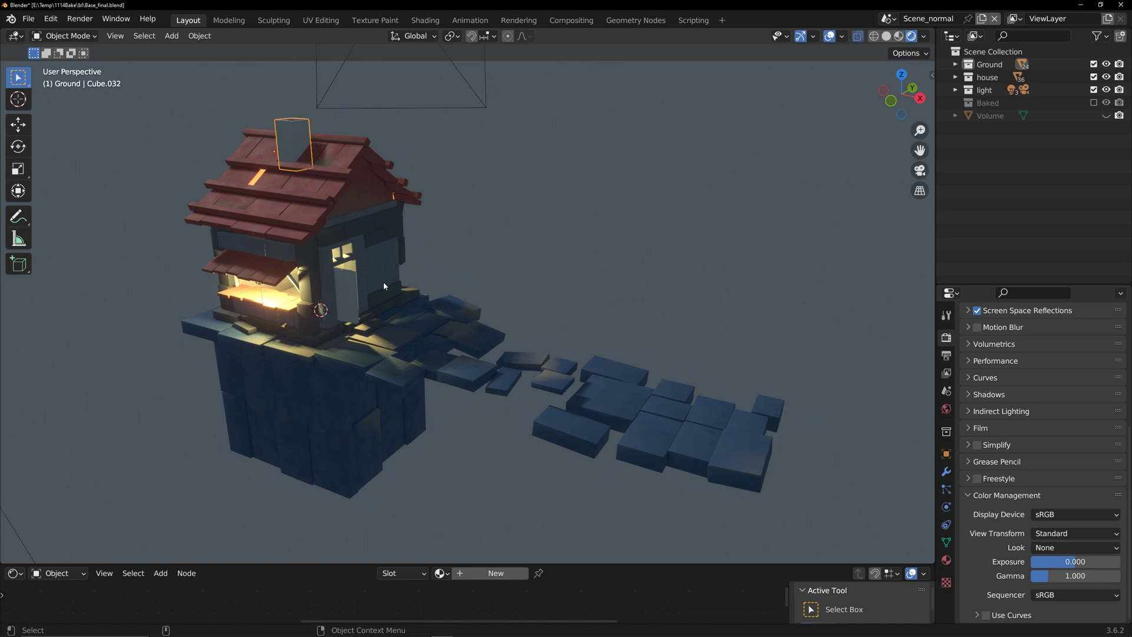
Select a roof tile of the house and enlarge the shader editor to examine its red.009 material node tree
{"action": "left_click", "coordinate": [472, 337]}
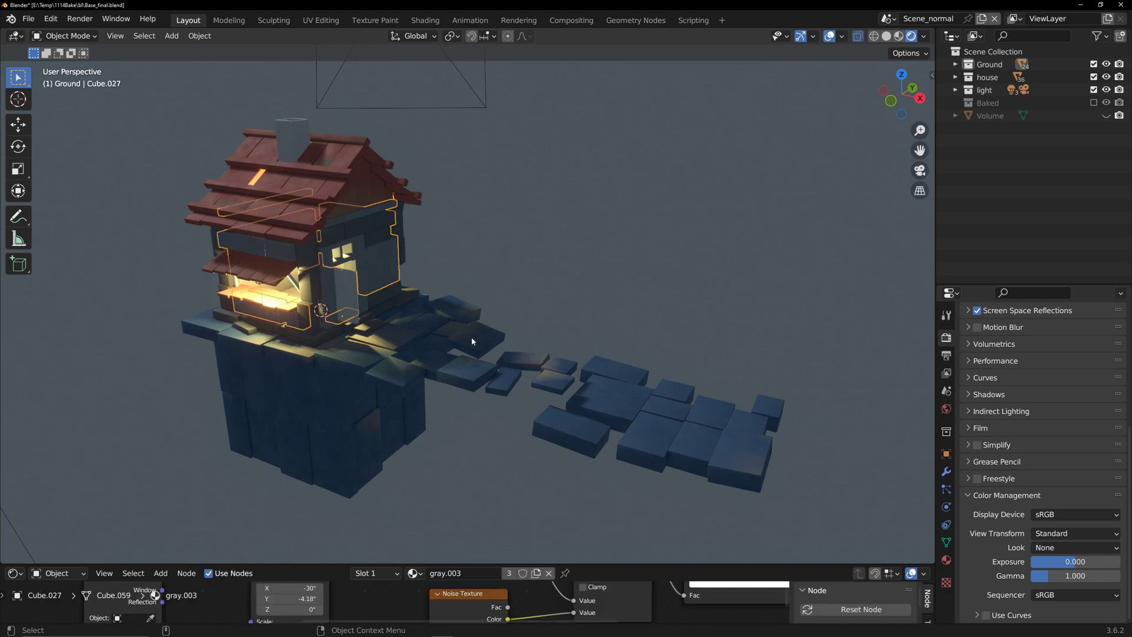
{"action": "left_click", "coordinate": [238, 205]}
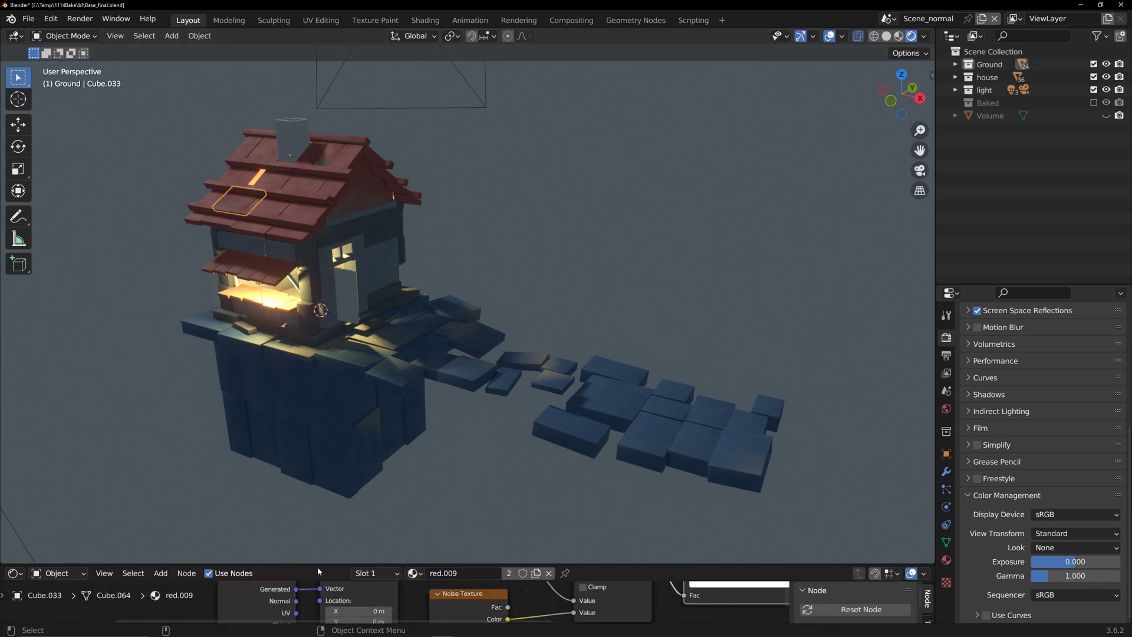
{"action": "left_click_drag", "start_coordinate": [321, 564], "coordinate": [354, 256]}
{"action": "scroll", "coordinate": [524, 489], "scroll_direction": "down", "scroll_amount": 6}
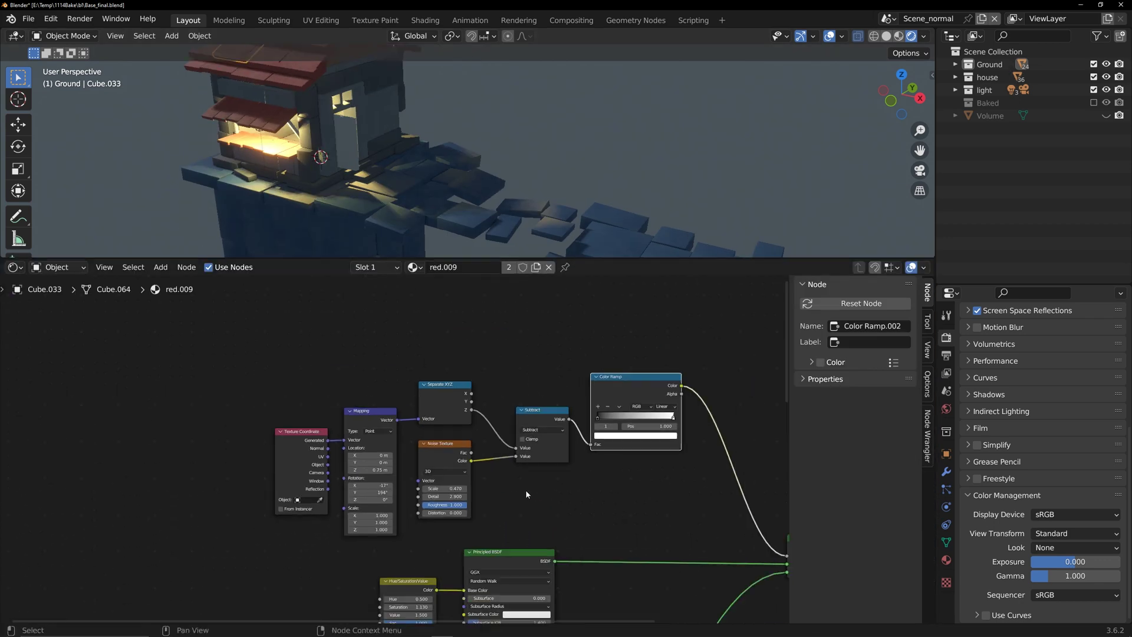
{"action": "middle_click_drag", "start_coordinate": [545, 554], "coordinate": [568, 481]}
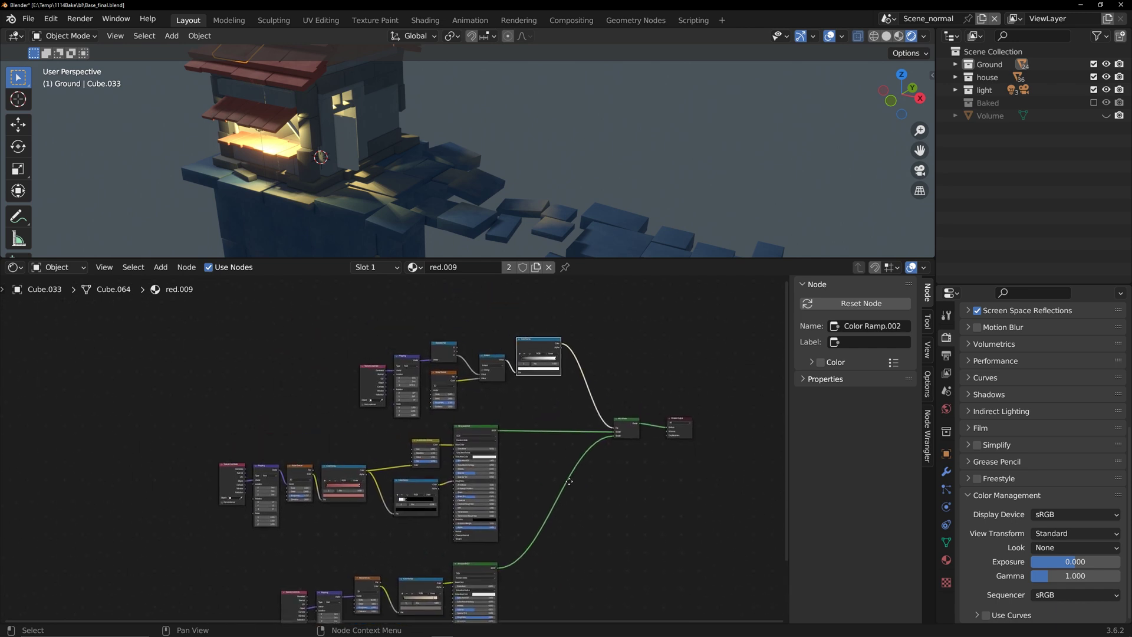
Switch the viewport's render pass from Combined to the flat material colour without lighting
{"action": "left_click", "coordinate": [923, 37]}
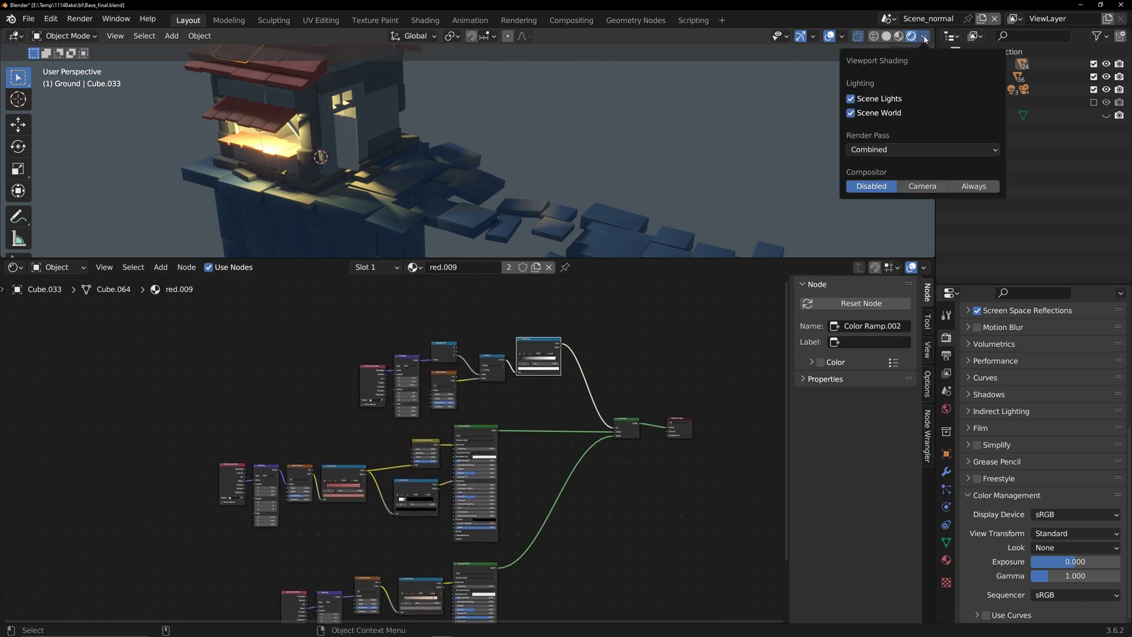
{"action": "left_click", "coordinate": [882, 151]}
{"action": "left_click", "coordinate": [820, 199]}
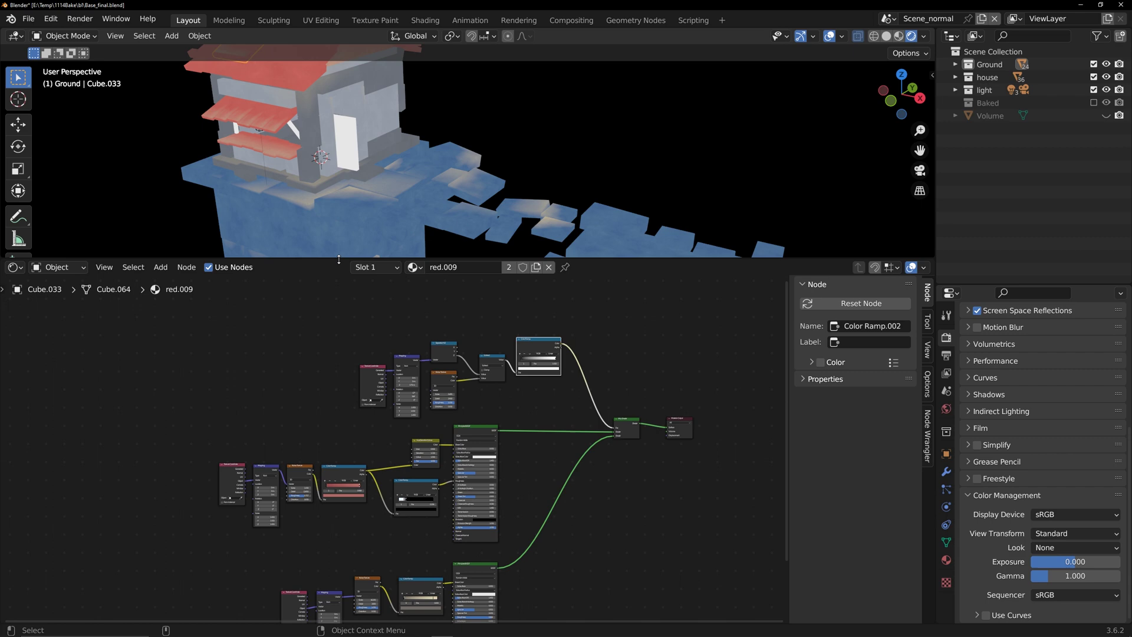
Enlarge the 3D viewport and adjust the roof tile's gradient Mapping rotation to about X -9.3° and Y 191°
{"action": "left_click_drag", "start_coordinate": [339, 260], "coordinate": [339, 460]}
{"action": "scroll", "coordinate": [307, 313], "scroll_direction": "up", "scroll_amount": 4}
{"action": "middle_click_drag", "start_coordinate": [379, 334], "coordinate": [705, 471], "text": "alt"}
{"action": "scroll", "coordinate": [431, 511], "scroll_direction": "up", "scroll_amount": 12}
{"action": "middle_click_drag", "start_coordinate": [426, 501], "coordinate": [441, 567]}
{"action": "mouse_move", "coordinate": [401, 533]}
{"action": "left_mouse_down"}
{"action": "mouse_move", "coordinate": [425, 533]}
{"action": "mouse_move", "coordinate": [336, 544]}
{"action": "left_mouse_up"}
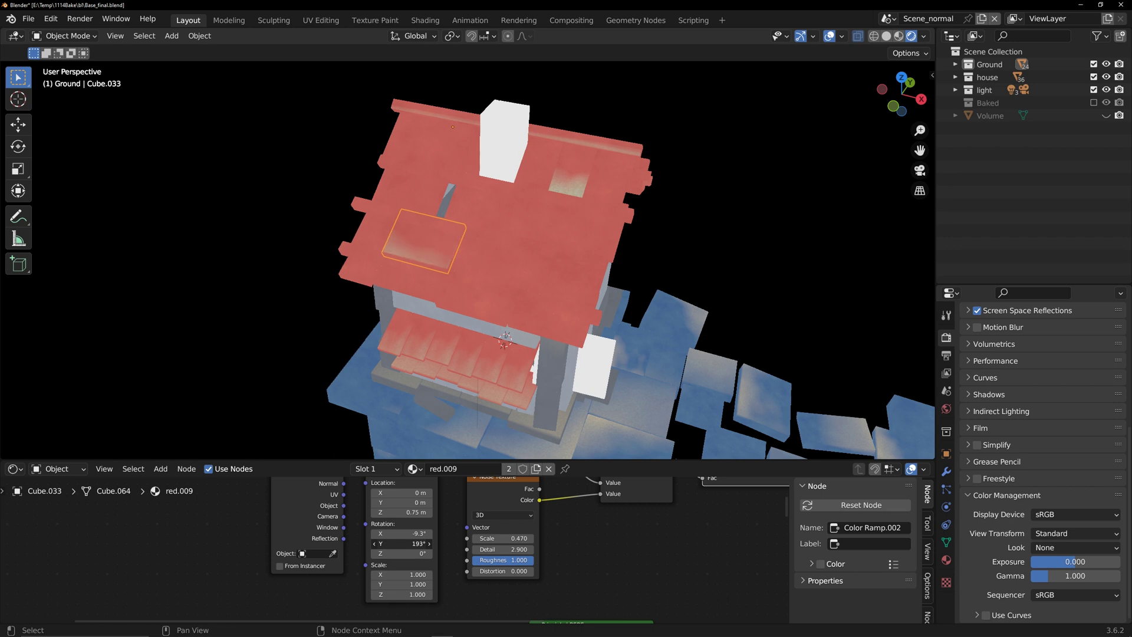
Enable the Baked collection and compare the baked house with the original
{"action": "scroll", "coordinate": [547, 253], "scroll_direction": "down", "scroll_amount": 4}
{"action": "middle_click_drag", "start_coordinate": [547, 253], "coordinate": [460, 260]}
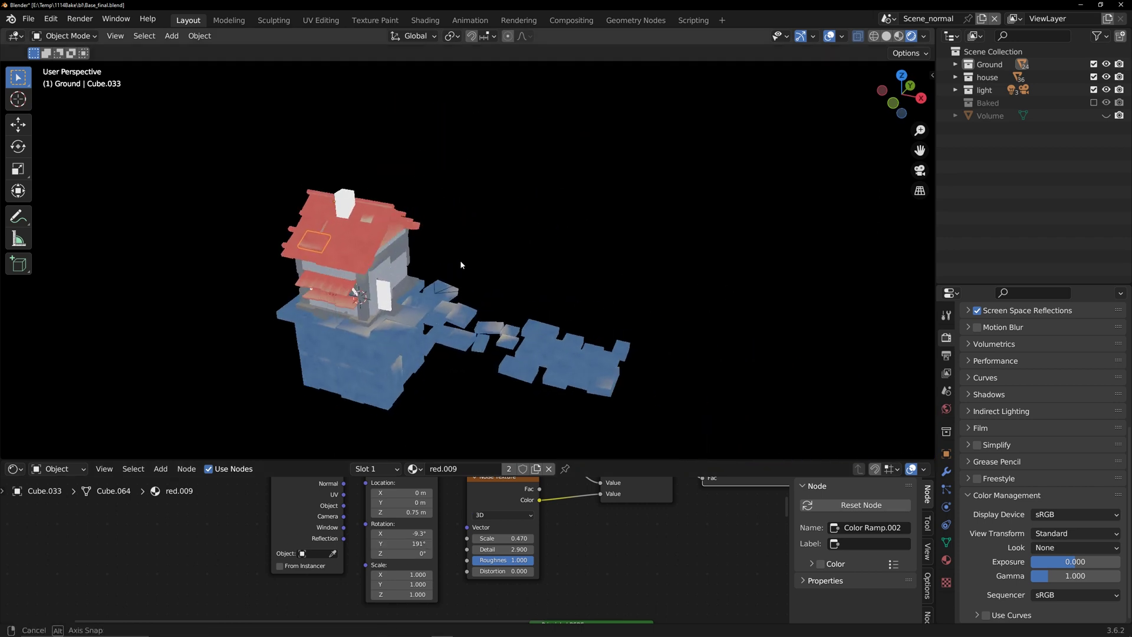
{"action": "left_click", "coordinate": [1094, 103]}
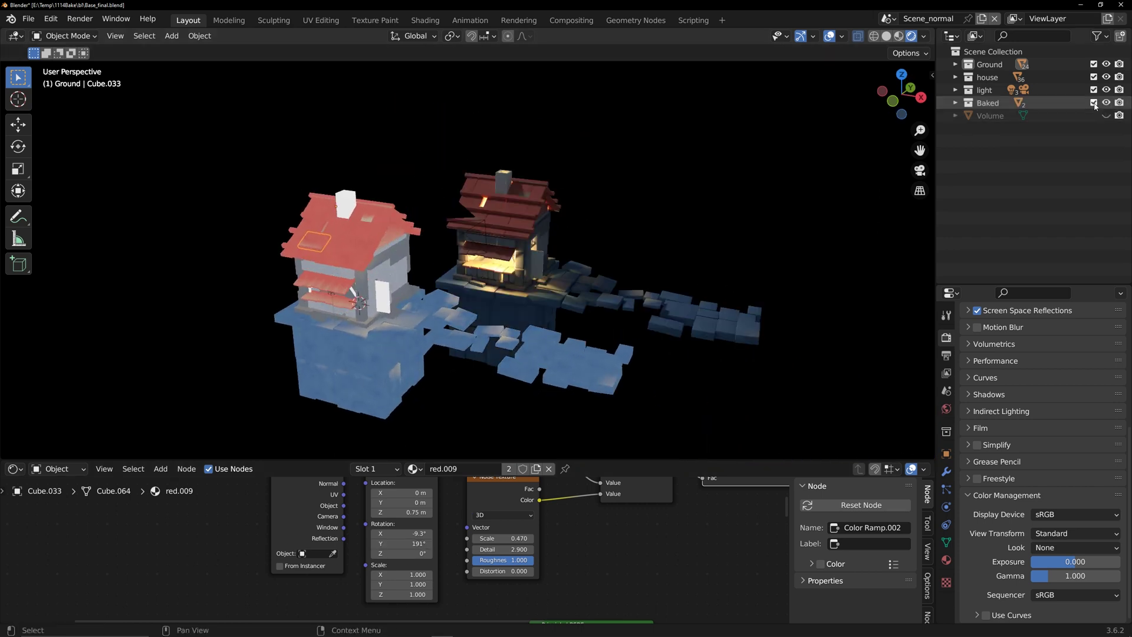
{"action": "scroll", "coordinate": [618, 230], "scroll_direction": "up", "scroll_amount": 2}
{"action": "middle_click_drag", "start_coordinate": [618, 230], "coordinate": [488, 175]}
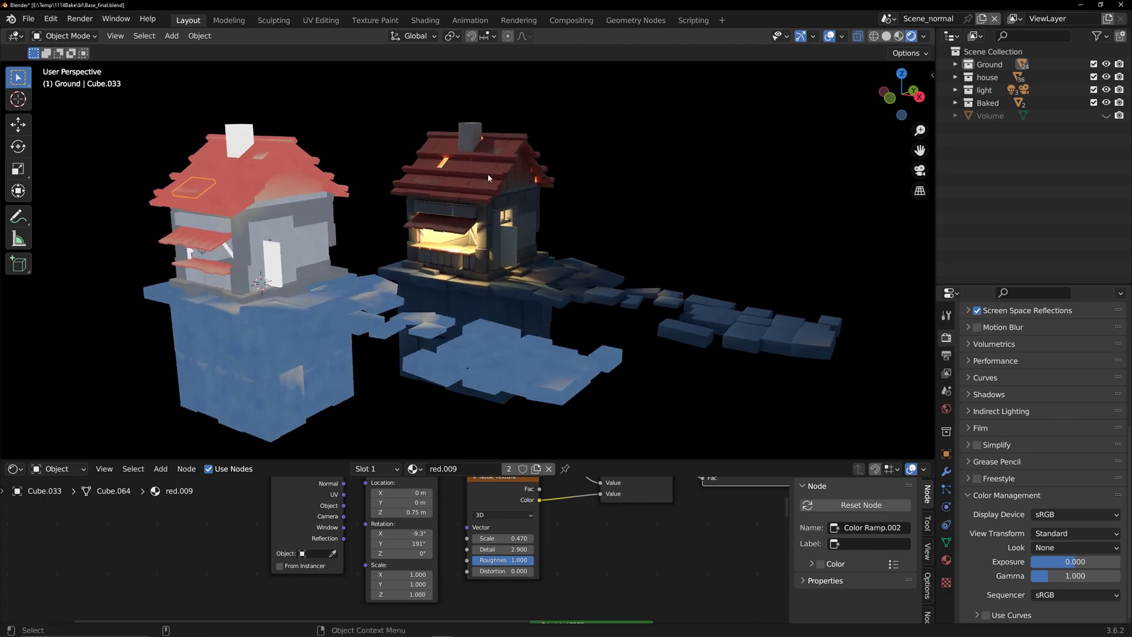
Split the viewport, turn the new area into a UV editor and display the baked house's UV layout
{"action": "left_click", "coordinate": [483, 190]}
{"action": "left_click_drag", "start_coordinate": [4, 454], "coordinate": [309, 443]}
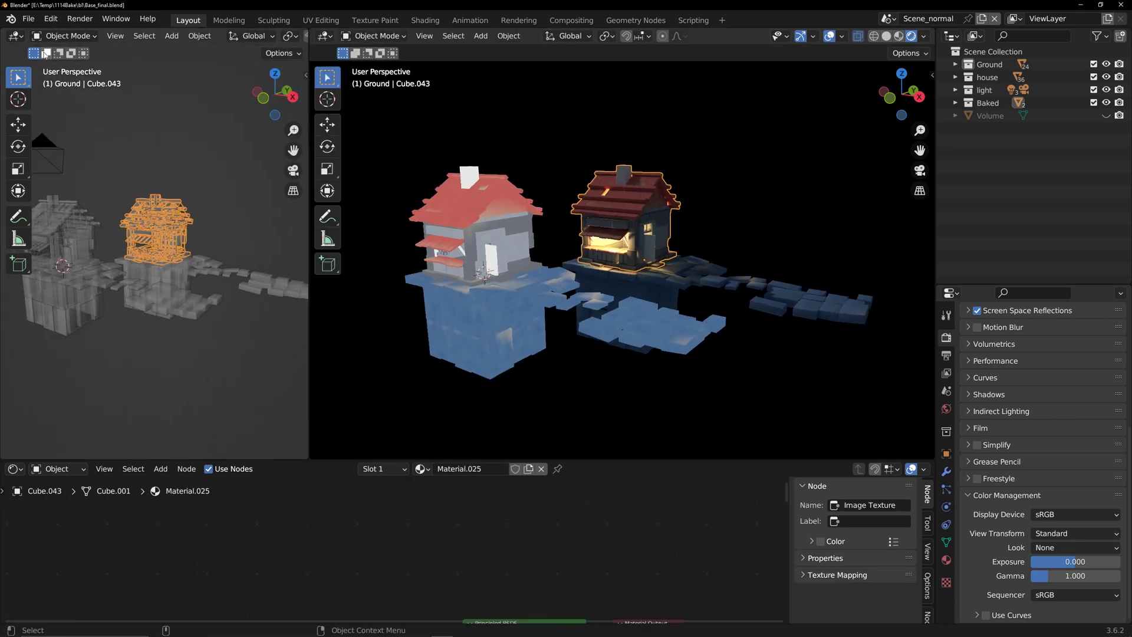
{"action": "left_click", "coordinate": [15, 36]}
{"action": "left_click", "coordinate": [41, 104]}
{"action": "key", "text": "Tab"}
{"action": "key", "text": "Home"}
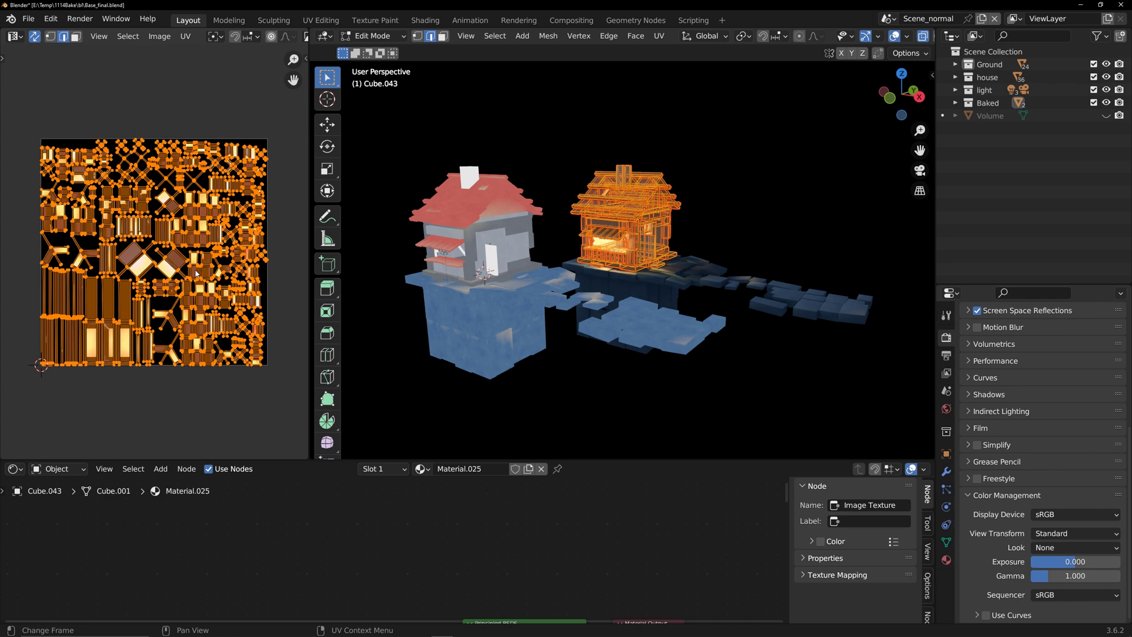
Display the UV layout of the baked ground and stone path instead of the house
{"action": "key", "text": "Tab"}
{"action": "left_click", "coordinate": [586, 314]}
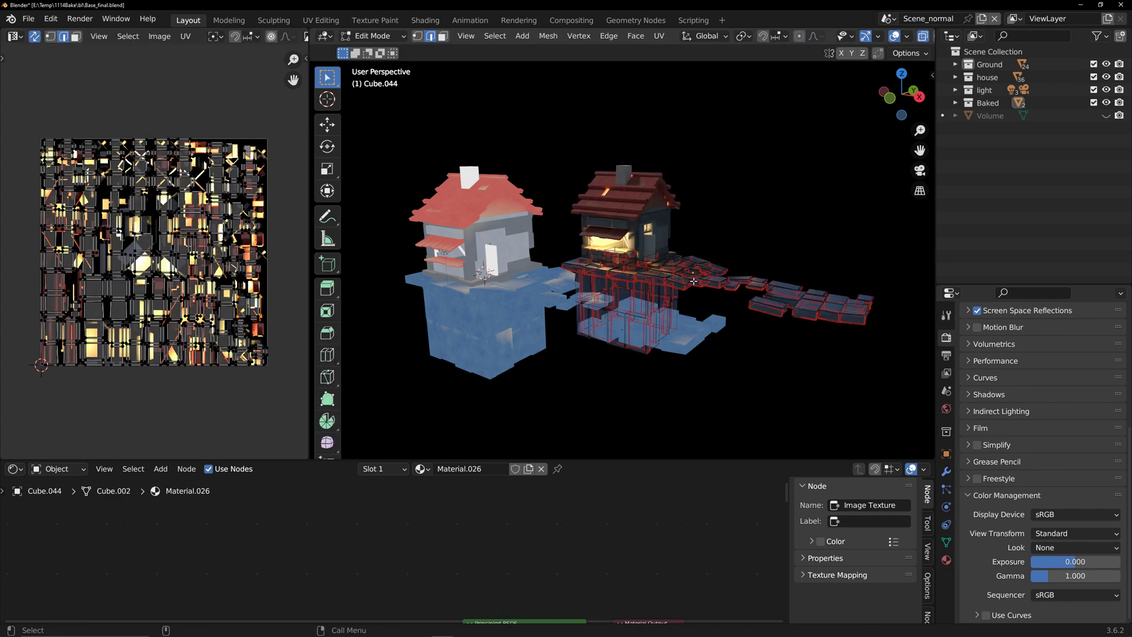
{"action": "middle_click_drag", "start_coordinate": [543, 248], "coordinate": [662, 258]}
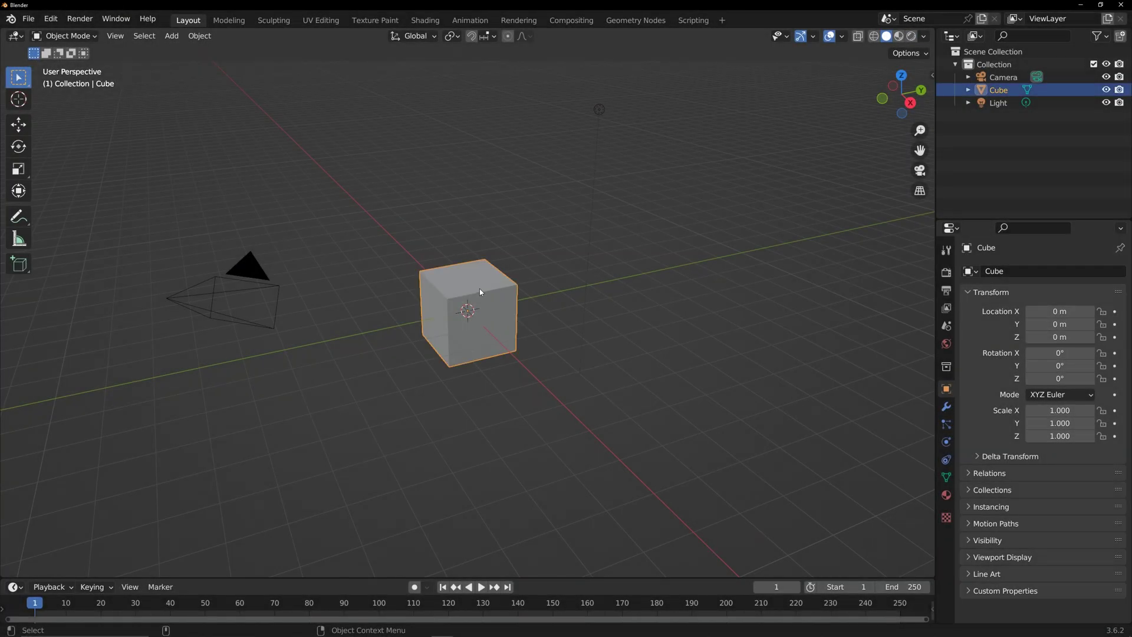
Flatten the default cube's mesh along Z into a low slab
{"action": "key", "text": "Tab"}
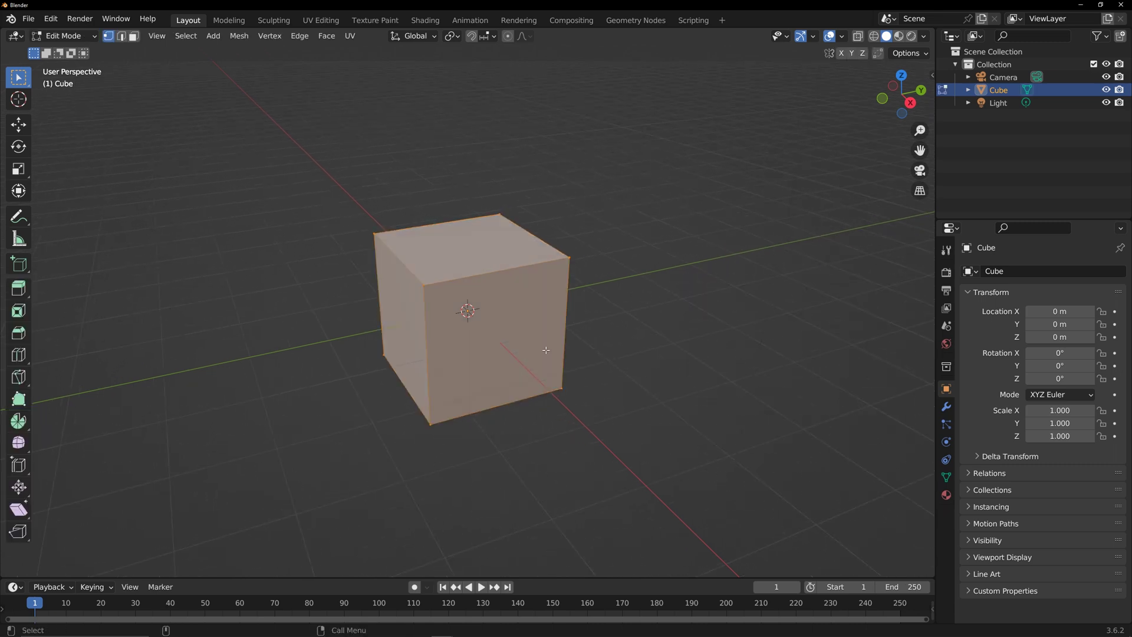
{"action": "key", "text": "s"}
{"action": "key", "text": "z"}
{"action": "left_click", "coordinate": [489, 323]}
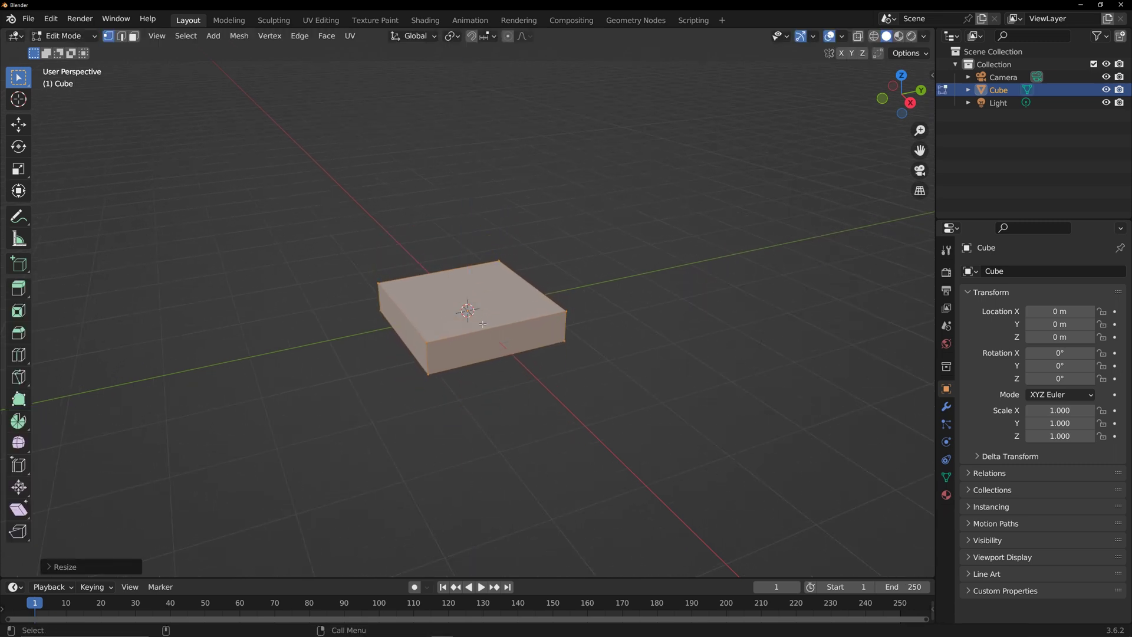
{"action": "key", "text": "Tab"}
Add a Bevel modifier with an amount of 0.07 m and 2 segments to the slab, and shade it smooth
{"action": "left_click", "coordinate": [946, 406]}
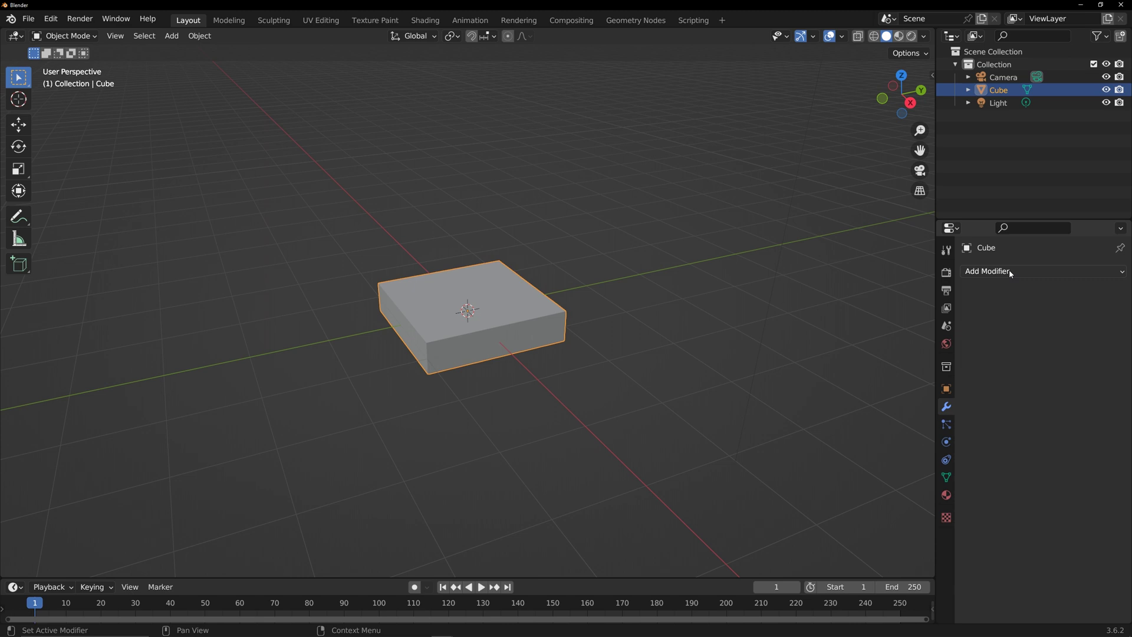
{"action": "left_click", "coordinate": [1008, 269]}
{"action": "left_click", "coordinate": [863, 322]}
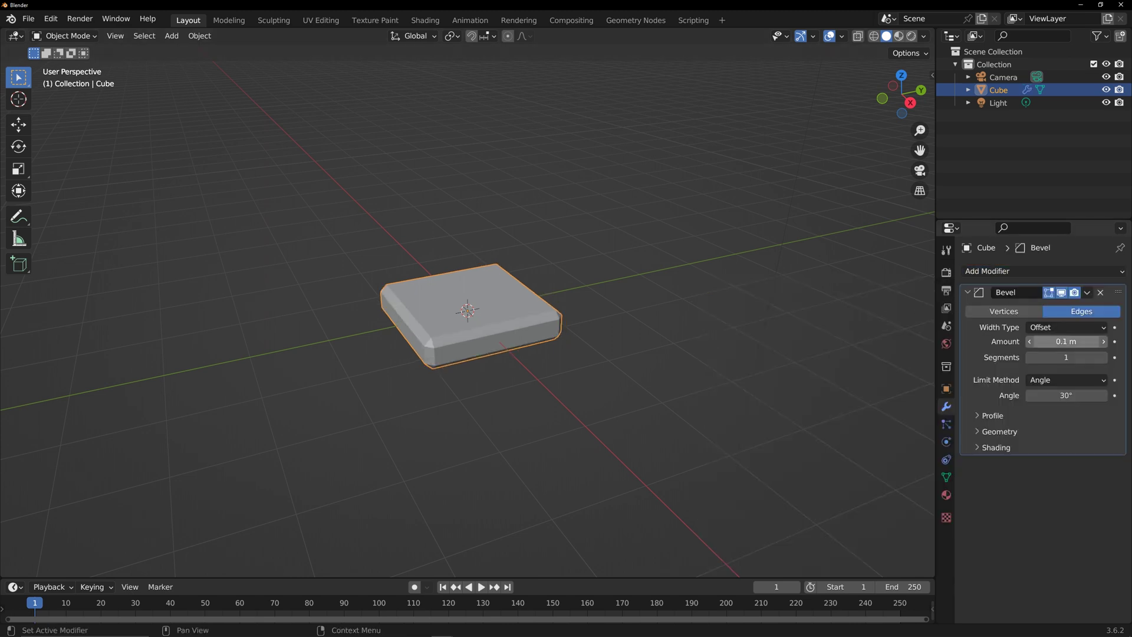
{"action": "left_click_drag", "start_coordinate": [1067, 341], "coordinate": [1058, 341]}
{"action": "left_click", "coordinate": [1103, 357]}
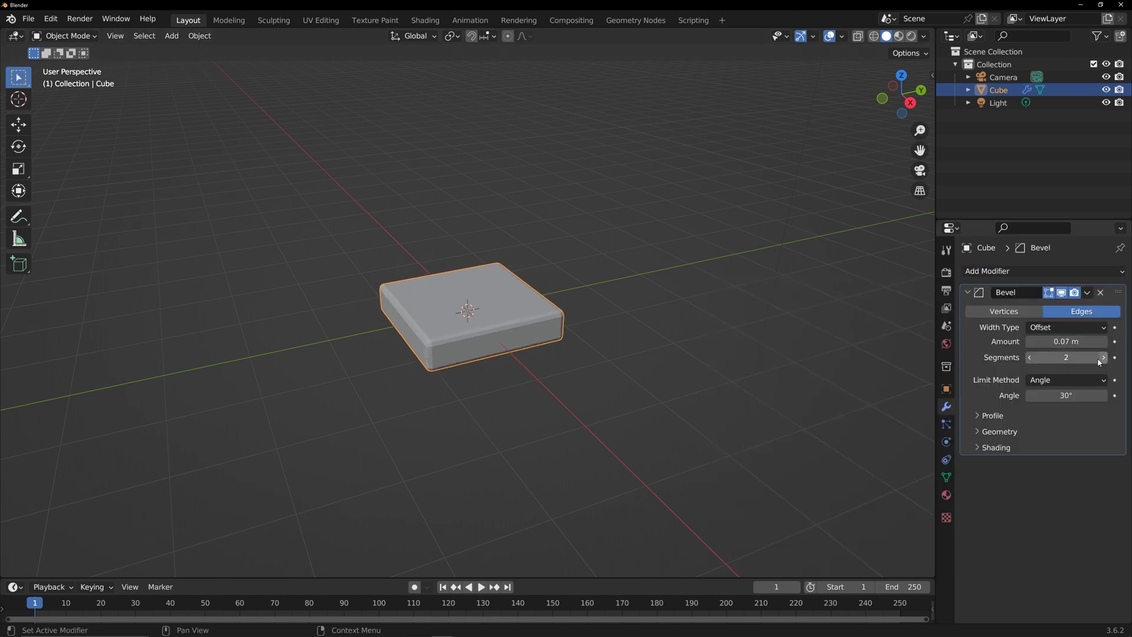
{"action": "right_click", "coordinate": [500, 282]}
{"action": "left_click", "coordinate": [500, 283]}
Replace the timeline with an enlarged shader editor framed on the slab's material nodes, and set the viewport to material preview
{"action": "left_click", "coordinate": [14, 587]}
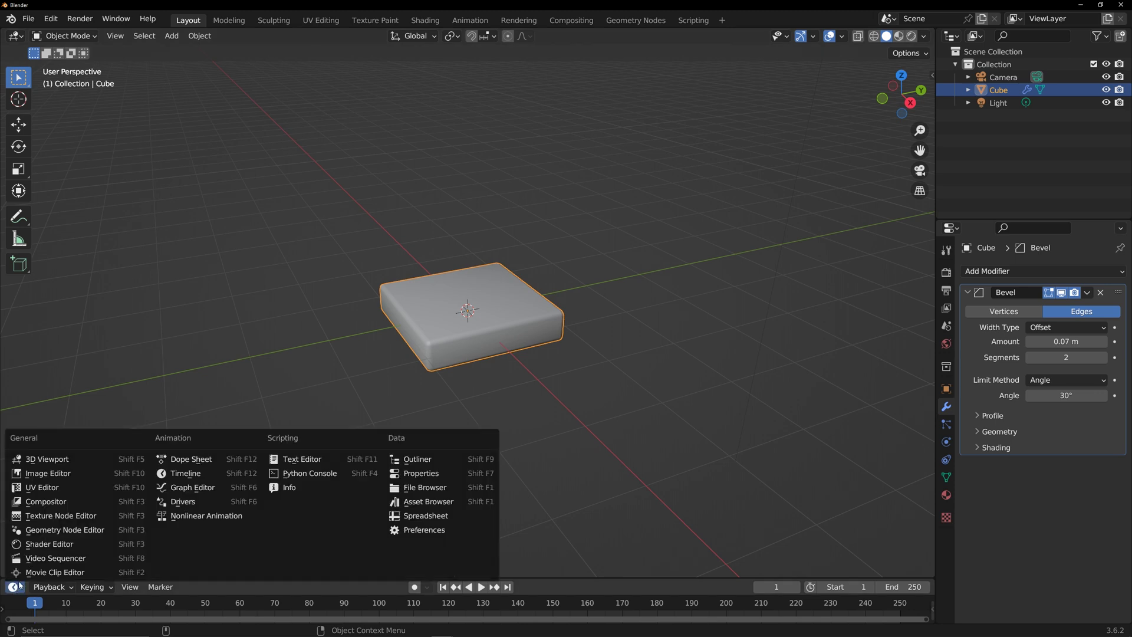
{"action": "left_click", "coordinate": [54, 551]}
{"action": "left_click_drag", "start_coordinate": [108, 576], "coordinate": [210, 316]}
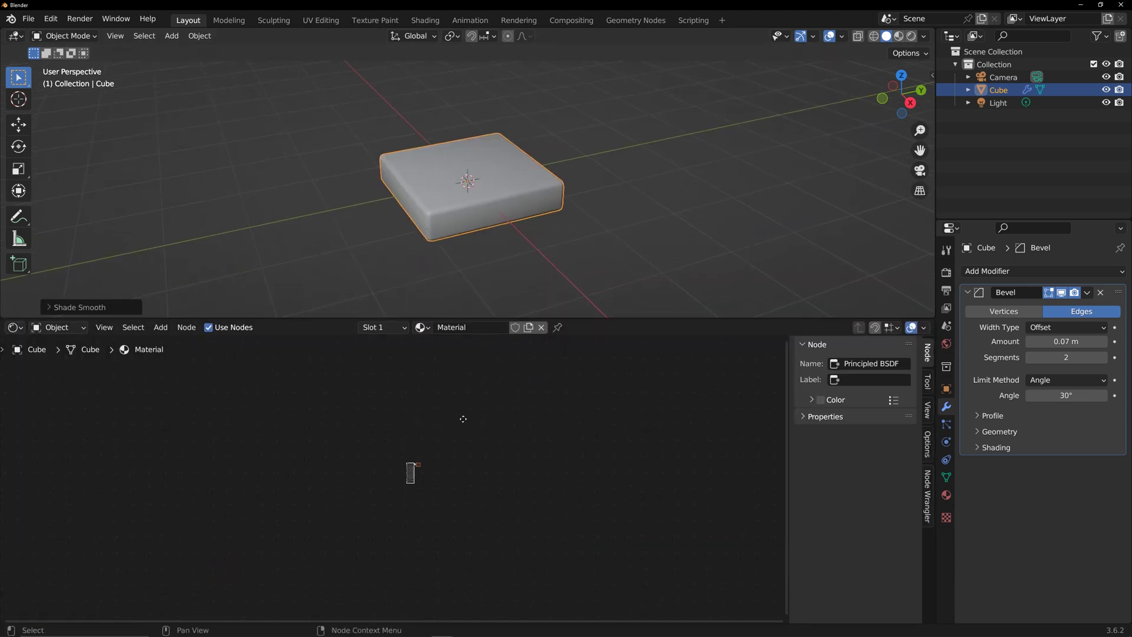
{"action": "left_click_drag", "start_coordinate": [497, 318], "coordinate": [497, 239]}
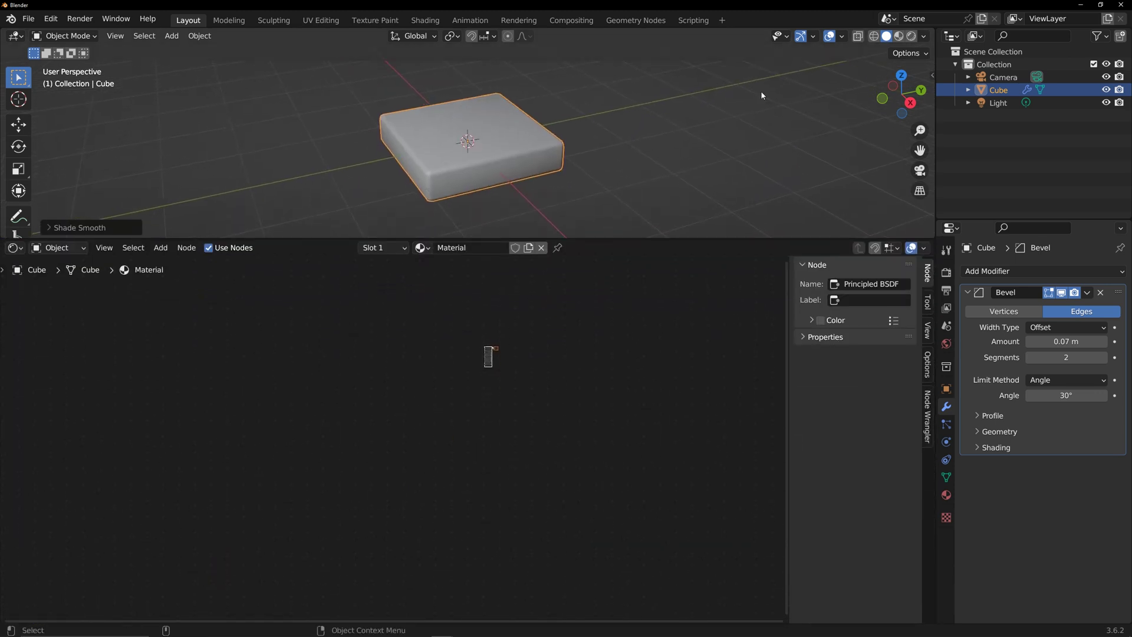
{"action": "left_click", "coordinate": [899, 37]}
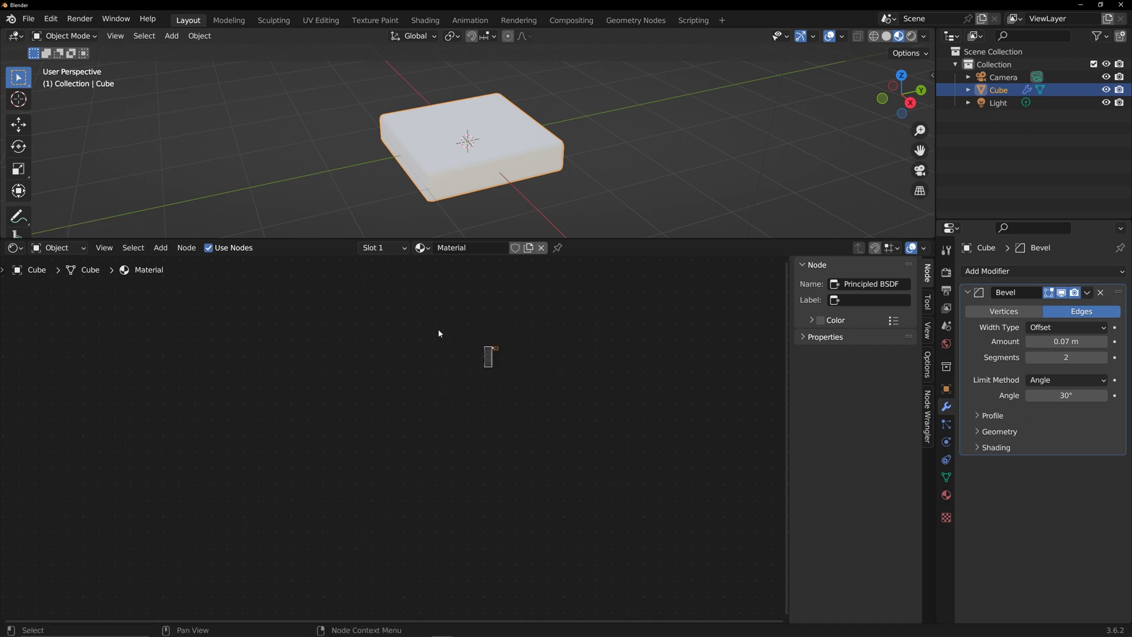
{"action": "key", "text": "Home"}
{"action": "middle_click_drag", "start_coordinate": [507, 428], "coordinate": [571, 440]}
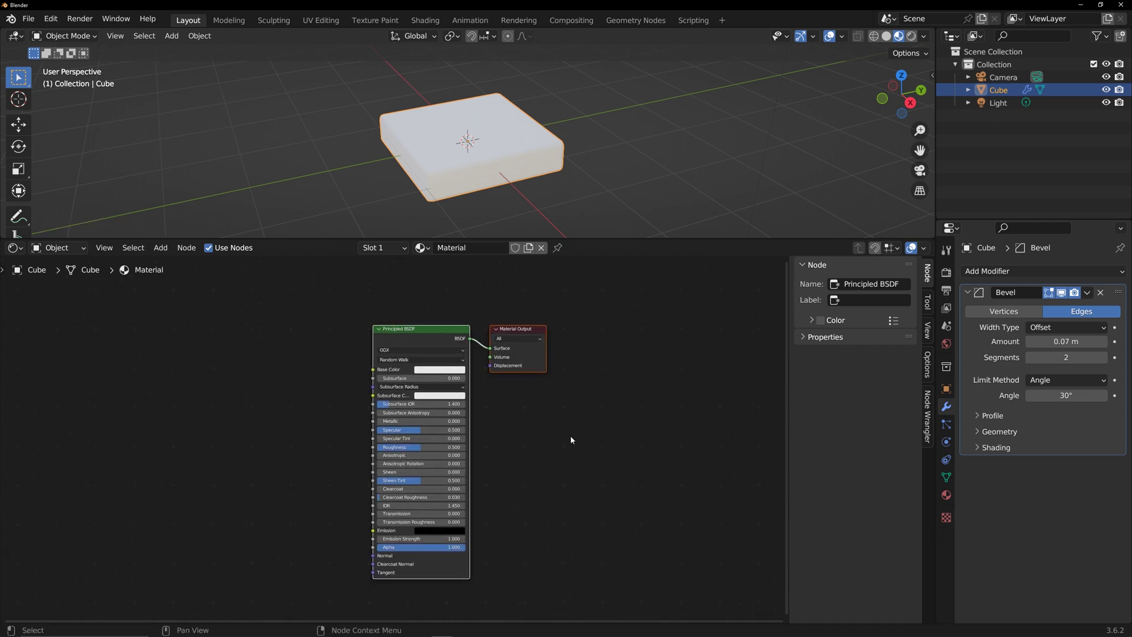
Add a connected Texture Coordinate, Mapping and Image Texture setup to the Principled BSDF's Base Color
{"action": "left_click", "coordinate": [434, 328]}
{"action": "key", "text": "ctrl+t"}
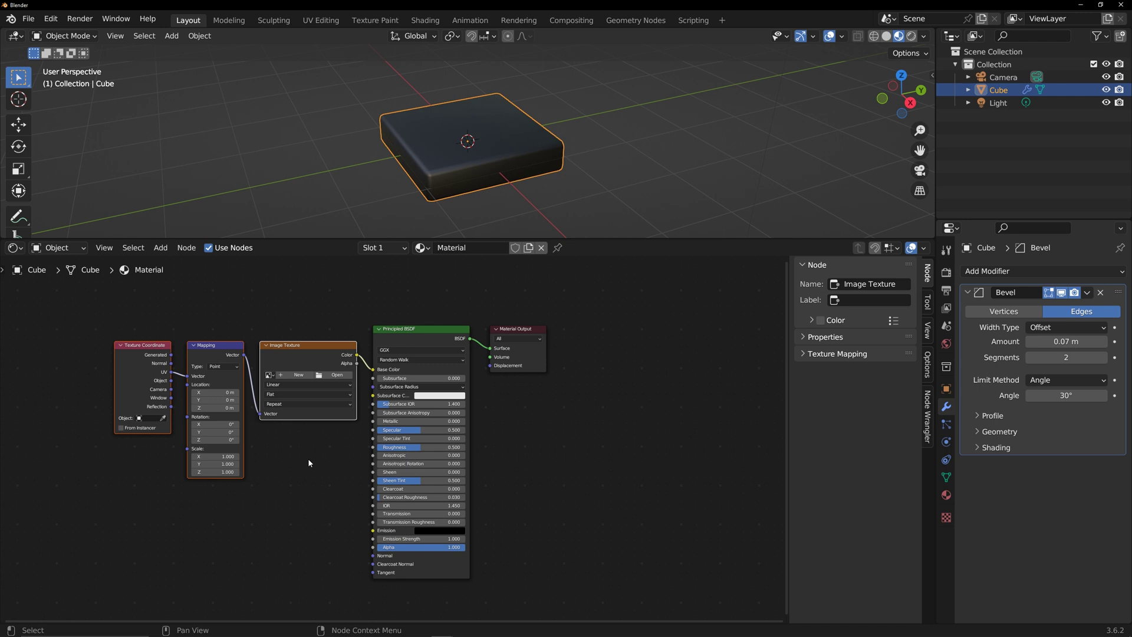
Replace the Image Texture with a Noise Texture, fed by the Mapping vector and with its Fac output driving Base Color
{"action": "middle_click_drag", "start_coordinate": [308, 458], "coordinate": [388, 477]}
{"action": "key", "text": "shift+a"}
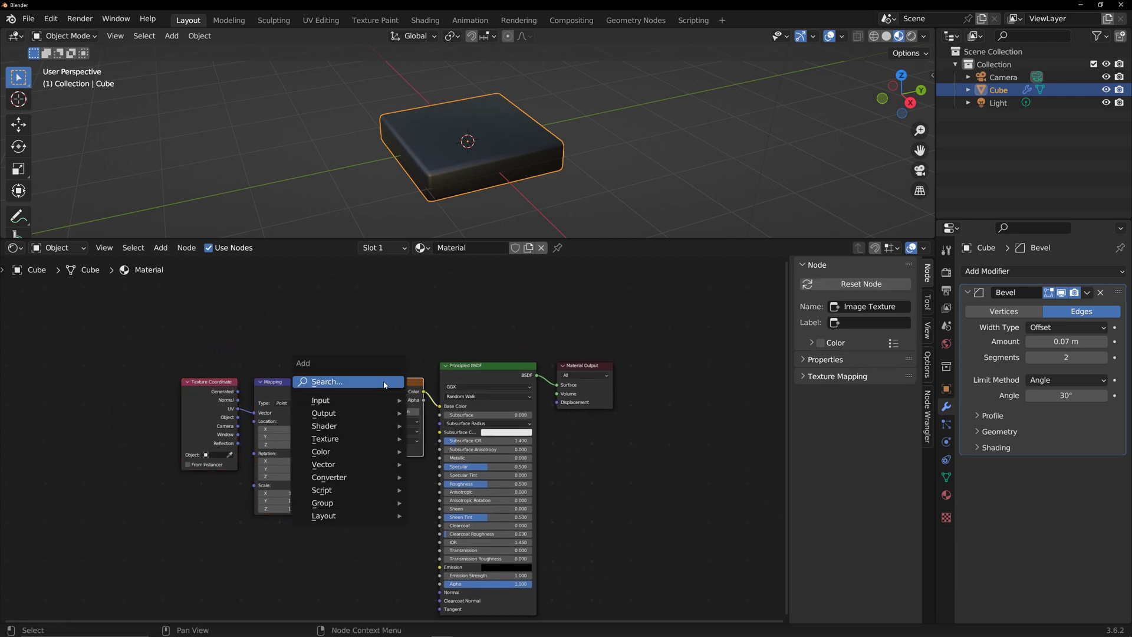
{"action": "mouse_move", "coordinate": [324, 439]}
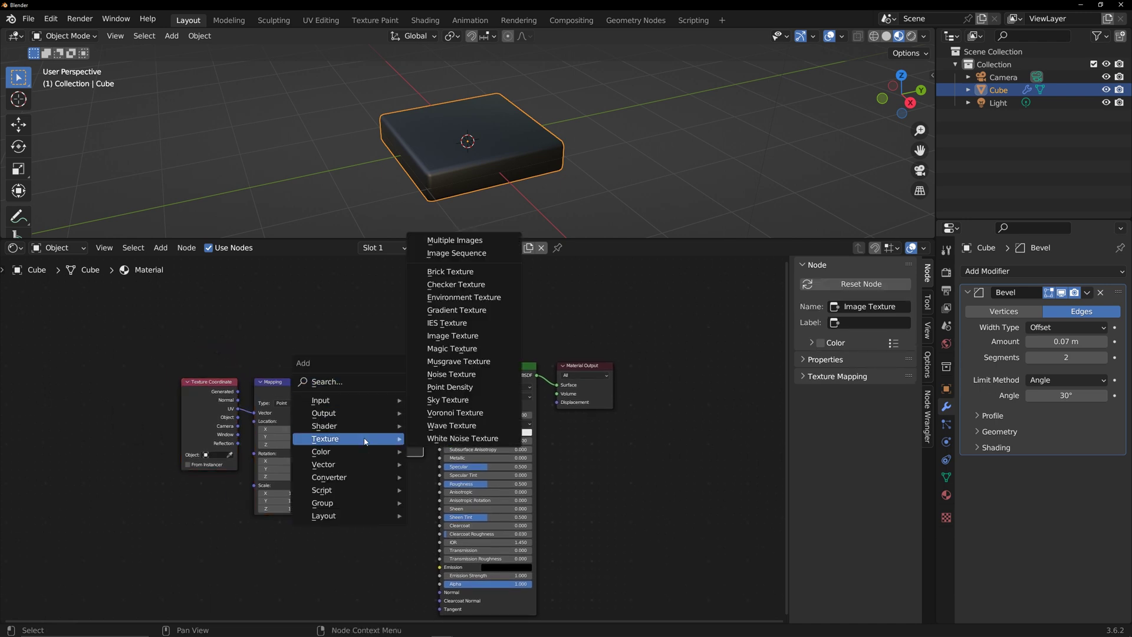
{"action": "left_click", "coordinate": [448, 376]}
{"action": "left_click", "coordinate": [341, 475]}
{"action": "left_click", "coordinate": [365, 384]}
{"action": "key", "text": "x"}
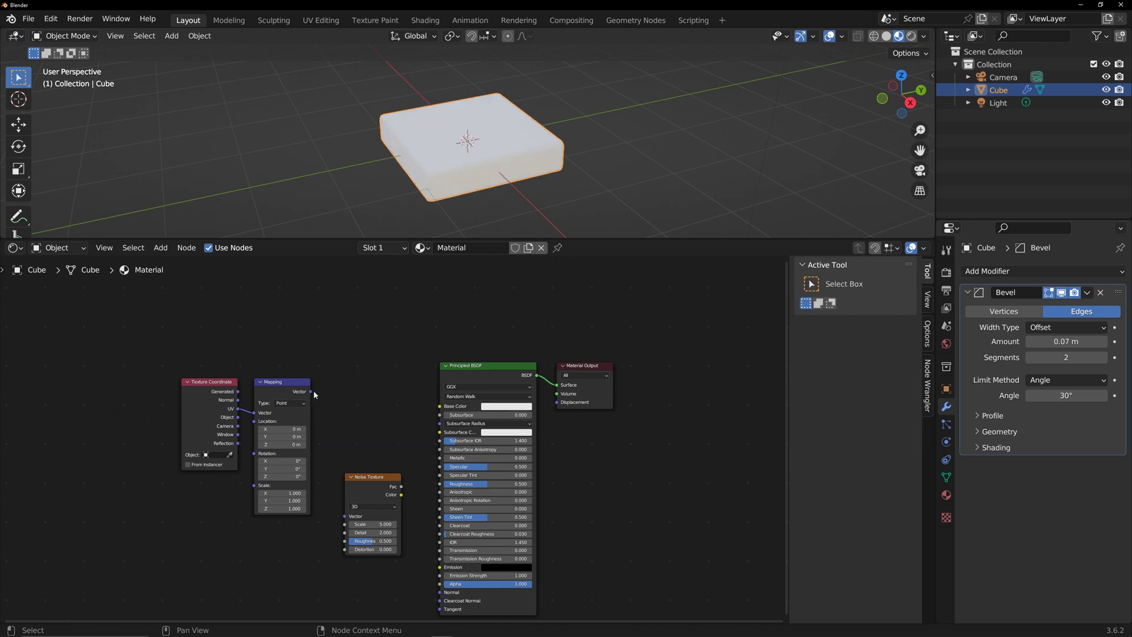
{"action": "left_click_drag", "start_coordinate": [311, 391], "coordinate": [345, 516]}
{"action": "left_click_drag", "start_coordinate": [402, 487], "coordinate": [377, 386]}
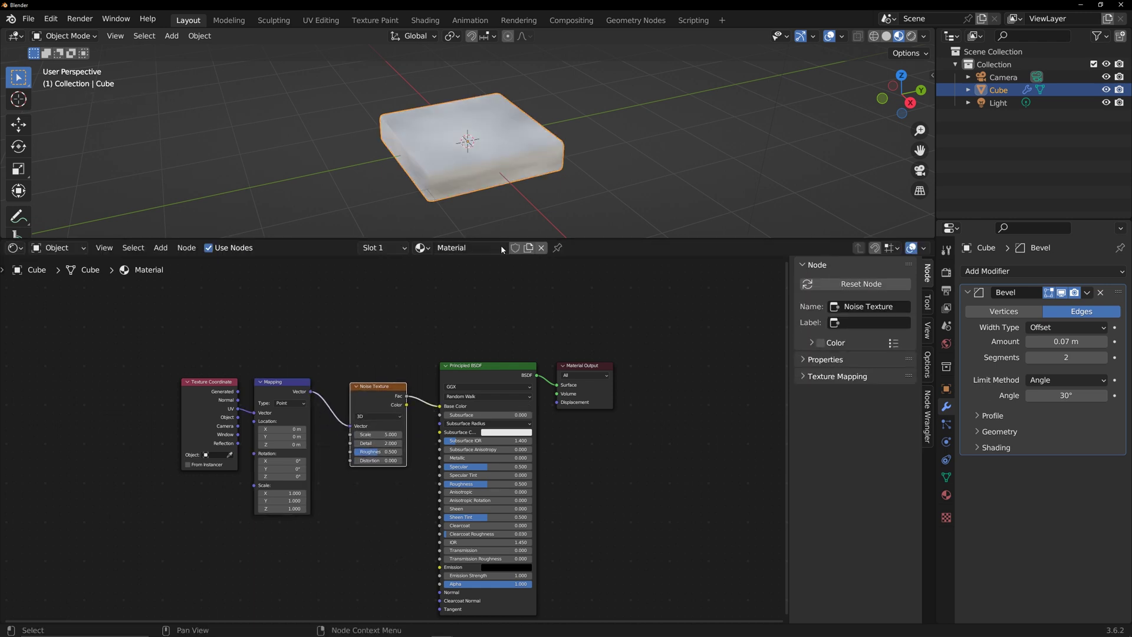
Enlarge the 3D viewport and feed the Mapping node from the Object texture coordinates instead of UV
{"action": "left_click_drag", "start_coordinate": [560, 239], "coordinate": [543, 317]}
{"action": "scroll", "coordinate": [530, 263], "scroll_direction": "up", "scroll_amount": 3}
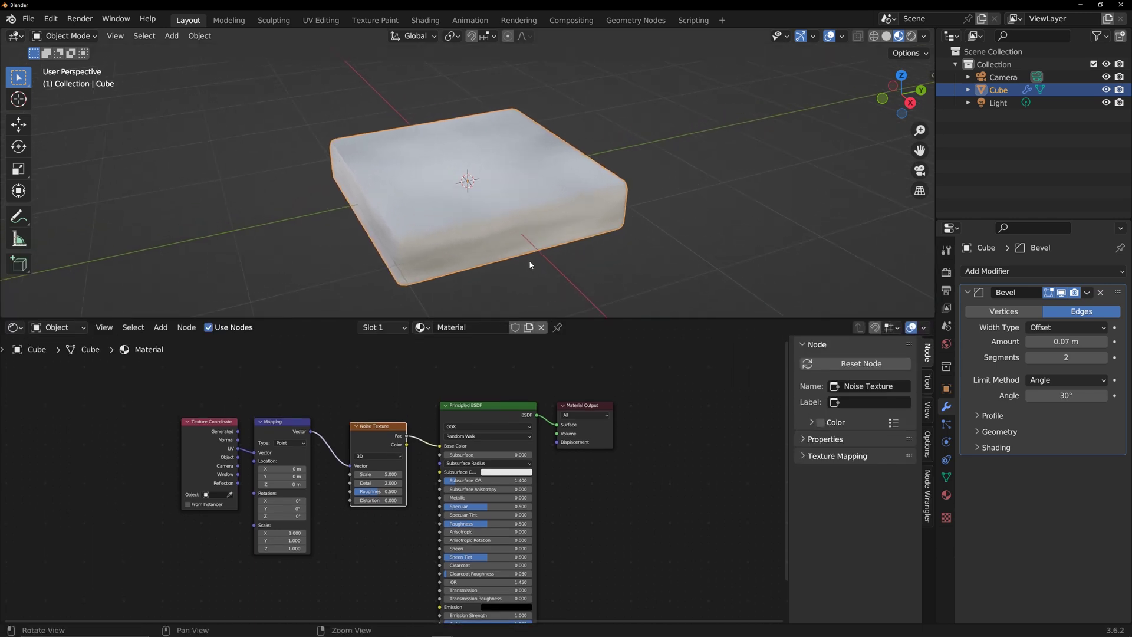
{"action": "middle_click_drag", "start_coordinate": [529, 260], "coordinate": [535, 247]}
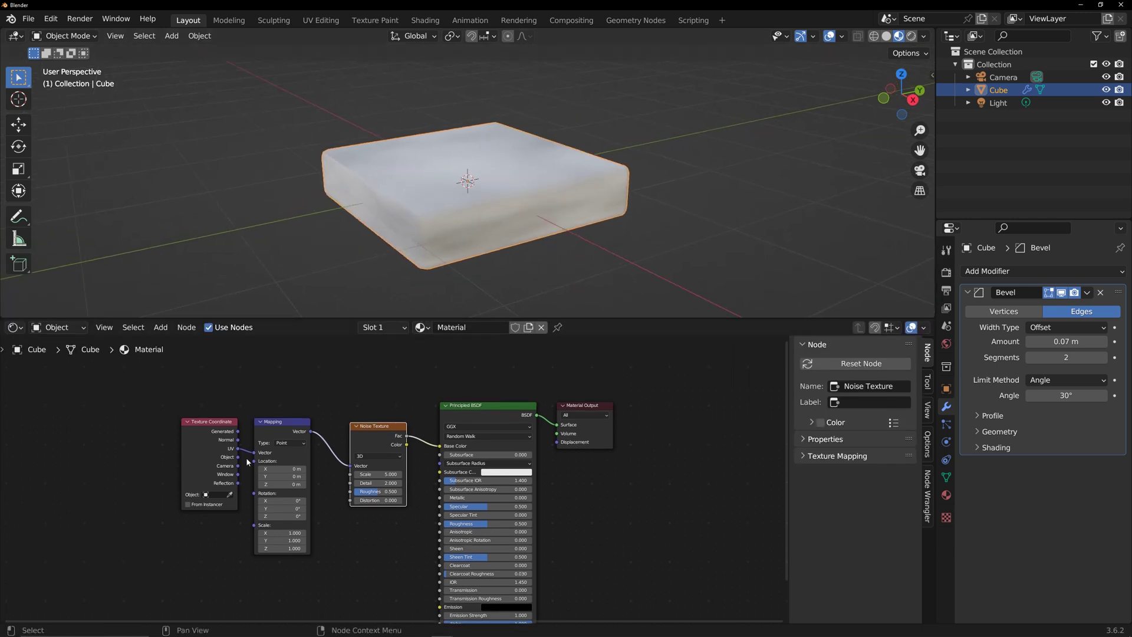
{"action": "left_click_drag", "start_coordinate": [239, 457], "coordinate": [254, 452]}
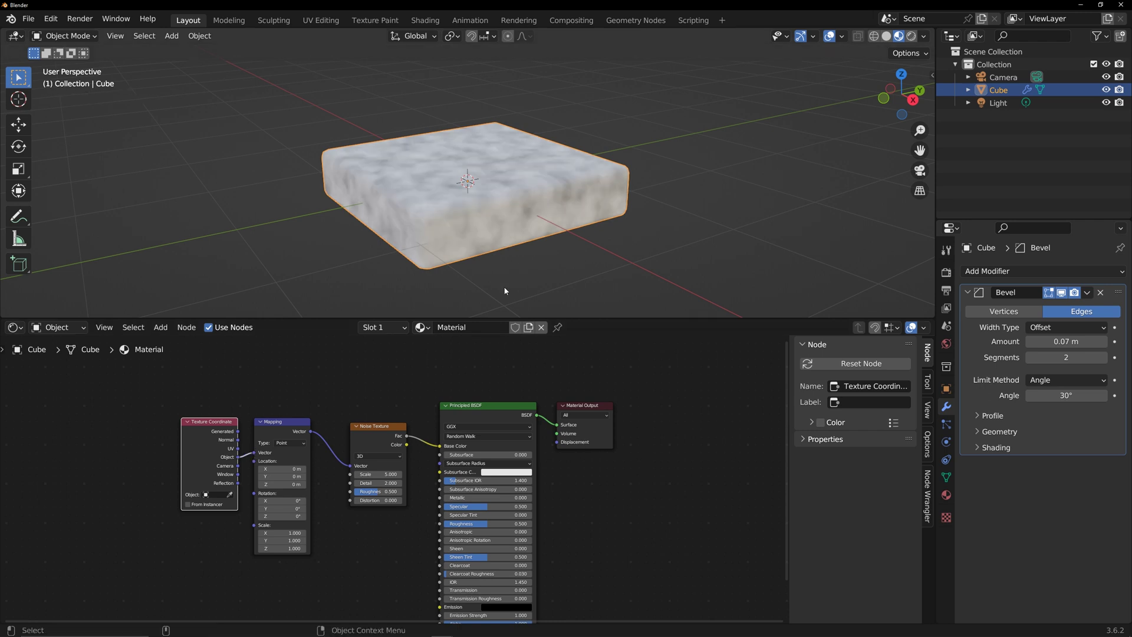
Space the texture nodes away from the Principled BSDF and insert a Color Ramp between the Noise Texture and Base Color
{"action": "left_click_drag", "start_coordinate": [164, 391], "coordinate": [367, 510]}
{"action": "left_click_drag", "start_coordinate": [377, 445], "coordinate": [263, 433]}
{"action": "left_click", "coordinate": [362, 469]}
{"action": "middle_click_drag", "start_coordinate": [468, 298], "coordinate": [489, 305]}
{"action": "left_click", "coordinate": [319, 420]}
{"action": "key", "text": "shift+a"}
{"action": "left_click", "coordinate": [312, 425]}
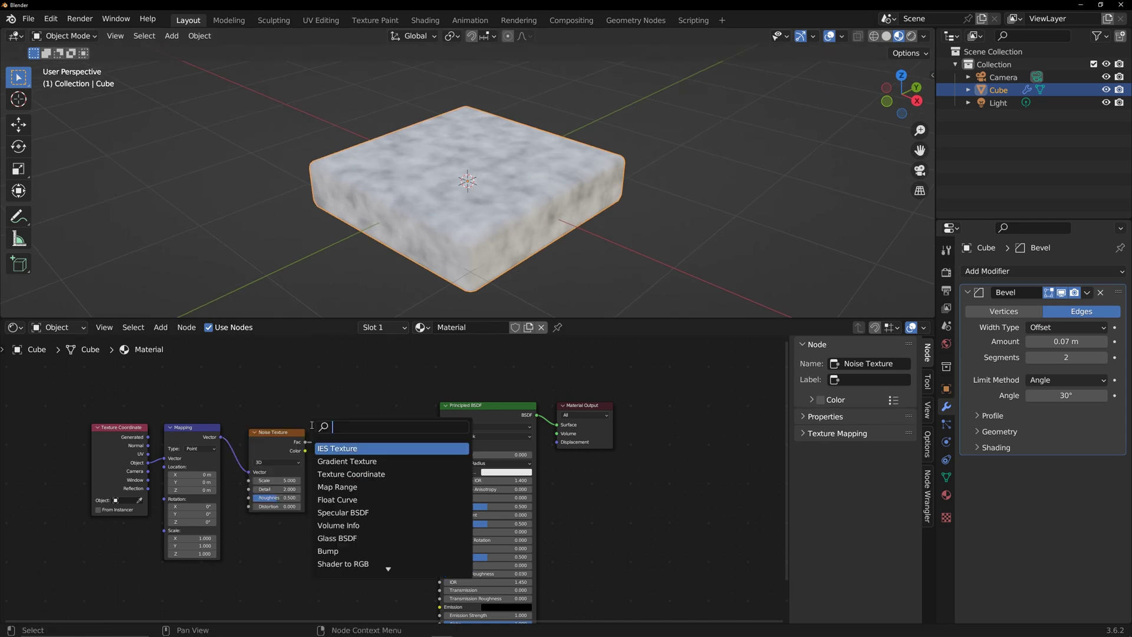
{"action": "type", "text": "color"}
{"action": "left_click", "coordinate": [338, 461]}
{"action": "left_click", "coordinate": [377, 471]}
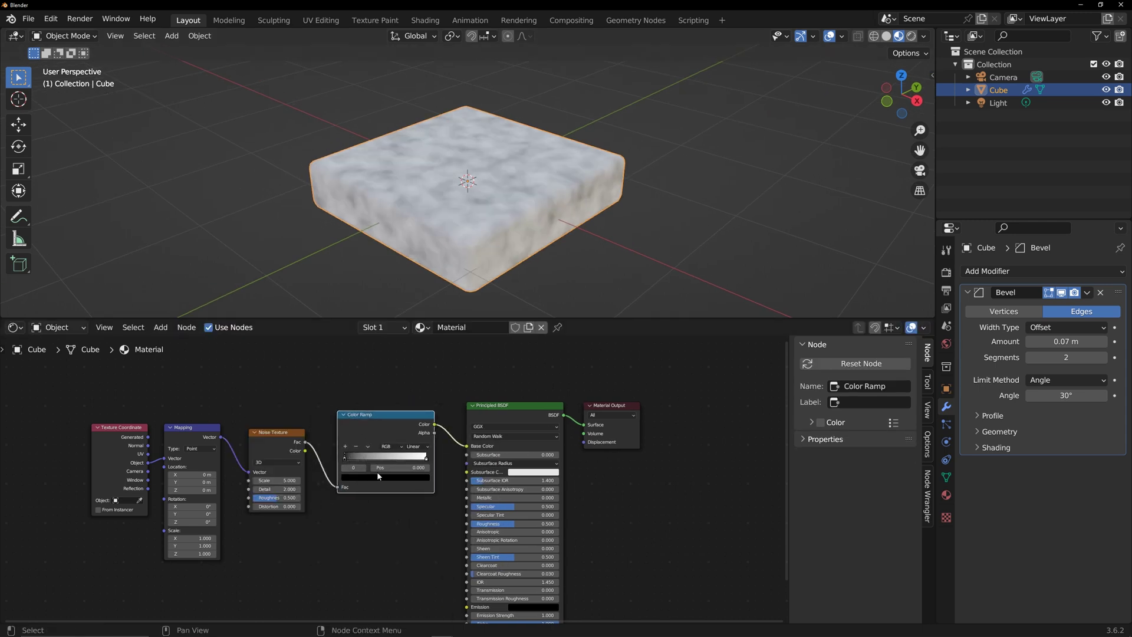
Move the texture nodes and Color Ramp farther from the Principled BSDF and also feed the ramp's Color into Roughness
{"action": "key", "text": "g"}
{"action": "left_click", "coordinate": [251, 470]}
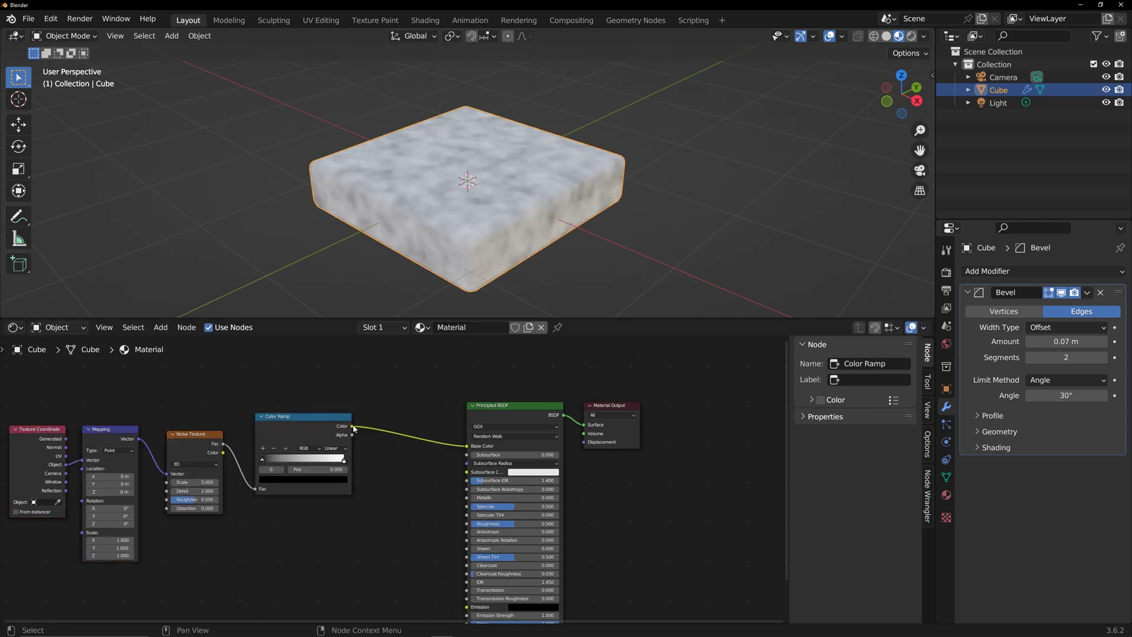
{"action": "left_click_drag", "start_coordinate": [352, 425], "coordinate": [466, 523]}
{"action": "middle_click_drag", "start_coordinate": [563, 289], "coordinate": [484, 253]}
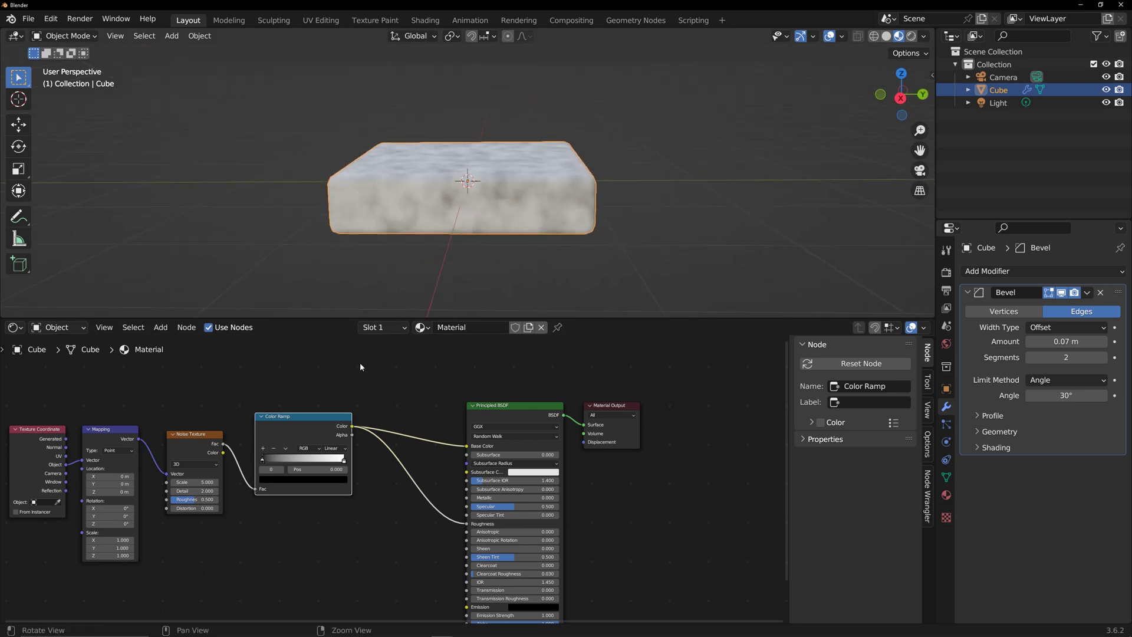
Recolour the Color Ramp's black stop to a deep blue and its white stop to a muted, lighter grey-blue
{"action": "left_click_drag", "start_coordinate": [263, 463], "coordinate": [264, 462]}
{"action": "left_click", "coordinate": [268, 482]}
{"action": "mouse_move", "coordinate": [326, 420]}
{"action": "left_mouse_down"}
{"action": "mouse_move", "coordinate": [326, 389]}
{"action": "mouse_move", "coordinate": [295, 388]}
{"action": "mouse_move", "coordinate": [326, 399]}
{"action": "left_mouse_up"}
{"action": "left_click", "coordinate": [295, 381]}
{"action": "left_click", "coordinate": [343, 462]}
{"action": "left_click", "coordinate": [331, 482]}
{"action": "left_click", "coordinate": [293, 384]}
{"action": "left_click", "coordinate": [326, 382]}
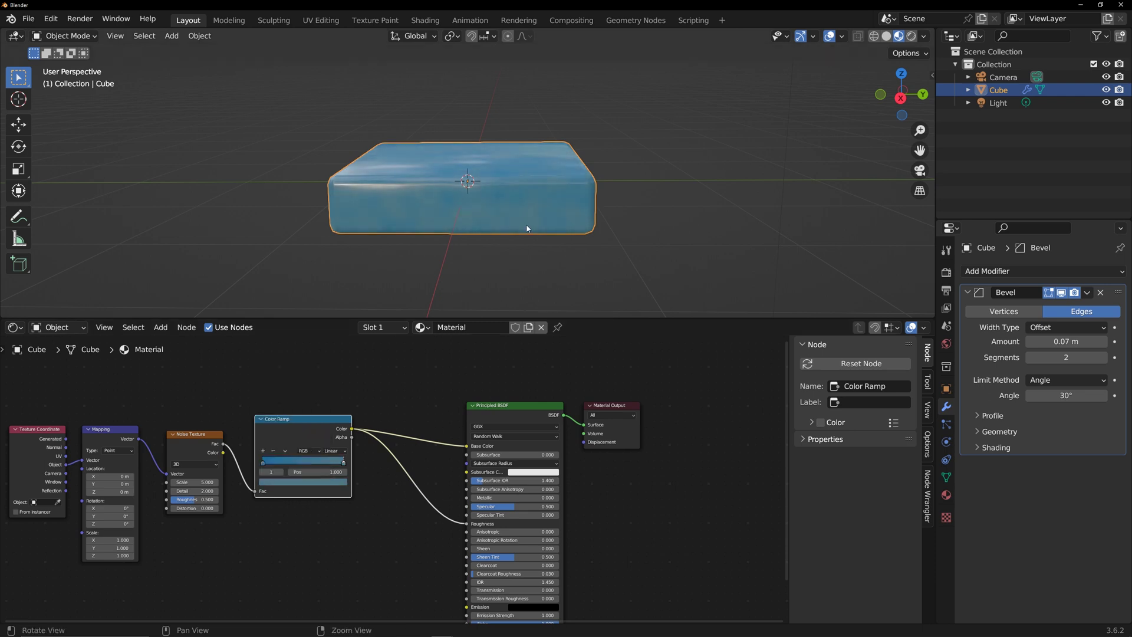
{"action": "middle_click_drag", "start_coordinate": [525, 227], "coordinate": [459, 251]}
Insert a second Color Ramp between the blue ramp's Color output and the Principled BSDF's Roughness
{"action": "middle_click_drag", "start_coordinate": [308, 415], "coordinate": [420, 422]}
{"action": "key", "text": "l"}
{"action": "left_click_drag", "start_coordinate": [404, 437], "coordinate": [317, 436]}
{"action": "key", "text": "shift+a"}
{"action": "left_click", "coordinate": [430, 488]}
{"action": "type", "text": "colo"}
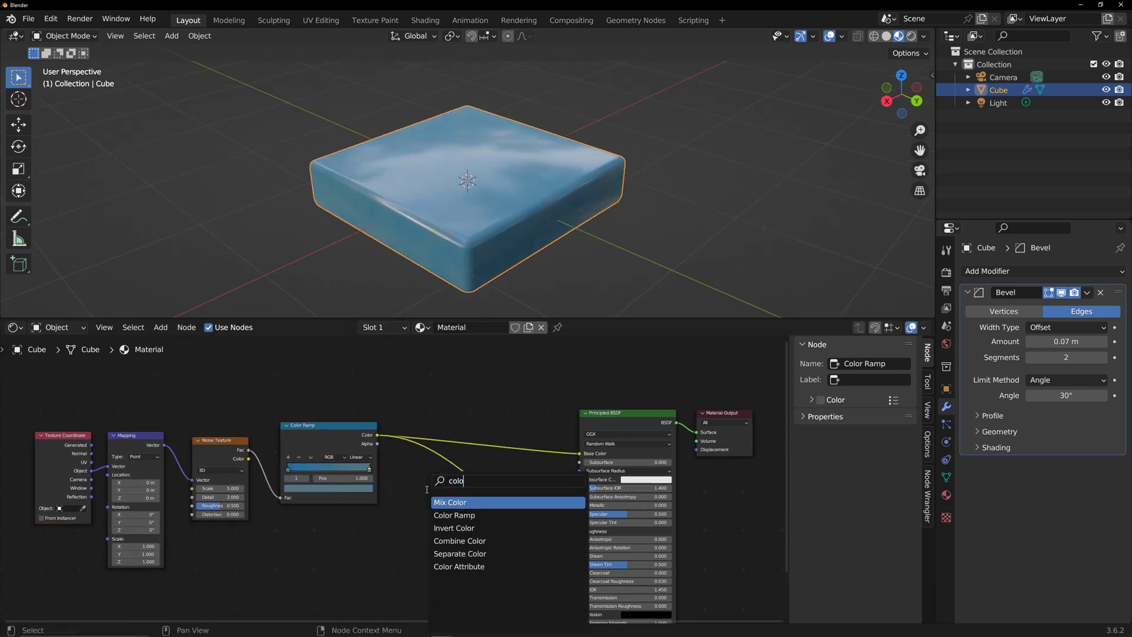
{"action": "left_click", "coordinate": [448, 514]}
{"action": "left_click", "coordinate": [445, 471]}
Move the roughness ramp's white stop close to its black stop for stronger contrast, and lower the Noise Texture's scale
{"action": "scroll", "coordinate": [511, 227], "scroll_direction": "up", "scroll_amount": 4}
{"action": "left_click_drag", "start_coordinate": [532, 517], "coordinate": [468, 517]}
{"action": "mouse_move", "coordinate": [525, 222]}
{"action": "middle_mouse_down"}
{"action": "mouse_move", "coordinate": [577, 222]}
{"action": "mouse_move", "coordinate": [544, 221]}
{"action": "middle_mouse_up"}
{"action": "left_click_drag", "start_coordinate": [461, 516], "coordinate": [463, 518]}
{"action": "left_click_drag", "start_coordinate": [220, 488], "coordinate": [205, 488]}
{"action": "middle_click_drag", "start_coordinate": [518, 241], "coordinate": [400, 263]}
{"action": "scroll", "coordinate": [442, 452], "scroll_direction": "down", "scroll_amount": 2}
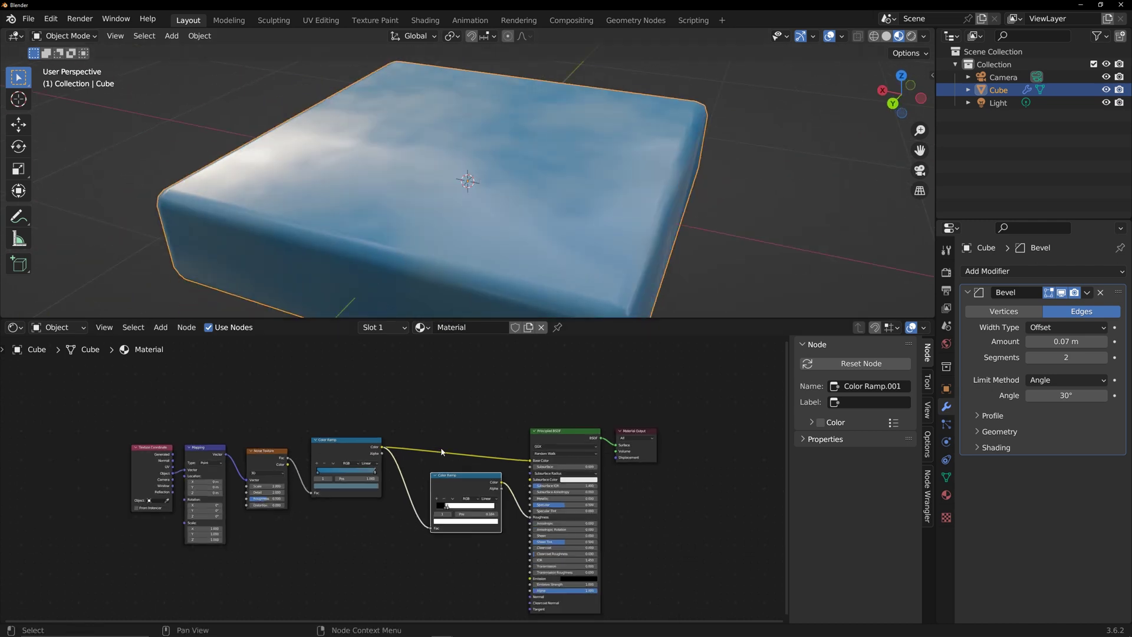
{"action": "mouse_move", "coordinate": [446, 508]}
{"action": "left_mouse_down"}
{"action": "mouse_move", "coordinate": [458, 509]}
{"action": "mouse_move", "coordinate": [447, 508]}
{"action": "left_mouse_up"}
{"action": "middle_click_drag", "start_coordinate": [454, 253], "coordinate": [428, 257]}
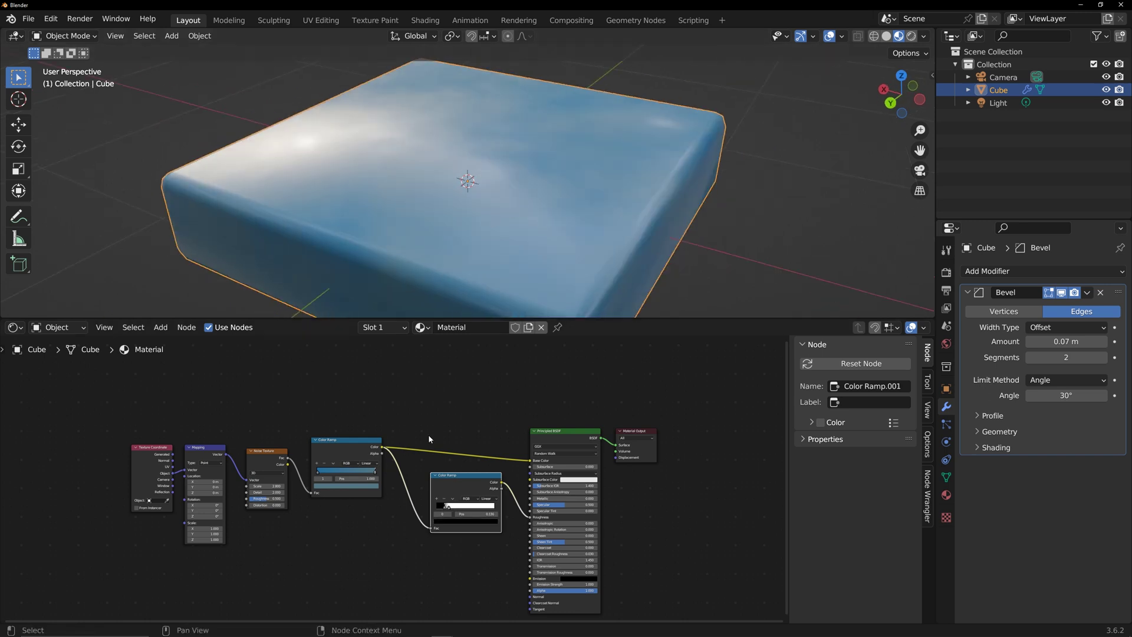
Add a second Principled BSDF with a sand-coloured noise ramp on Base Color below the existing node tree, and set its Roughness to 1.000
{"action": "scroll", "coordinate": [428, 434], "scroll_direction": "down", "scroll_amount": 3}
{"action": "left_click", "coordinate": [238, 444]}
{"action": "left_click_drag", "start_coordinate": [238, 440], "coordinate": [536, 480]}
{"action": "left_click_drag", "start_coordinate": [484, 452], "coordinate": [458, 427]}
{"action": "left_click", "coordinate": [553, 463]}
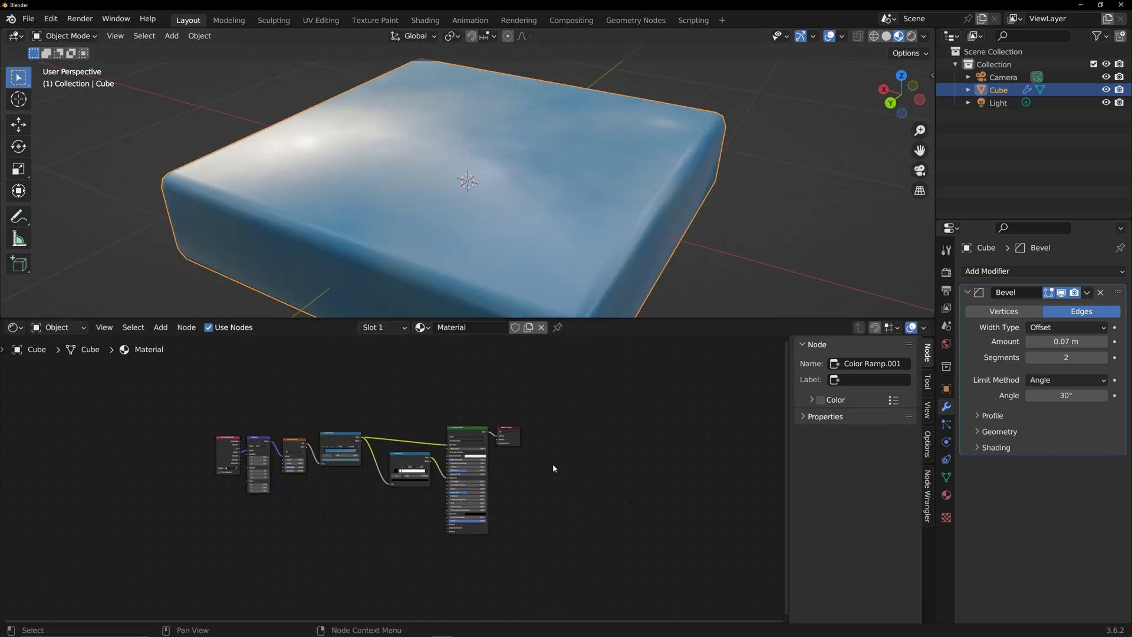
{"action": "middle_click_drag", "start_coordinate": [415, 564], "coordinate": [436, 532]}
{"action": "key", "text": "shift+a"}
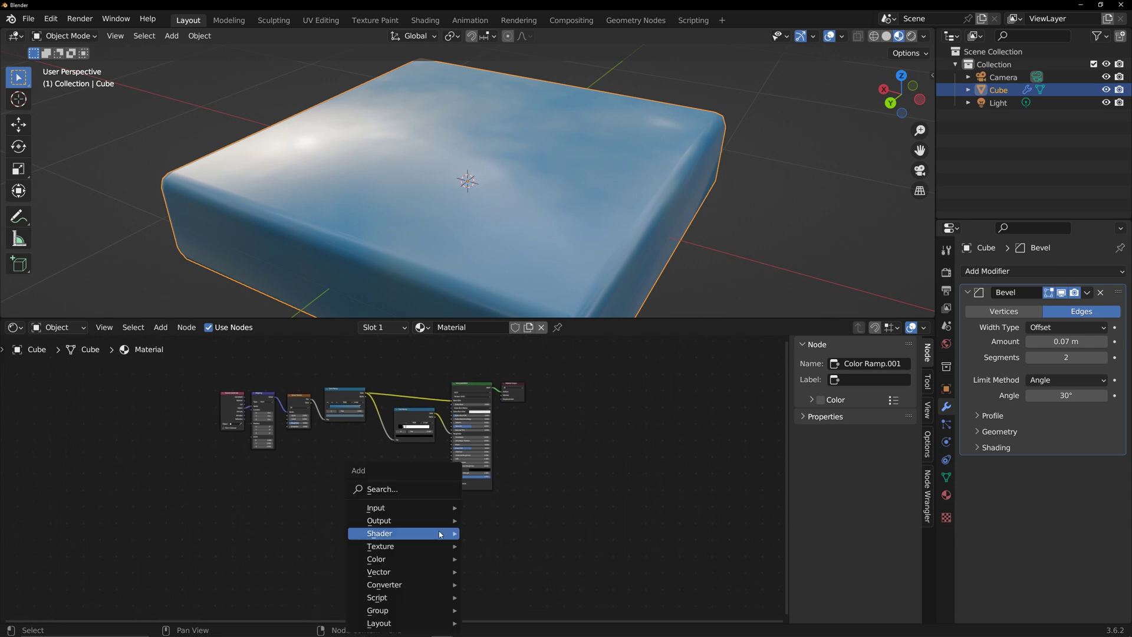
{"action": "mouse_move", "coordinate": [440, 534]}
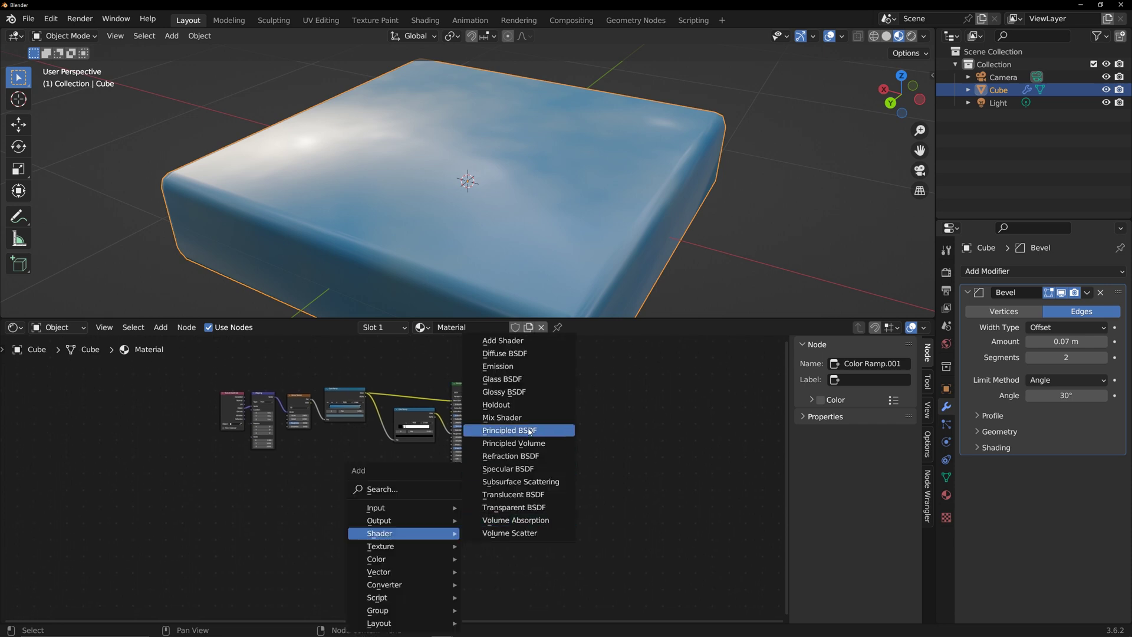
{"action": "left_click", "coordinate": [510, 430]}
{"action": "left_click", "coordinate": [515, 540]}
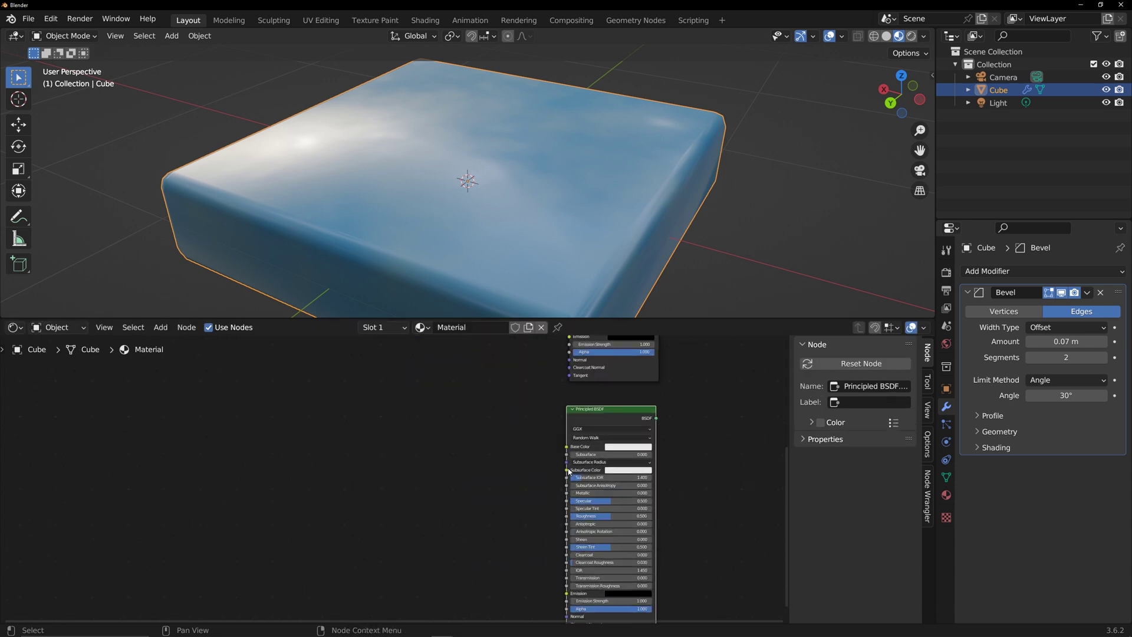
{"action": "left_click_drag", "start_coordinate": [554, 569], "coordinate": [613, 569]}
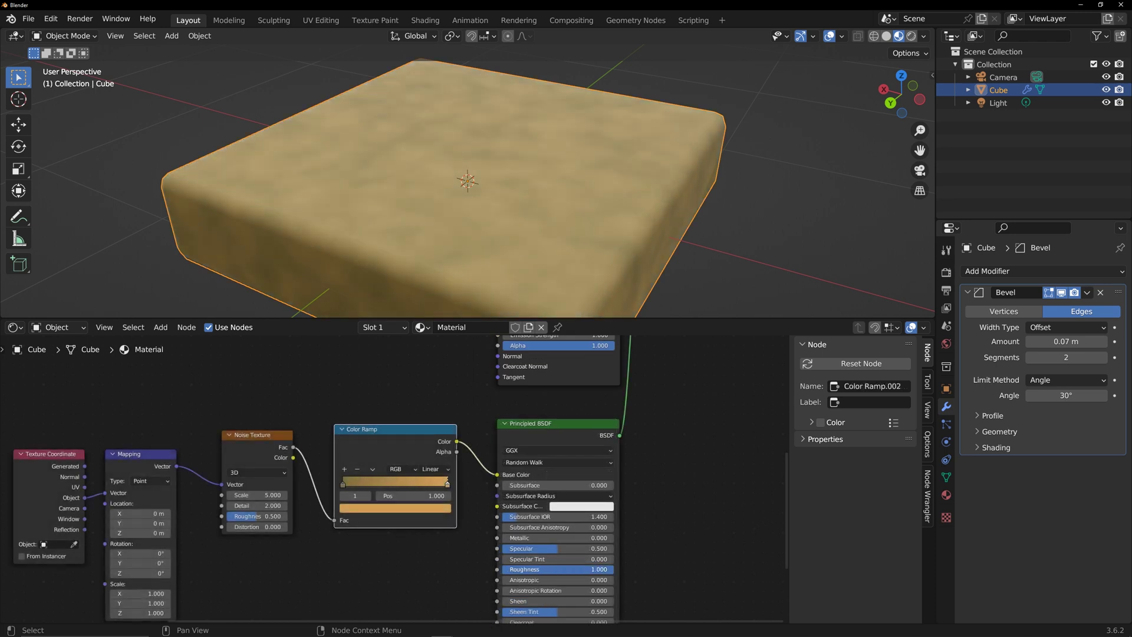
Move the Material Output away from the two Principled BSDFs and preview each of these shaders on the slab
{"action": "scroll", "coordinate": [631, 513], "scroll_direction": "down", "scroll_amount": 3}
{"action": "middle_click_drag", "start_coordinate": [513, 496], "coordinate": [457, 564]}
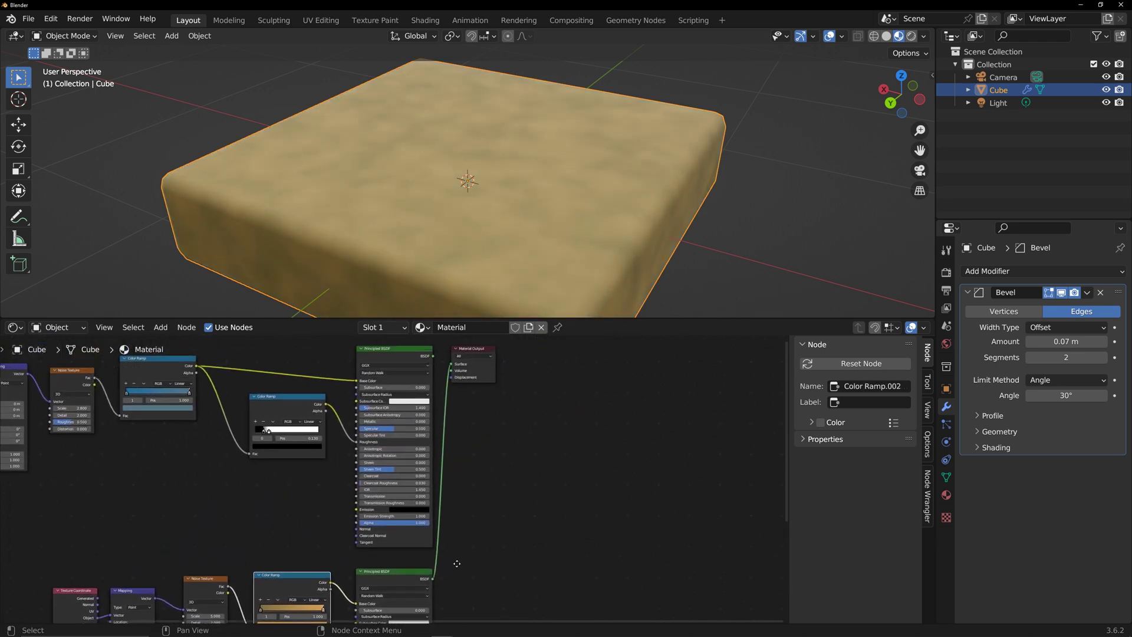
{"action": "left_click_drag", "start_coordinate": [469, 357], "coordinate": [622, 427]}
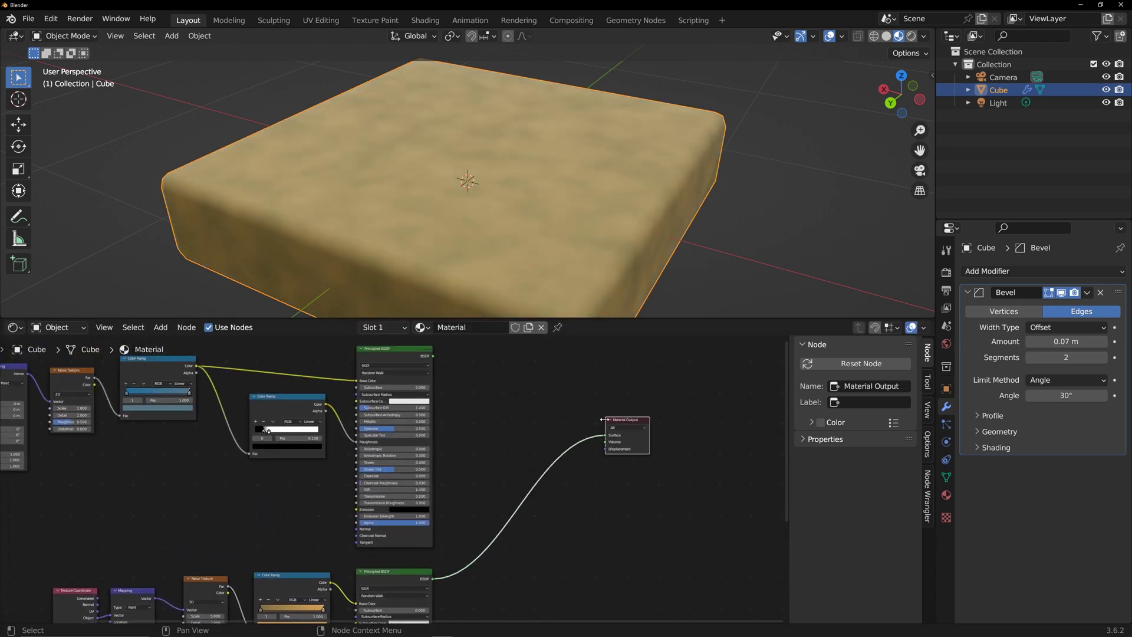
{"action": "left_click", "coordinate": [402, 353], "text": "ctrl+shift"}
{"action": "left_click", "coordinate": [406, 575], "text": "ctrl+shift"}
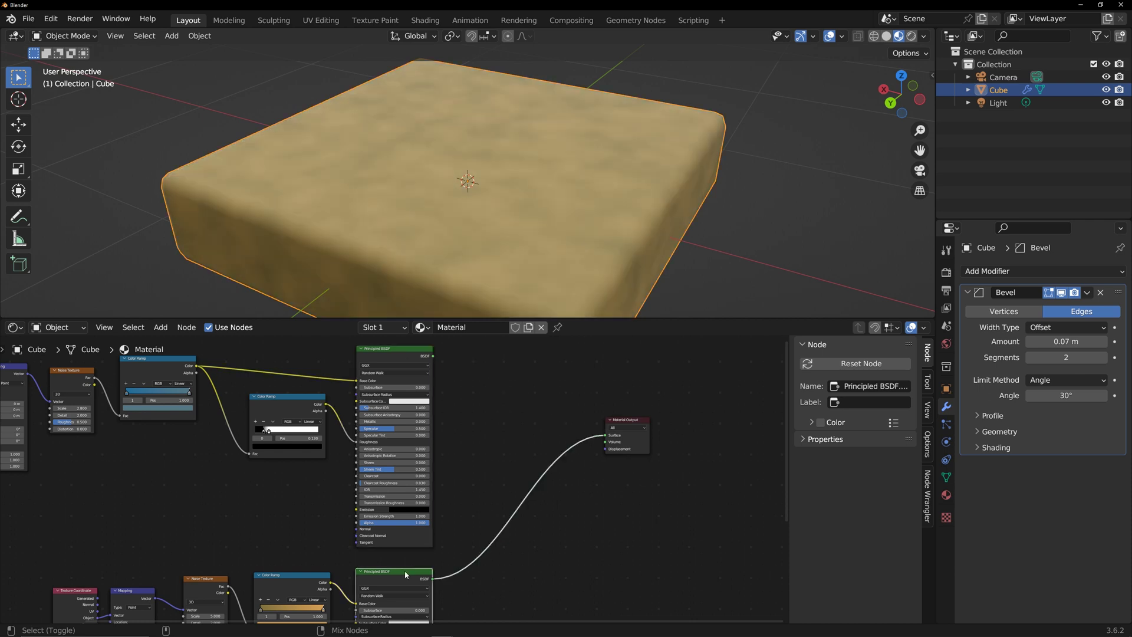
{"action": "left_click", "coordinate": [472, 457]}
Add a Mix Shader in the space between the Principled BSDFs and the Material Output
{"action": "key", "text": "shift+a"}
{"action": "left_click", "coordinate": [502, 458]}
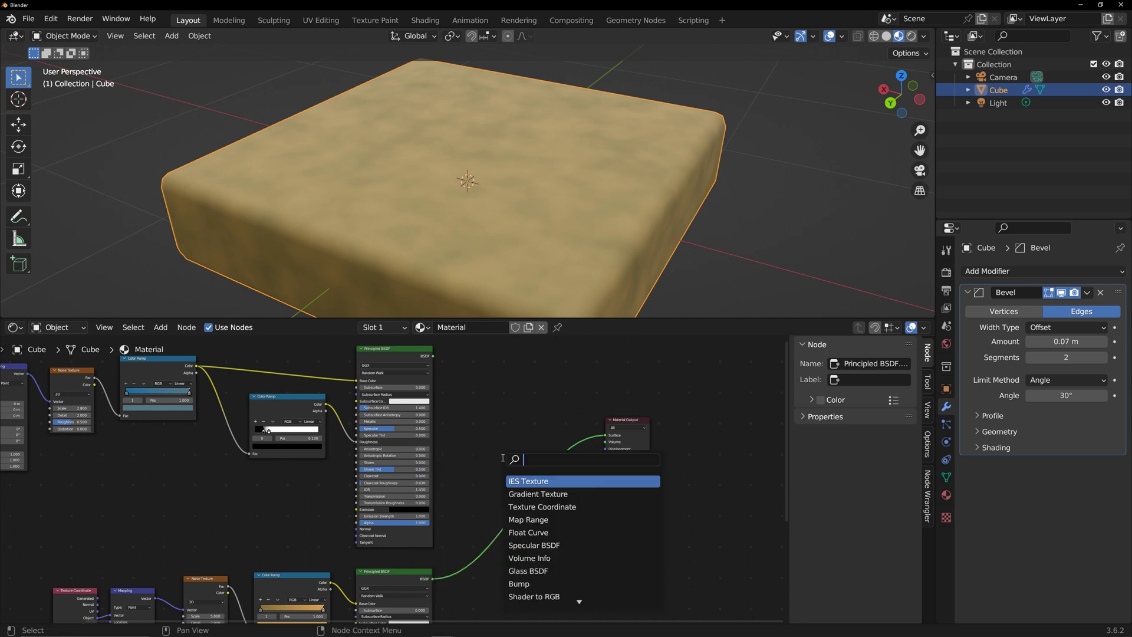
{"action": "type", "text": "mix"}
{"action": "key", "text": "Down"}
{"action": "key", "text": "Down"}
{"action": "key", "text": "Return"}
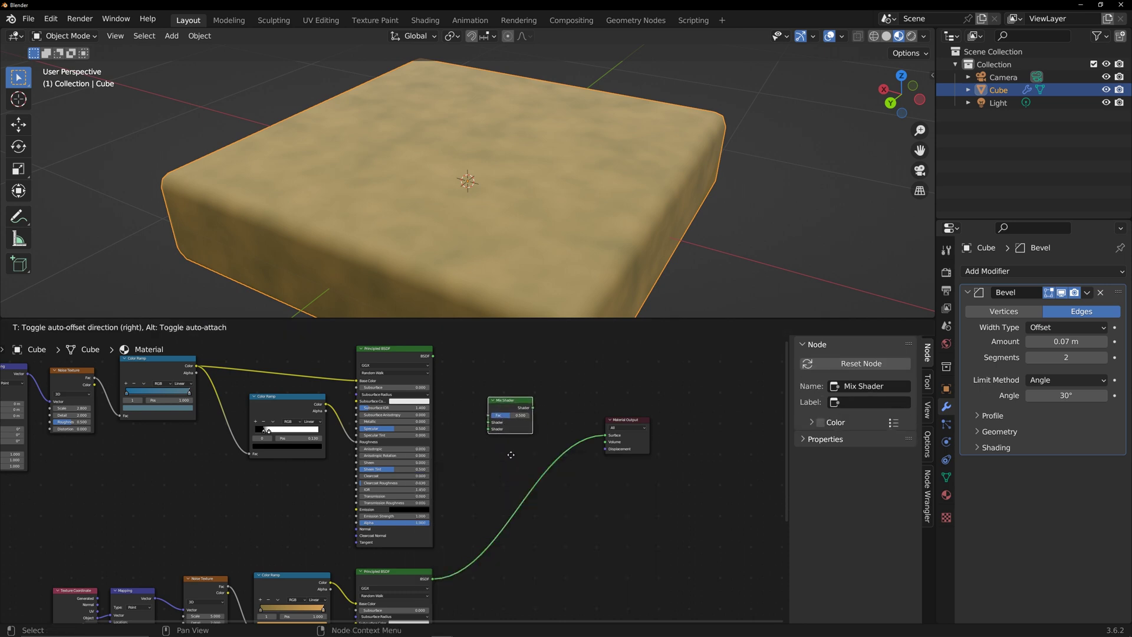
{"action": "left_click", "coordinate": [519, 450]}
Route both Principled BSDFs through the Mix Shader into the output's Surface, with a mix factor of about 0.51
{"action": "left_click_drag", "start_coordinate": [433, 356], "coordinate": [497, 431]}
{"action": "mouse_move", "coordinate": [604, 435]}
{"action": "left_mouse_down"}
{"action": "mouse_move", "coordinate": [524, 466]}
{"action": "mouse_move", "coordinate": [497, 437]}
{"action": "mouse_move", "coordinate": [603, 436]}
{"action": "left_mouse_up"}
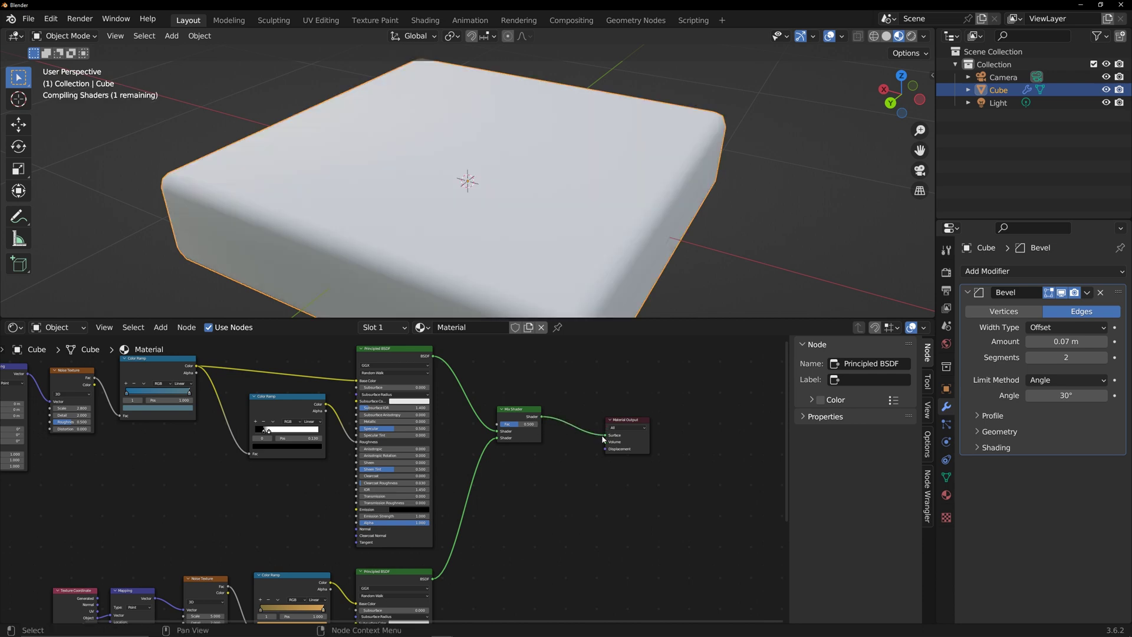
{"action": "mouse_move", "coordinate": [515, 424]}
{"action": "left_mouse_down"}
{"action": "mouse_move", "coordinate": [497, 425]}
{"action": "mouse_move", "coordinate": [531, 424]}
{"action": "mouse_move", "coordinate": [502, 423]}
{"action": "mouse_move", "coordinate": [518, 424]}
{"action": "left_mouse_up"}
Move the Mix Shader and Material Output together above the first Principled BSDF
{"action": "middle_click_drag", "start_coordinate": [530, 380], "coordinate": [579, 486]}
{"action": "left_click_drag", "start_coordinate": [579, 487], "coordinate": [663, 545]}
{"action": "key", "text": "g"}
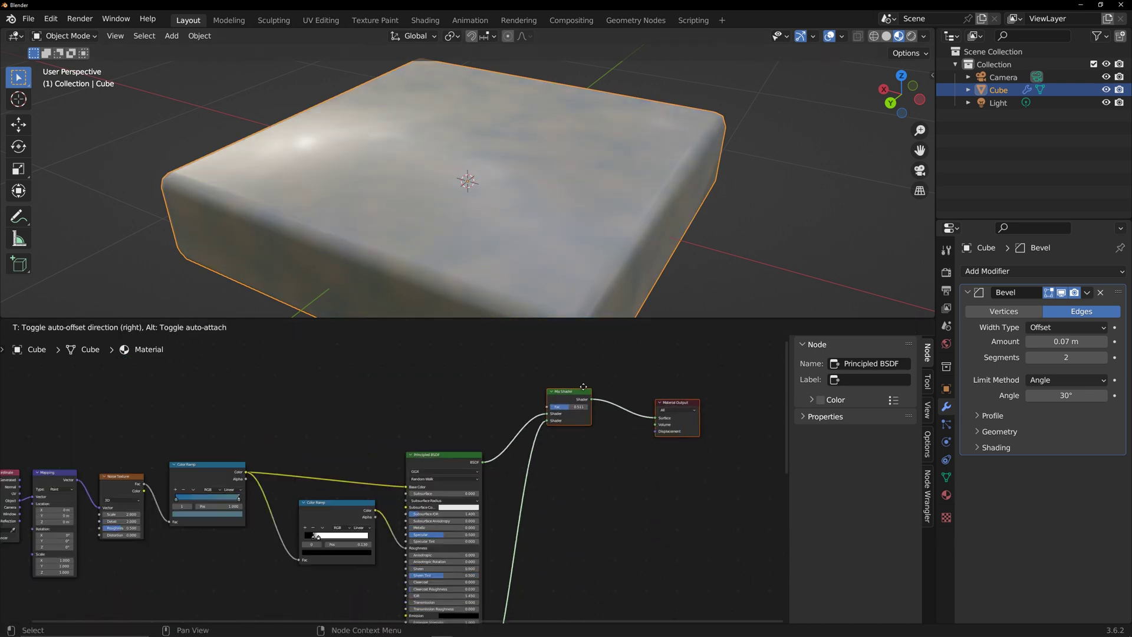
{"action": "left_click", "coordinate": [619, 415]}
Duplicate the Texture Coordinate and Mapping nodes and place the copies above the blue material's node chain
{"action": "middle_click_drag", "start_coordinate": [24, 439], "coordinate": [130, 465]}
{"action": "left_click_drag", "start_coordinate": [86, 448], "coordinate": [173, 540]}
{"action": "key", "text": "shift+d"}
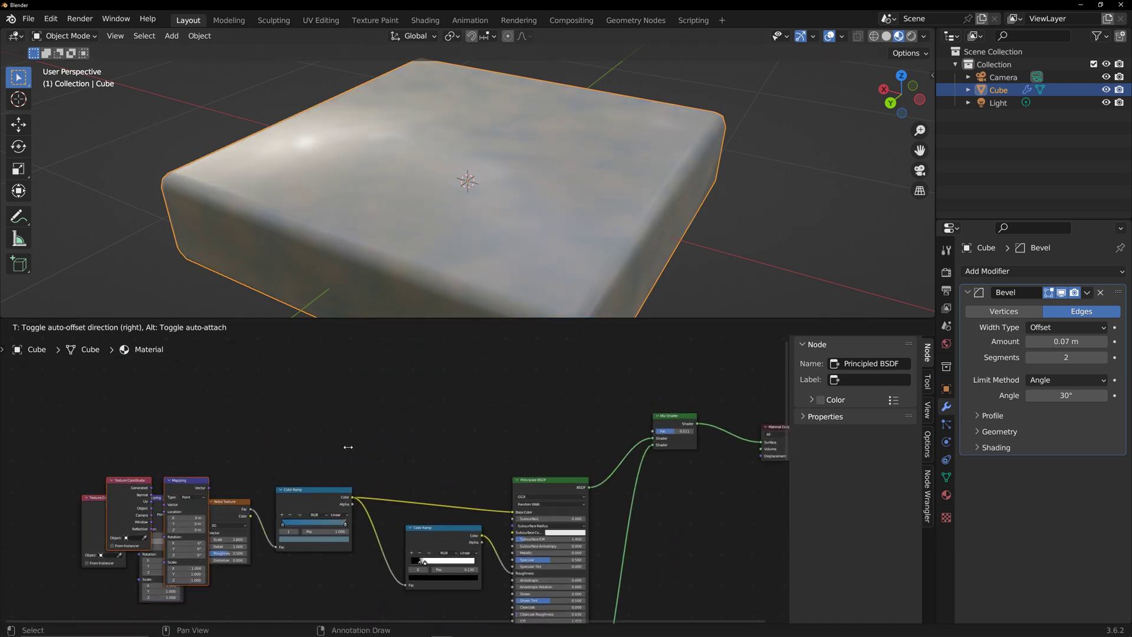
{"action": "left_click", "coordinate": [501, 393]}
Add a Separate XYZ node fed by the duplicated Mapping node's Vector output
{"action": "middle_click_drag", "start_coordinate": [501, 393], "coordinate": [394, 459]}
{"action": "scroll", "coordinate": [392, 455], "scroll_direction": "up", "scroll_amount": 1}
{"action": "left_click_drag", "start_coordinate": [333, 435], "coordinate": [360, 433]}
{"action": "type", "text": "se"}
{"action": "left_click", "coordinate": [406, 456]}
{"action": "left_click", "coordinate": [440, 465]}
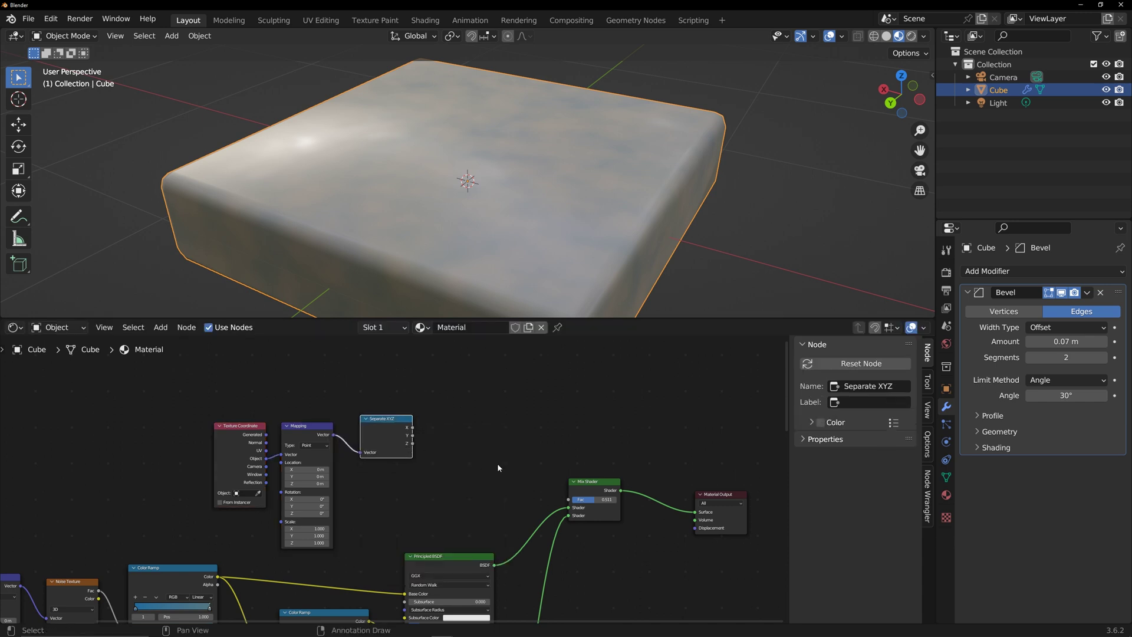
Preview the Separate XYZ node's Z output on the slab by linking it to the Material Output's Surface
{"action": "middle_click_drag", "start_coordinate": [495, 468], "coordinate": [419, 466]}
{"action": "left_click_drag", "start_coordinate": [625, 496], "coordinate": [612, 452]}
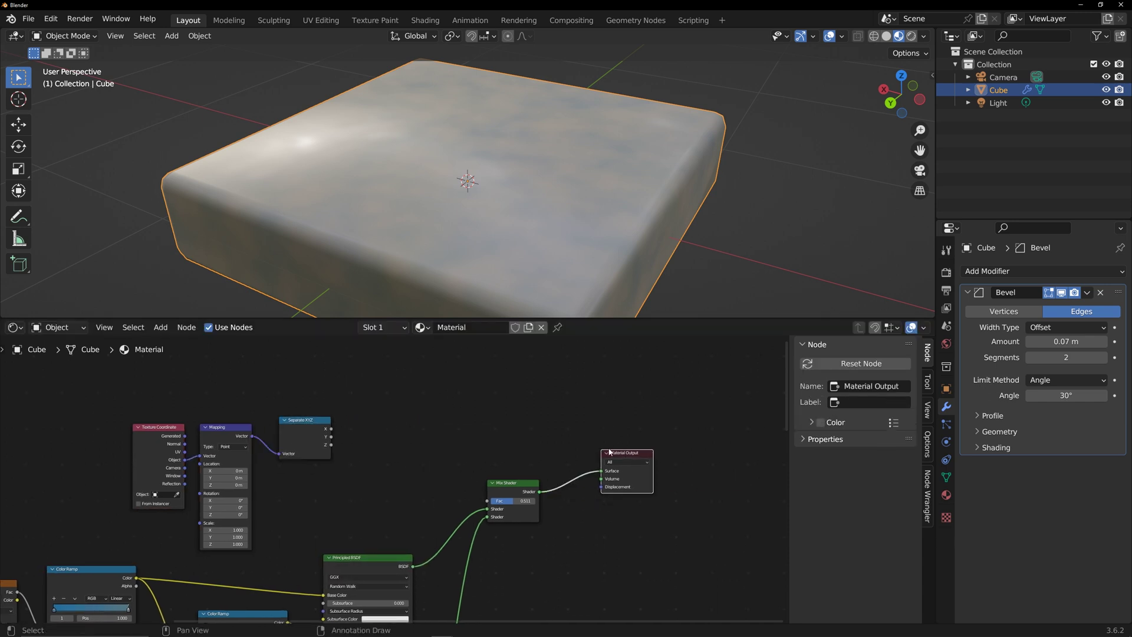
{"action": "left_click_drag", "start_coordinate": [331, 444], "coordinate": [601, 471]}
{"action": "middle_click_drag", "start_coordinate": [595, 277], "coordinate": [513, 230]}
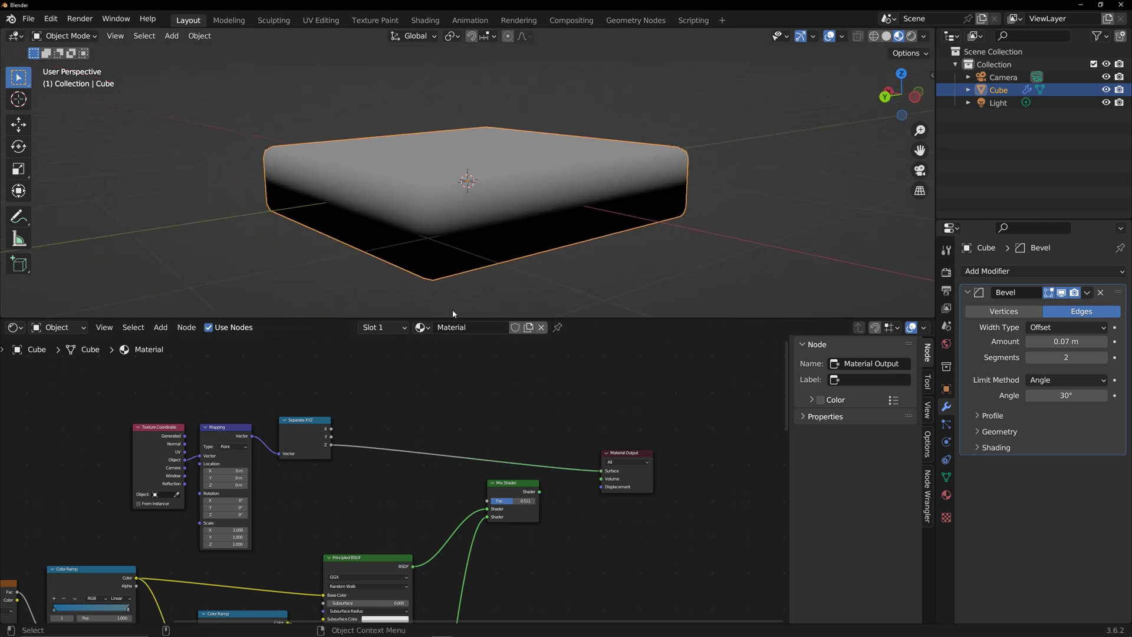
Reconnect the Mix Shader to Surface and drive its Fac from the Z output through a new Color Ramp
{"action": "mouse_move", "coordinate": [600, 472]}
{"action": "left_mouse_down"}
{"action": "mouse_move", "coordinate": [486, 500]}
{"action": "mouse_move", "coordinate": [601, 470]}
{"action": "left_mouse_up"}
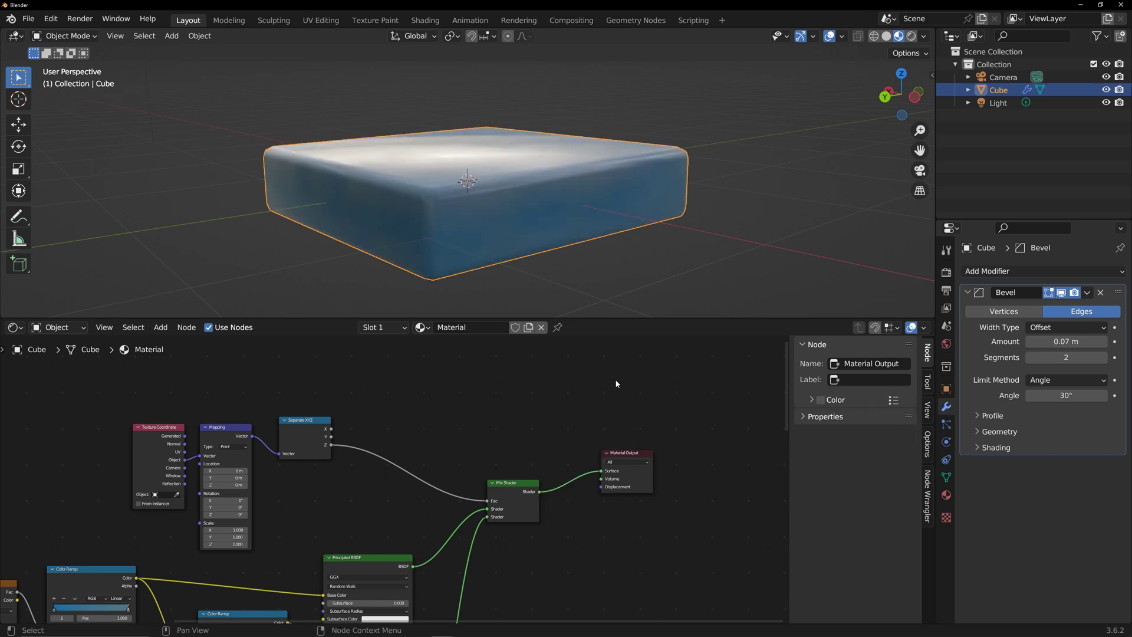
{"action": "middle_click_drag", "start_coordinate": [588, 266], "coordinate": [526, 277]}
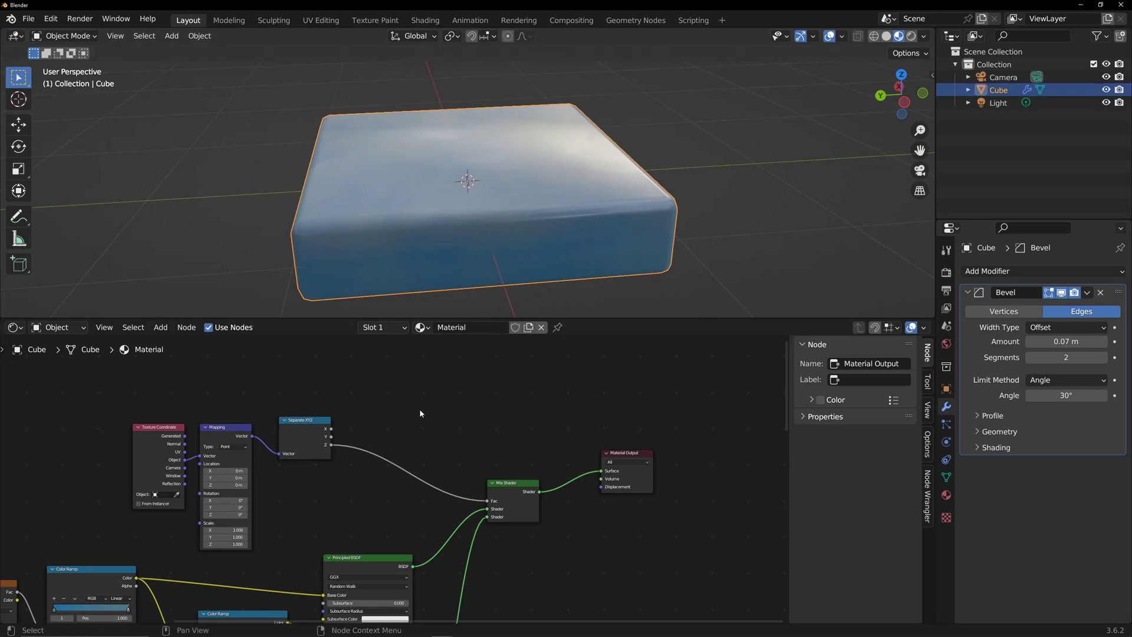
{"action": "key", "text": "shift+a"}
{"action": "type", "text": "color"}
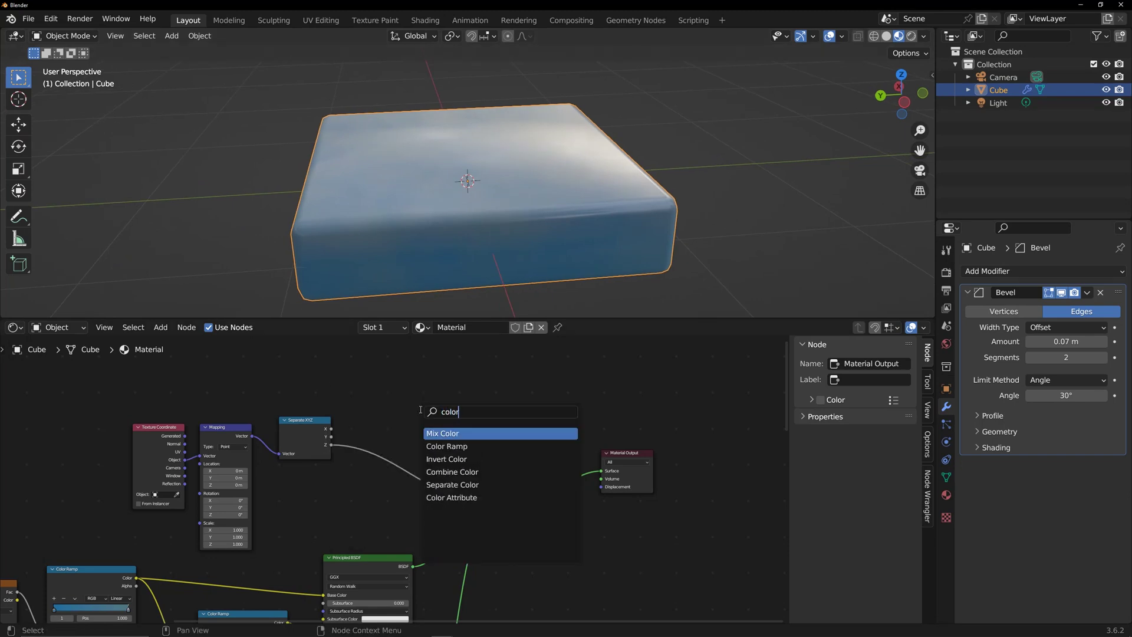
{"action": "left_click", "coordinate": [446, 445]}
{"action": "left_click", "coordinate": [406, 456]}
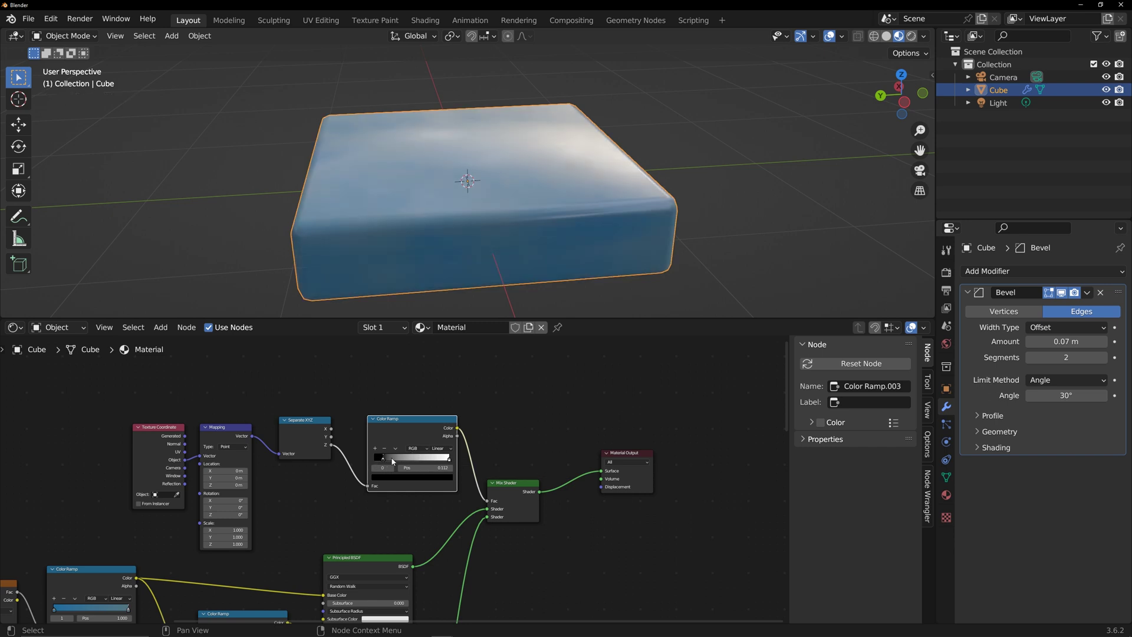
Tighten the sand-to-blue blend by setting the mask ramp's white stop to position 0.208, with the black stop at the start
{"action": "left_click_drag", "start_coordinate": [448, 461], "coordinate": [377, 459]}
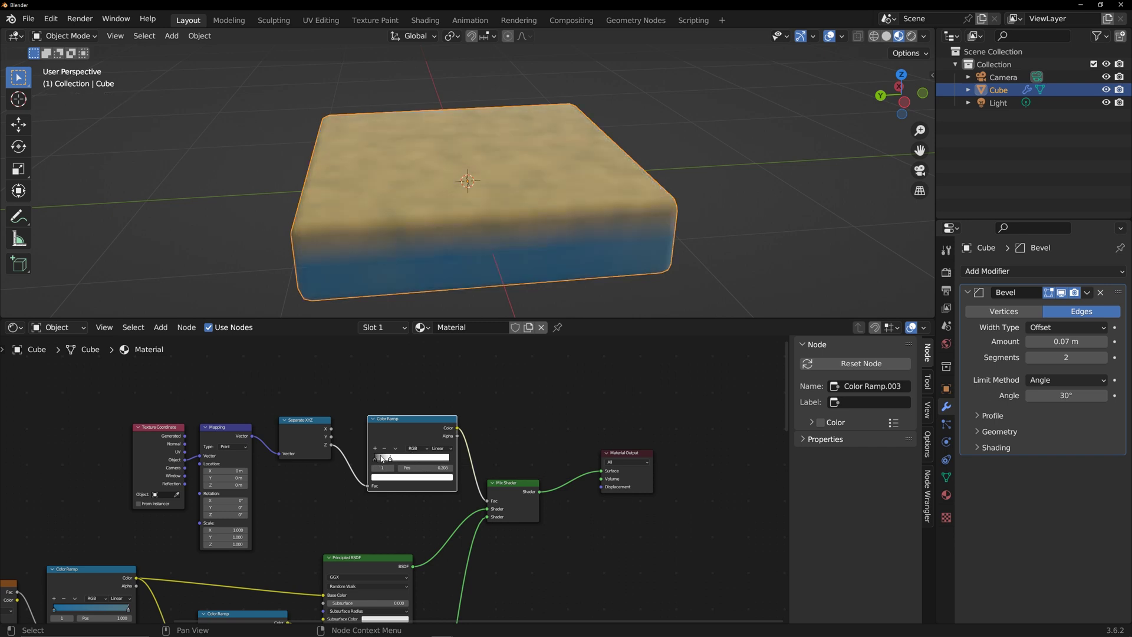
{"action": "middle_click_drag", "start_coordinate": [442, 412], "coordinate": [485, 411]}
{"action": "middle_click_drag", "start_coordinate": [507, 265], "coordinate": [528, 264]}
Set the Z location of the mask's Mapping node to -0.03 m
{"action": "scroll", "coordinate": [395, 436], "scroll_direction": "up", "scroll_amount": 6}
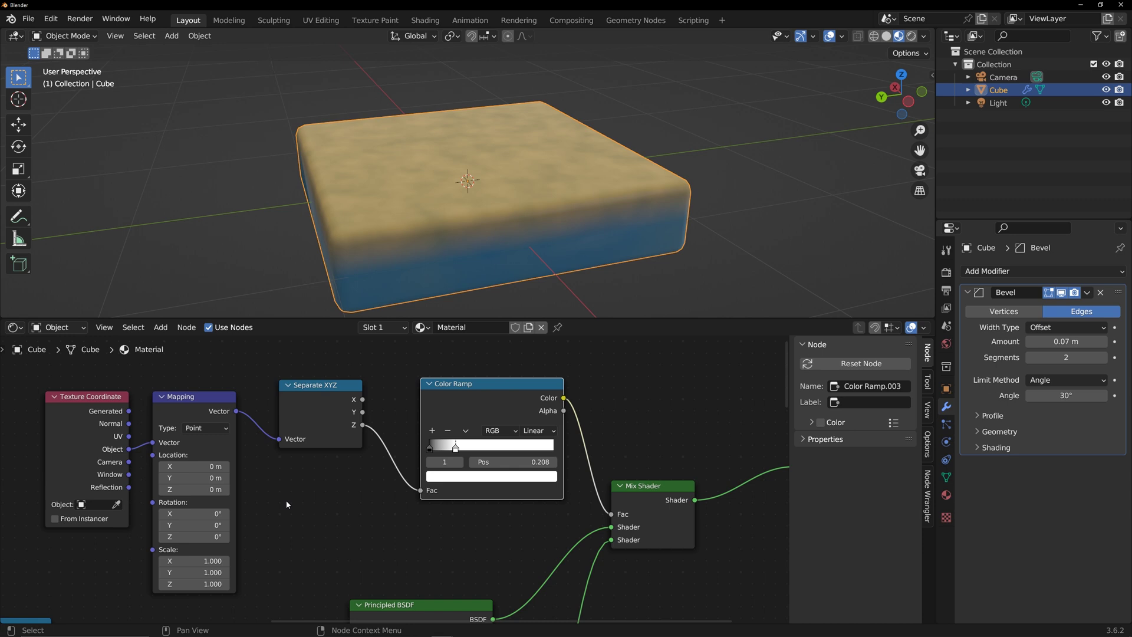
{"action": "middle_click_drag", "start_coordinate": [285, 500], "coordinate": [437, 501]}
{"action": "mouse_move", "coordinate": [356, 490]}
{"action": "left_mouse_down"}
{"action": "mouse_move", "coordinate": [340, 491]}
{"action": "mouse_move", "coordinate": [368, 490]}
{"action": "mouse_move", "coordinate": [354, 490]}
{"action": "left_mouse_up"}
Try tilting the blend with Mapping rotations of about -9.2° in X and 17.7° in Y, and reset the rotation to 0°
{"action": "left_click_drag", "start_coordinate": [356, 519], "coordinate": [412, 519]}
{"action": "middle_click_drag", "start_coordinate": [630, 235], "coordinate": [519, 282]}
{"action": "mouse_move", "coordinate": [362, 519]}
{"action": "left_mouse_down"}
{"action": "mouse_move", "coordinate": [336, 519]}
{"action": "mouse_move", "coordinate": [361, 521]}
{"action": "mouse_move", "coordinate": [348, 531]}
{"action": "left_mouse_up"}
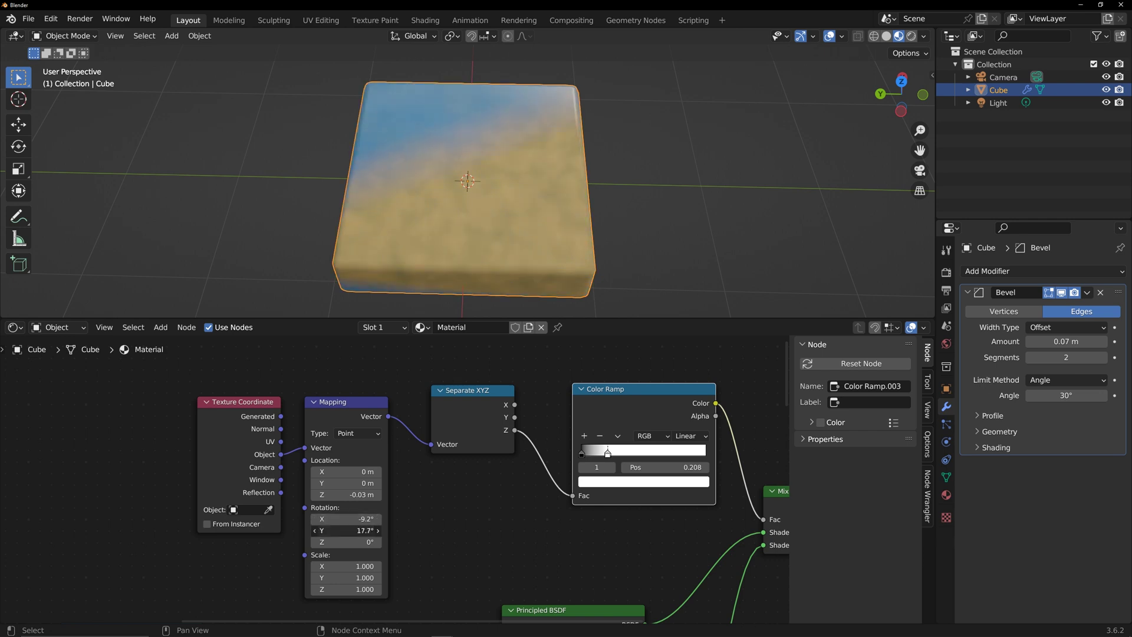
{"action": "left_click_drag", "start_coordinate": [345, 530], "coordinate": [307, 530]}
Move the mask's Texture Coordinate, Mapping and Separate XYZ nodes away from its Color Ramp to make room
{"action": "left_click_drag", "start_coordinate": [175, 375], "coordinate": [335, 446]}
{"action": "left_click_drag", "start_coordinate": [339, 443], "coordinate": [267, 444]}
{"action": "left_click_drag", "start_coordinate": [451, 392], "coordinate": [365, 396]}
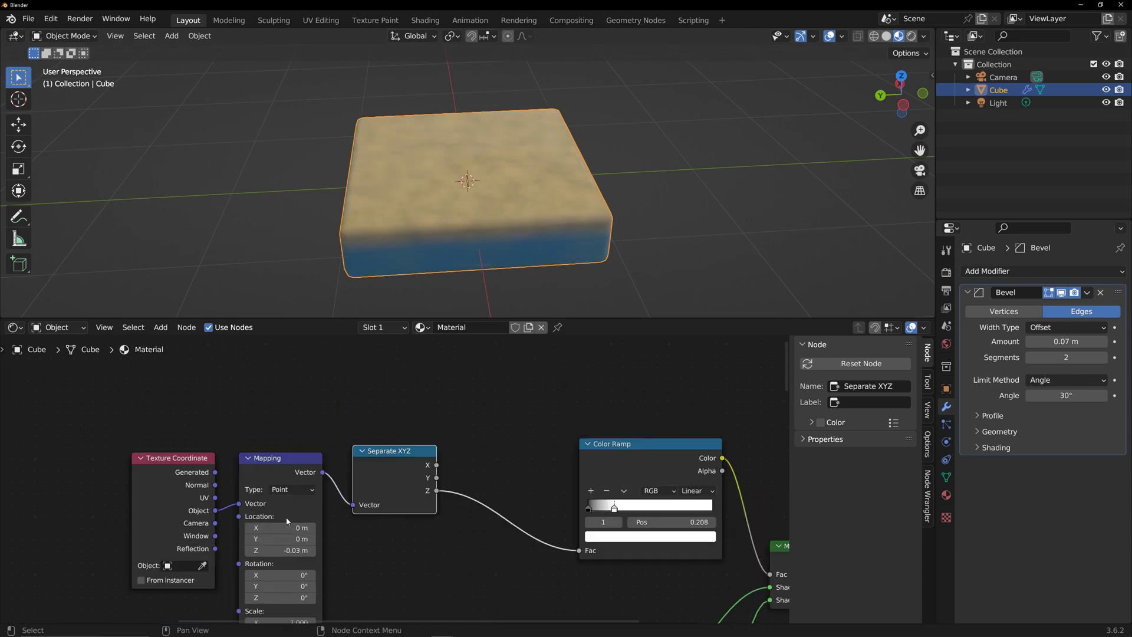
Sharpen the blend edge by setting the mask Color Ramp's white stop to position 0.091
{"action": "left_click_drag", "start_coordinate": [614, 507], "coordinate": [600, 512]}
{"action": "middle_click_drag", "start_coordinate": [486, 219], "coordinate": [515, 187]}
{"action": "middle_click_drag", "start_coordinate": [475, 461], "coordinate": [444, 401]}
Add a Noise Texture below the Separate XYZ node and feed it from the mask's Mapping vector
{"action": "left_click", "coordinate": [379, 507]}
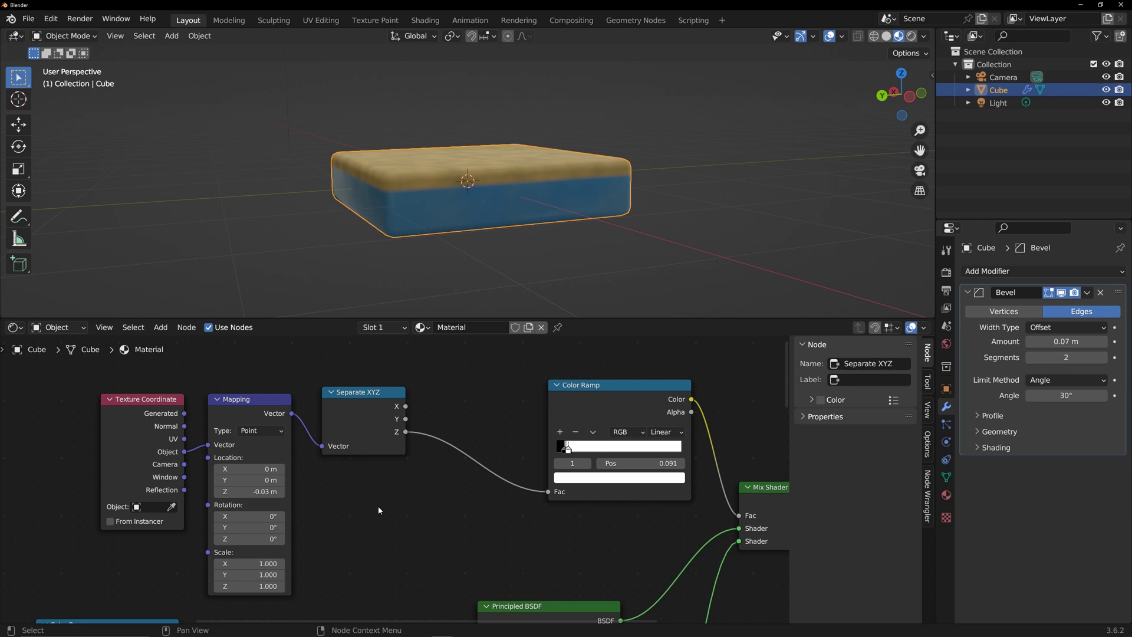
{"action": "key", "text": "shift+a"}
{"action": "type", "text": "noi"}
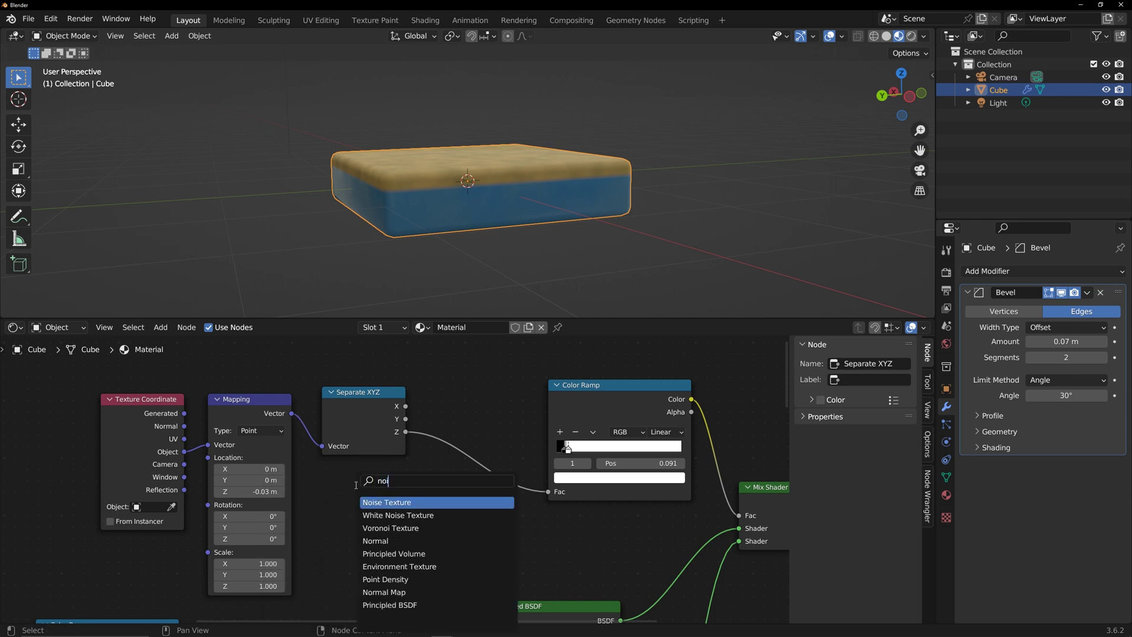
{"action": "left_click", "coordinate": [377, 505]}
{"action": "left_click", "coordinate": [344, 500]}
{"action": "left_click_drag", "start_coordinate": [291, 413], "coordinate": [335, 554]}
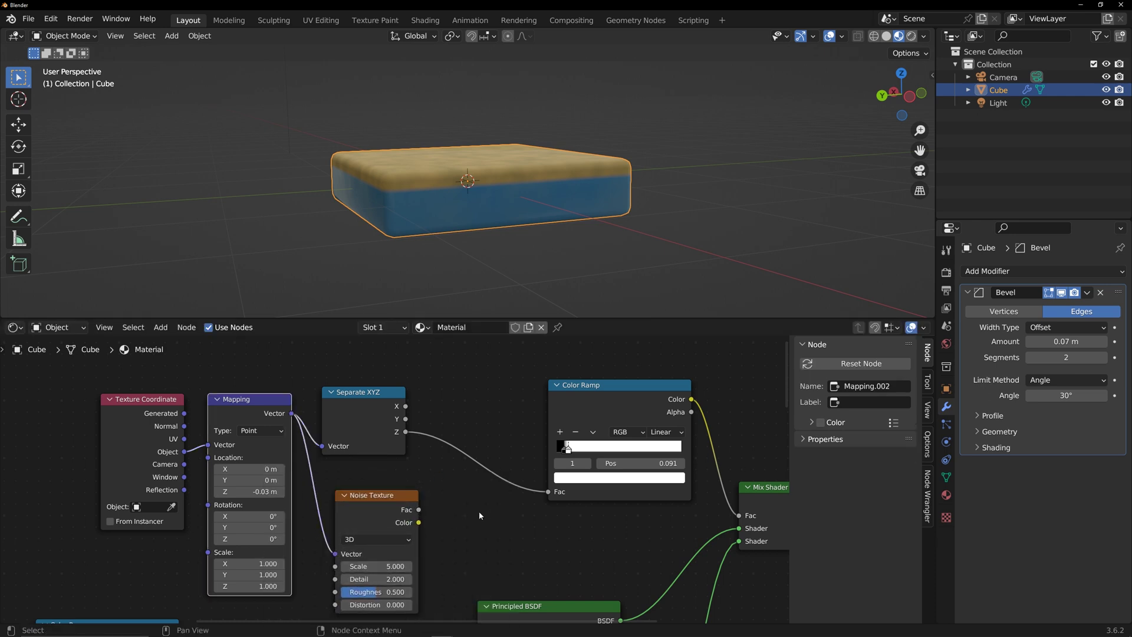
Insert an Add Math node between Separate XYZ's Z output and the Color Ramp, and feed the Noise Texture's Color into its second value
{"action": "left_click_drag", "start_coordinate": [397, 497], "coordinate": [381, 497]}
{"action": "middle_click_drag", "start_coordinate": [439, 504], "coordinate": [407, 506]}
{"action": "key", "text": "shift+a"}
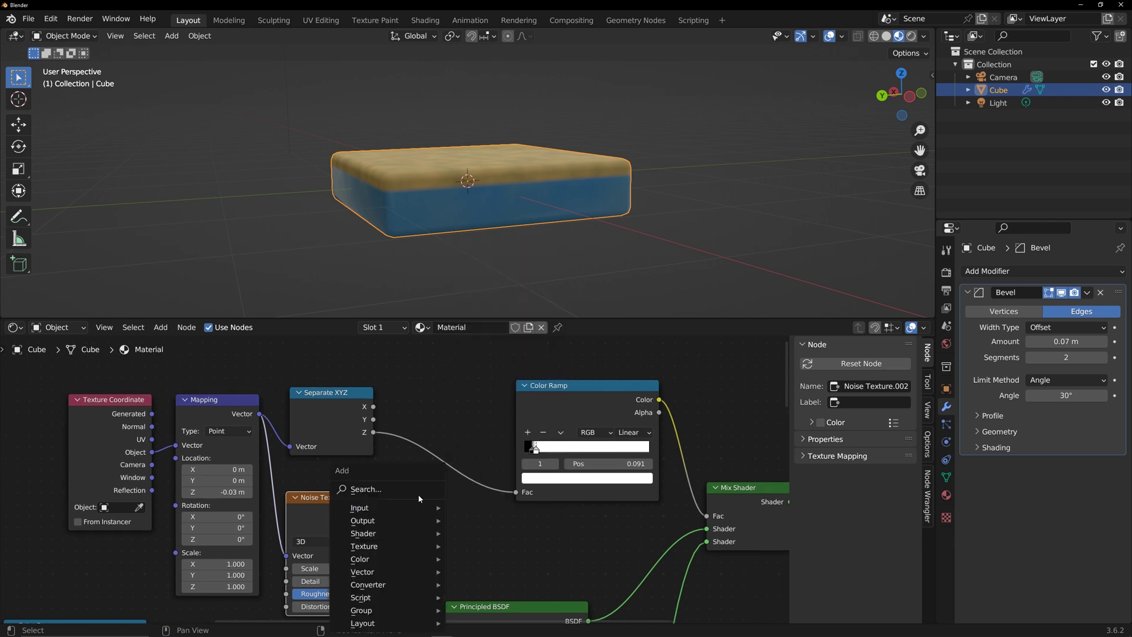
{"action": "left_click", "coordinate": [405, 491]}
{"action": "type", "text": "add"}
{"action": "key", "text": "Return"}
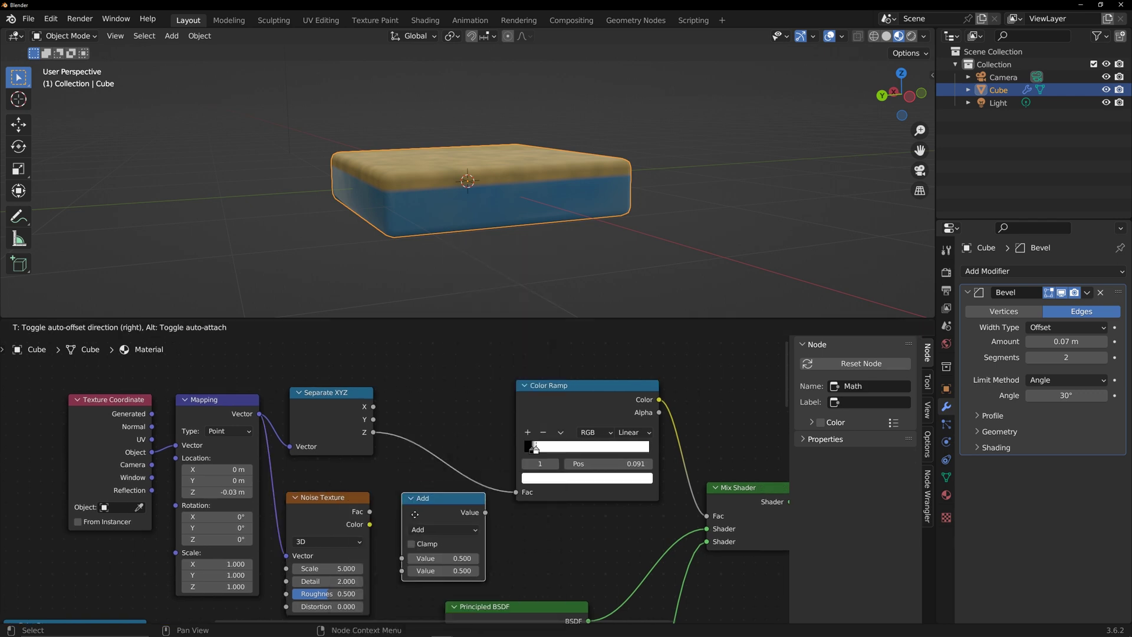
{"action": "left_click", "coordinate": [434, 462]}
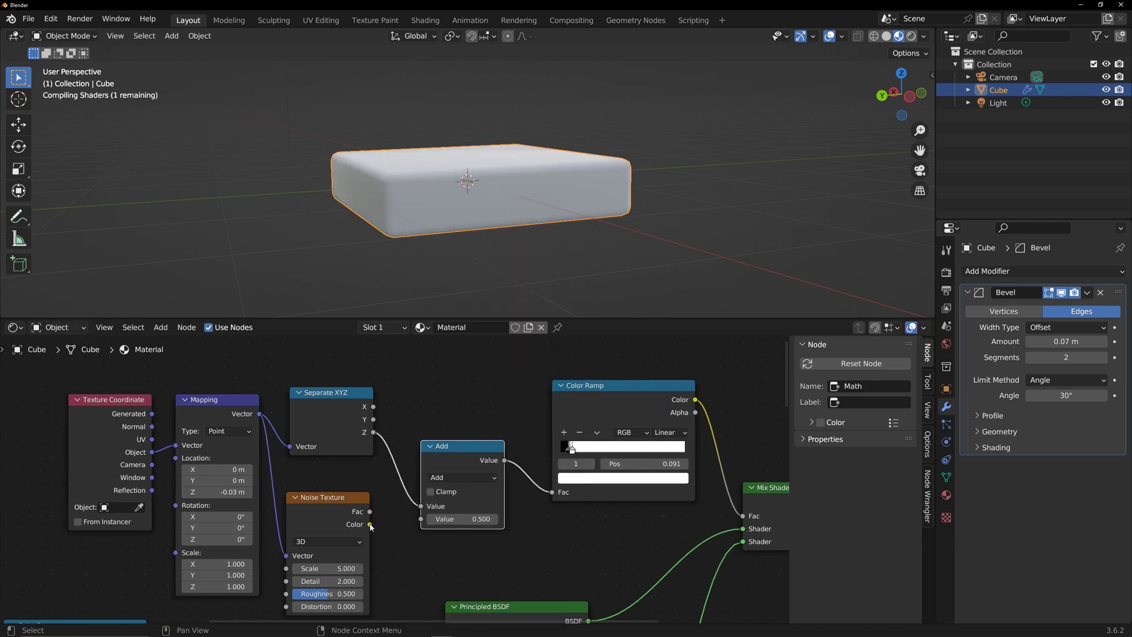
{"action": "left_click_drag", "start_coordinate": [370, 525], "coordinate": [422, 521]}
{"action": "left_click_drag", "start_coordinate": [526, 500], "coordinate": [525, 500]}
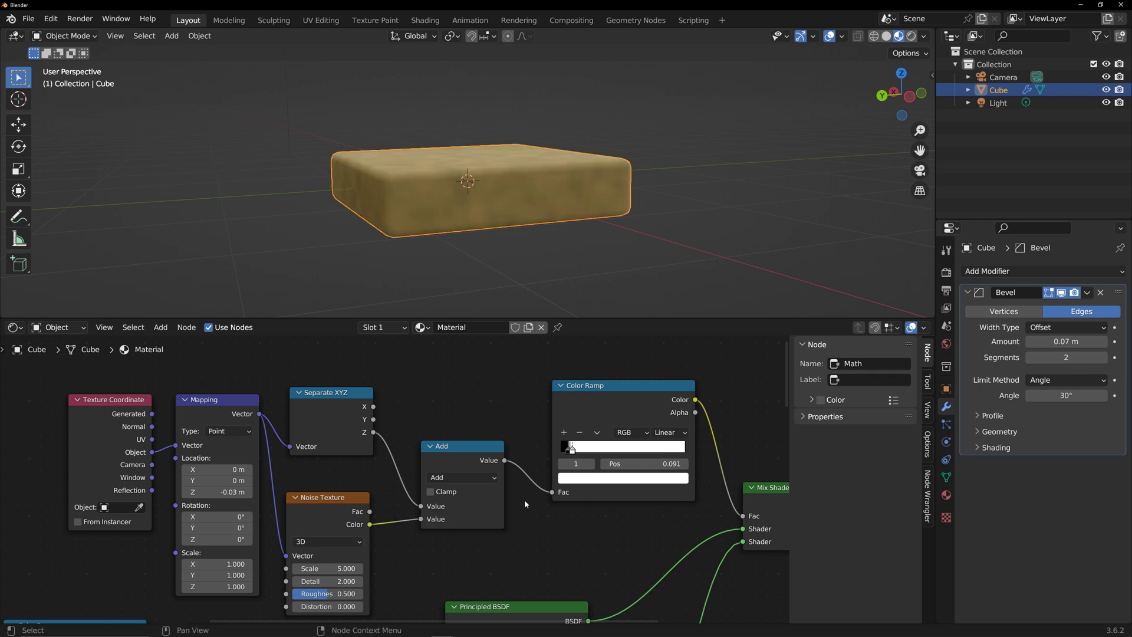
Tune the mask with Mapping Z location -0.55 m and X rotation 6.3°, noise scale 0.6 and the Color Ramp's white stop at 0.266
{"action": "left_click_drag", "start_coordinate": [217, 492], "coordinate": [193, 492]}
{"action": "middle_click_drag", "start_coordinate": [507, 265], "coordinate": [526, 270]}
{"action": "left_click_drag", "start_coordinate": [330, 568], "coordinate": [305, 568]}
{"action": "left_click_drag", "start_coordinate": [572, 449], "coordinate": [593, 449]}
{"action": "middle_click_drag", "start_coordinate": [563, 213], "coordinate": [492, 254]}
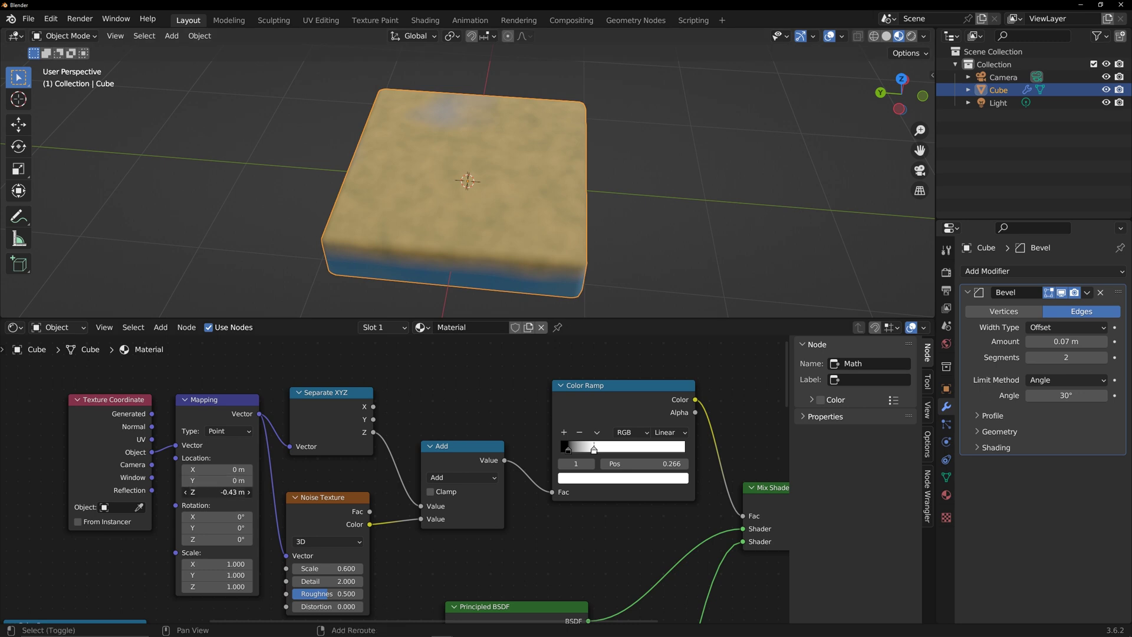
{"action": "left_click_drag", "start_coordinate": [230, 491], "coordinate": [241, 514]}
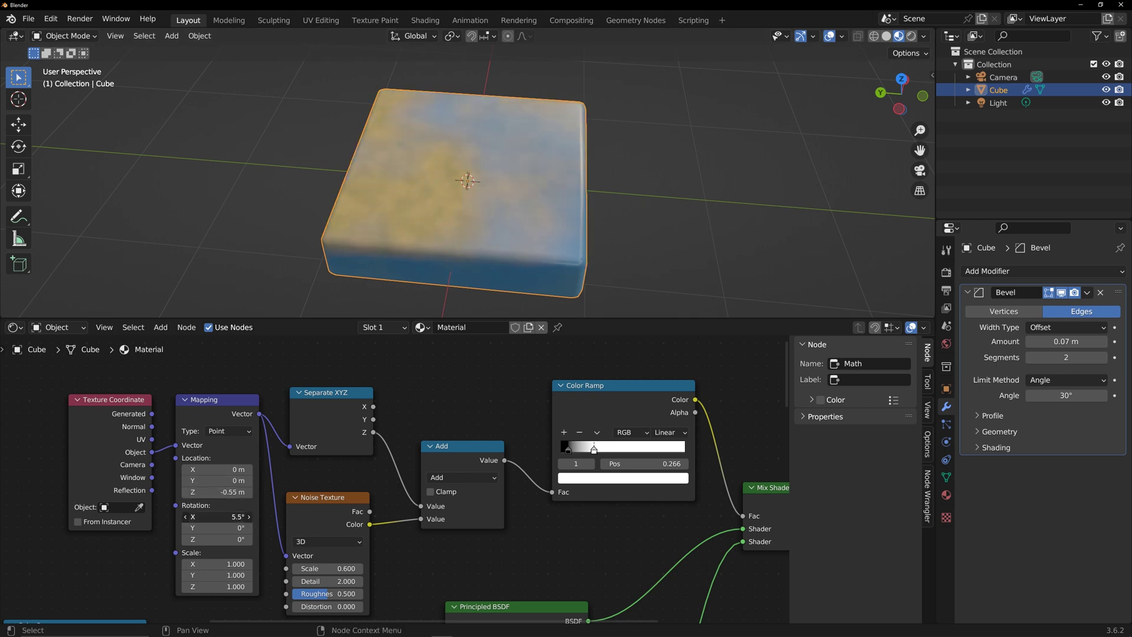
{"action": "left_click", "coordinate": [618, 237]}
{"action": "middle_click_drag", "start_coordinate": [617, 237], "coordinate": [578, 288]}
Enlarge the 3D viewport area and apply the Bevel modifier to the cube
{"action": "left_click_drag", "start_coordinate": [560, 319], "coordinate": [560, 499]}
{"action": "left_click", "coordinate": [541, 313]}
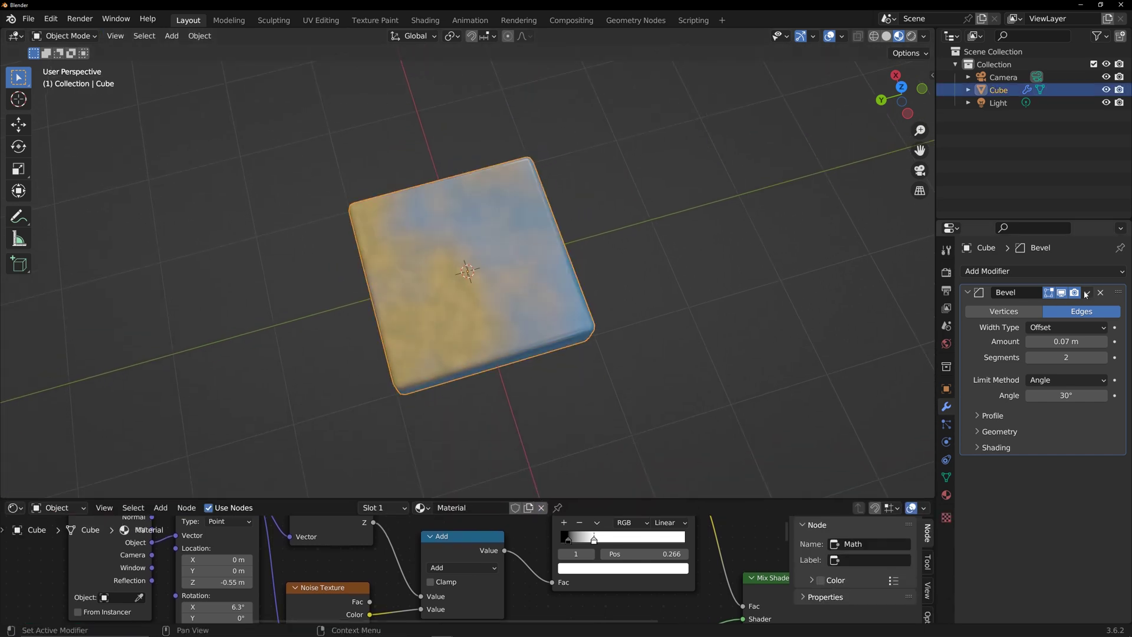
{"action": "left_click", "coordinate": [1087, 292]}
{"action": "left_click", "coordinate": [1052, 307]}
{"action": "left_click", "coordinate": [614, 275]}
{"action": "middle_click_drag", "start_coordinate": [615, 275], "coordinate": [493, 291]}
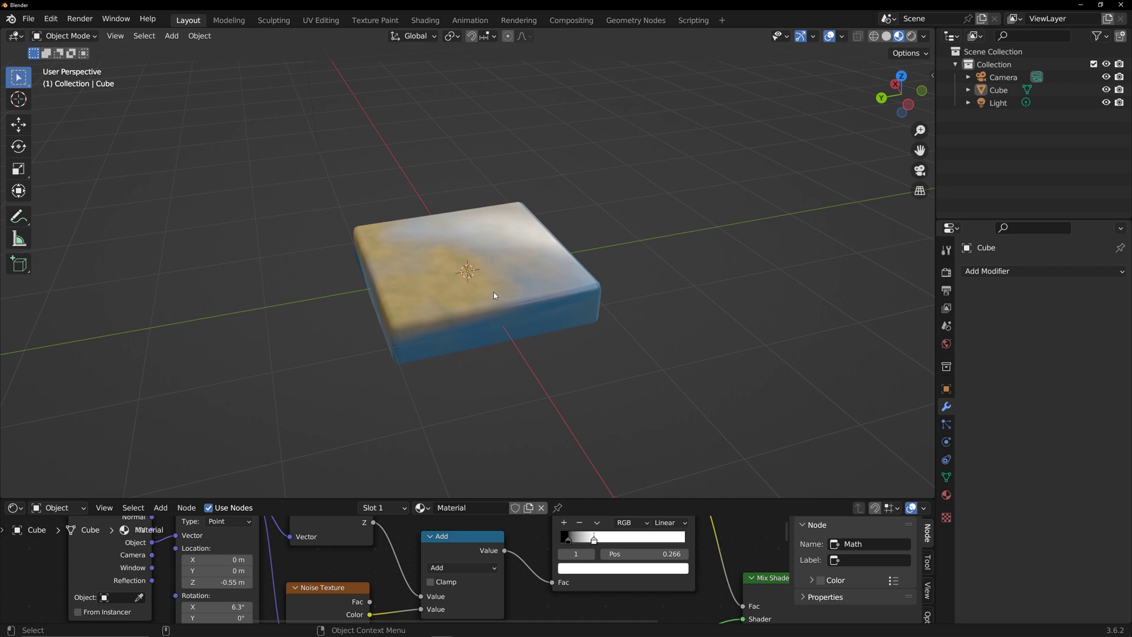
Select the cube, split a second area off the 3D viewport and turn it into a UV Editor
{"action": "left_click", "coordinate": [494, 292]}
{"action": "left_click_drag", "start_coordinate": [3, 495], "coordinate": [332, 460]}
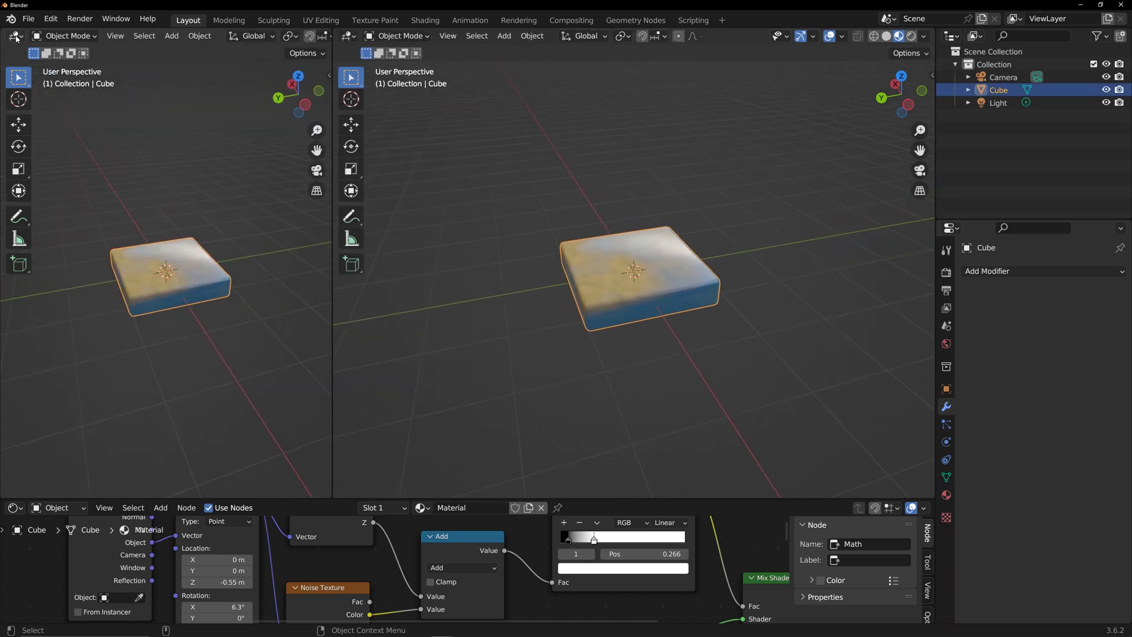
{"action": "left_click", "coordinate": [15, 35]}
{"action": "left_click", "coordinate": [32, 100]}
In Edit Mode, mark the flattened cube's vertical corner edges and a surrounding edge loop as seams
{"action": "key", "text": "Tab"}
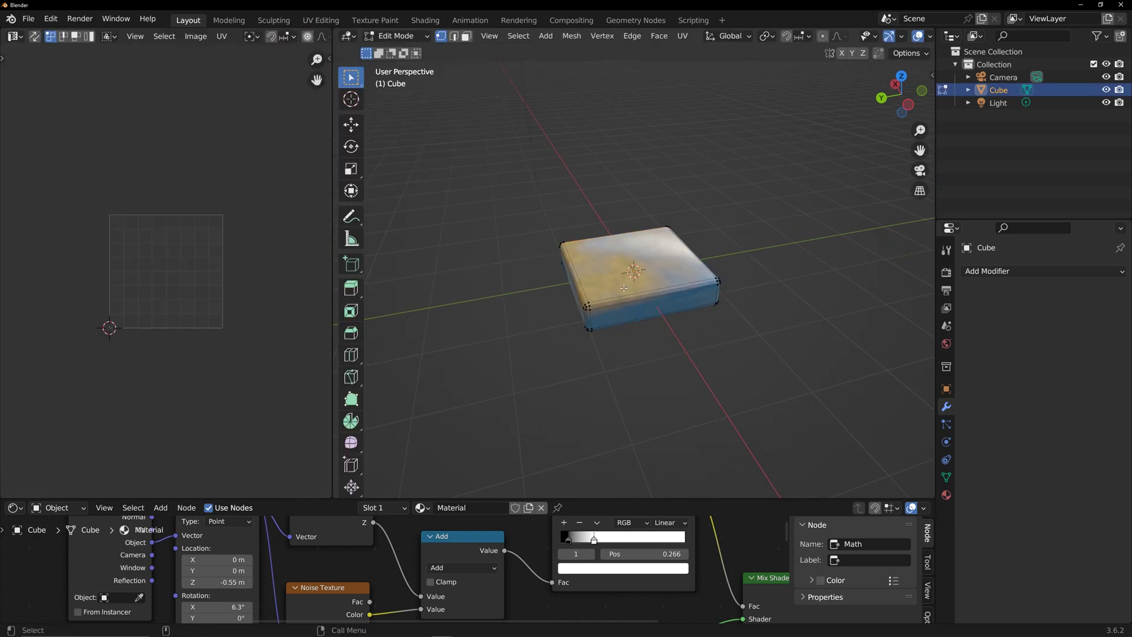
{"action": "key", "text": "a"}
{"action": "scroll", "coordinate": [604, 302], "scroll_direction": "up", "scroll_amount": 3}
{"action": "key", "text": "alt+a"}
{"action": "key", "text": "2"}
{"action": "left_click_drag", "start_coordinate": [695, 389], "coordinate": [628, 295], "text": "alt"}
{"action": "middle_click_drag", "start_coordinate": [628, 295], "coordinate": [617, 352]}
{"action": "mouse_move", "coordinate": [617, 352]}
{"action": "left_mouse_down", "text": "alt"}
{"action": "mouse_move", "coordinate": [472, 298]}
{"action": "mouse_move", "coordinate": [606, 366]}
{"action": "left_mouse_up", "text": "alt"}
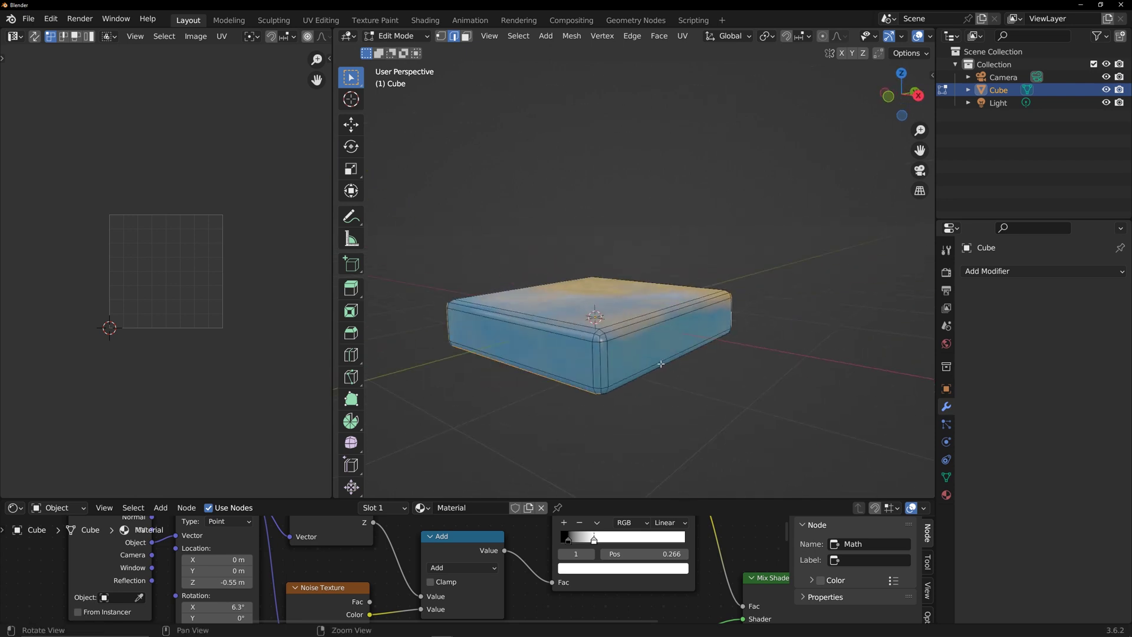
{"action": "left_click", "coordinate": [601, 366], "text": "shift"}
{"action": "right_click", "coordinate": [606, 367]}
{"action": "left_click", "coordinate": [567, 477]}
Unwrap all of the cube's faces into UV space and return to Object Mode
{"action": "key", "text": "a"}
{"action": "right_click", "coordinate": [183, 283]}
{"action": "left_click", "coordinate": [184, 282]}
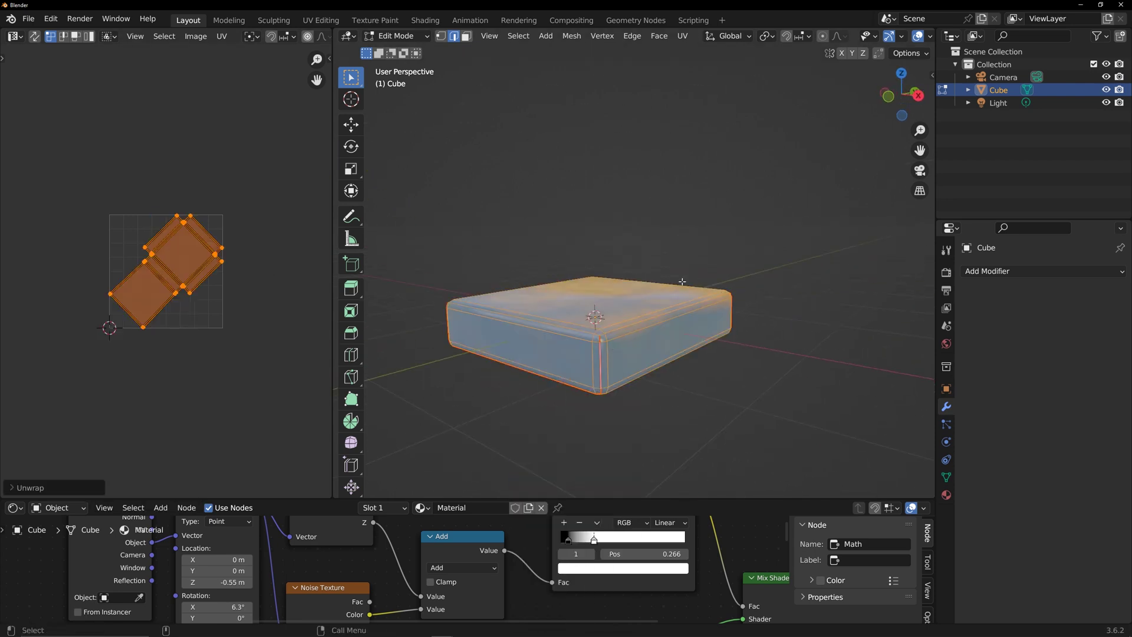
{"action": "key", "text": "Tab"}
{"action": "middle_click_drag", "start_coordinate": [663, 349], "coordinate": [590, 330]}
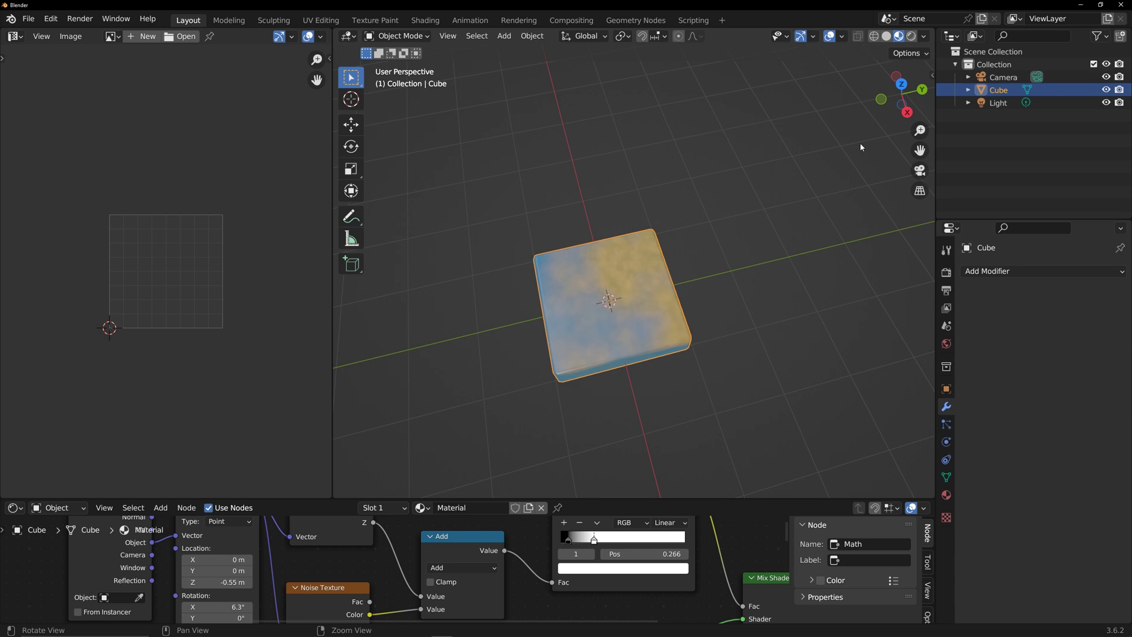
Duplicate the cube twice along the Y axis to form a row of three tiles and join them into one object
{"action": "key", "text": "shift+d"}
{"action": "key", "text": "y"}
{"action": "left_click", "coordinate": [730, 316]}
{"action": "key", "text": "shift+d"}
{"action": "key", "text": "y"}
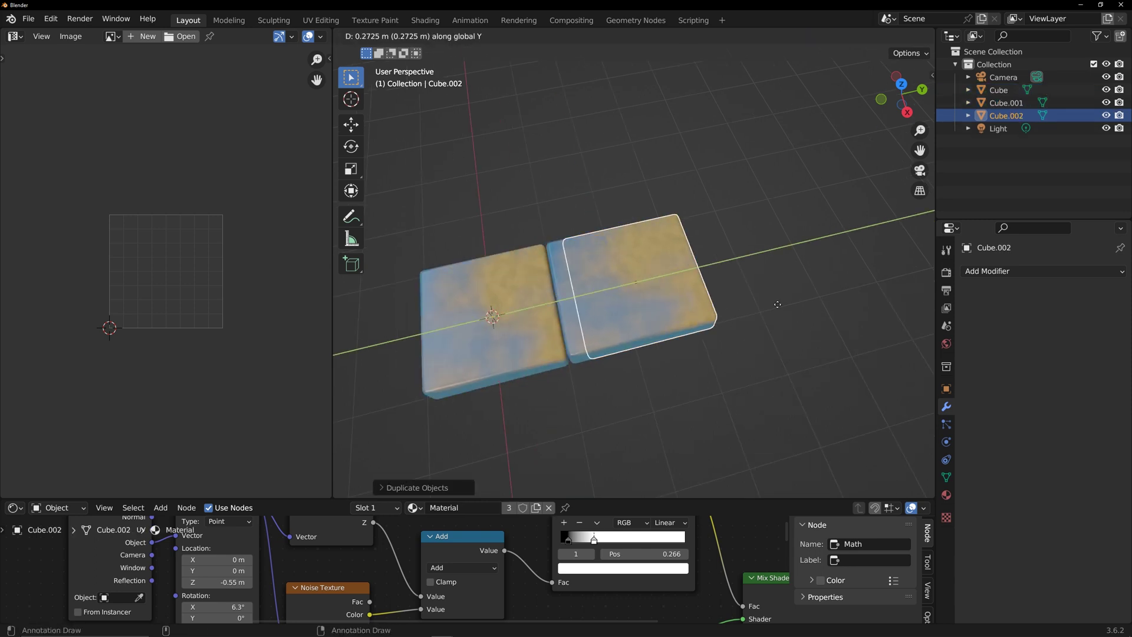
{"action": "left_click", "coordinate": [730, 344]}
{"action": "key", "text": "a"}
{"action": "key", "text": "ctrl+j"}
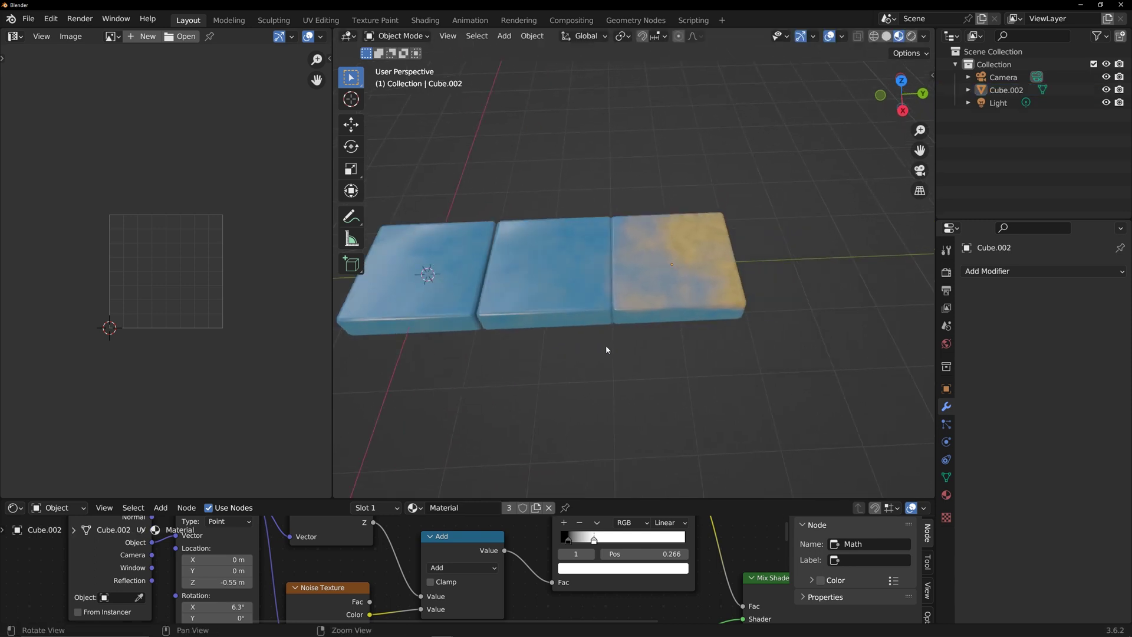
Set the mask Mapping's X rotation to 2° and its Noise Texture scale to -0.1
{"action": "middle_click_drag", "start_coordinate": [584, 517], "coordinate": [584, 515]}
{"action": "left_click_drag", "start_coordinate": [265, 569], "coordinate": [238, 569]}
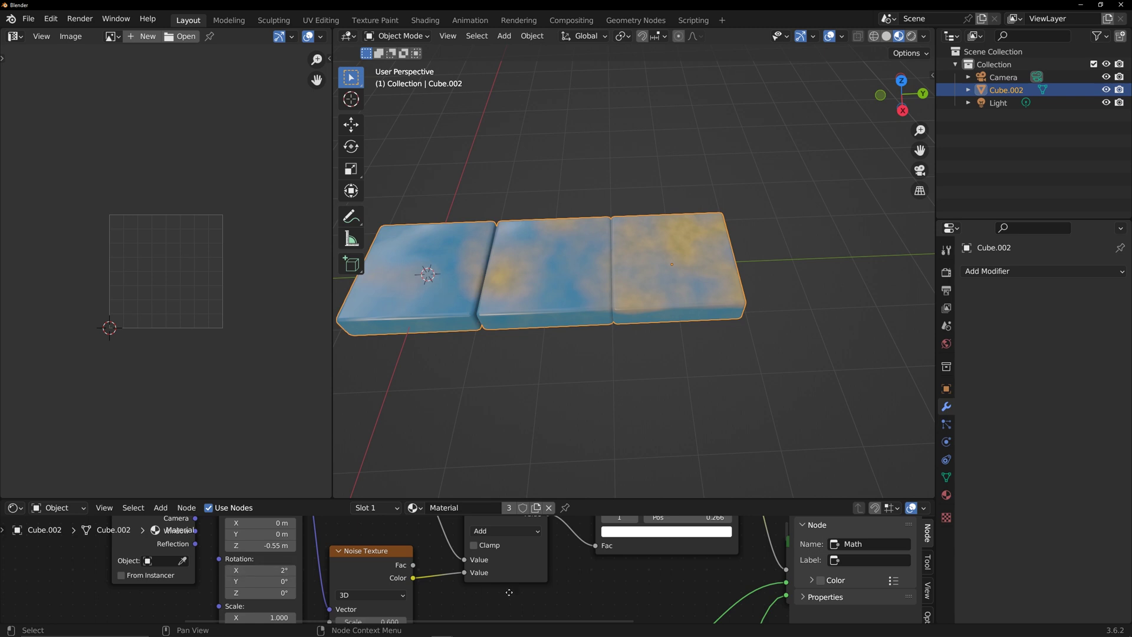
{"action": "middle_click_drag", "start_coordinate": [507, 591], "coordinate": [551, 548]}
{"action": "left_click_drag", "start_coordinate": [422, 578], "coordinate": [380, 577]}
{"action": "middle_click_drag", "start_coordinate": [581, 450], "coordinate": [574, 307]}
Separate the middle tile's linked mesh into its own object and return to Object Mode
{"action": "key", "text": "Tab"}
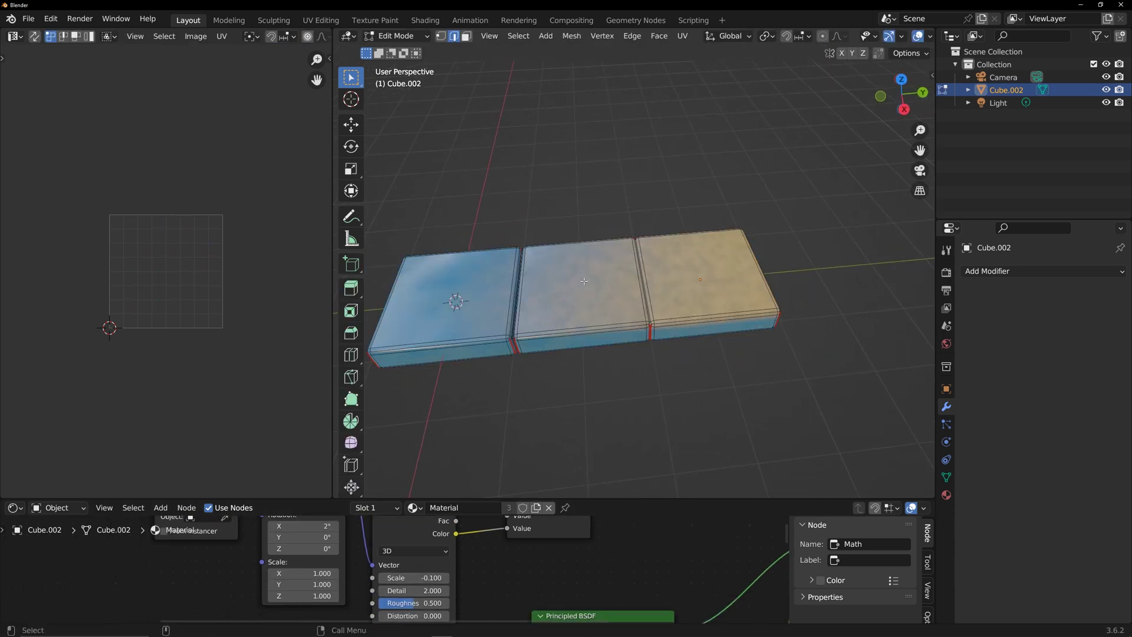
{"action": "key", "text": "l"}
{"action": "key", "text": "p"}
{"action": "left_click", "coordinate": [584, 281]}
{"action": "key", "text": "Tab"}
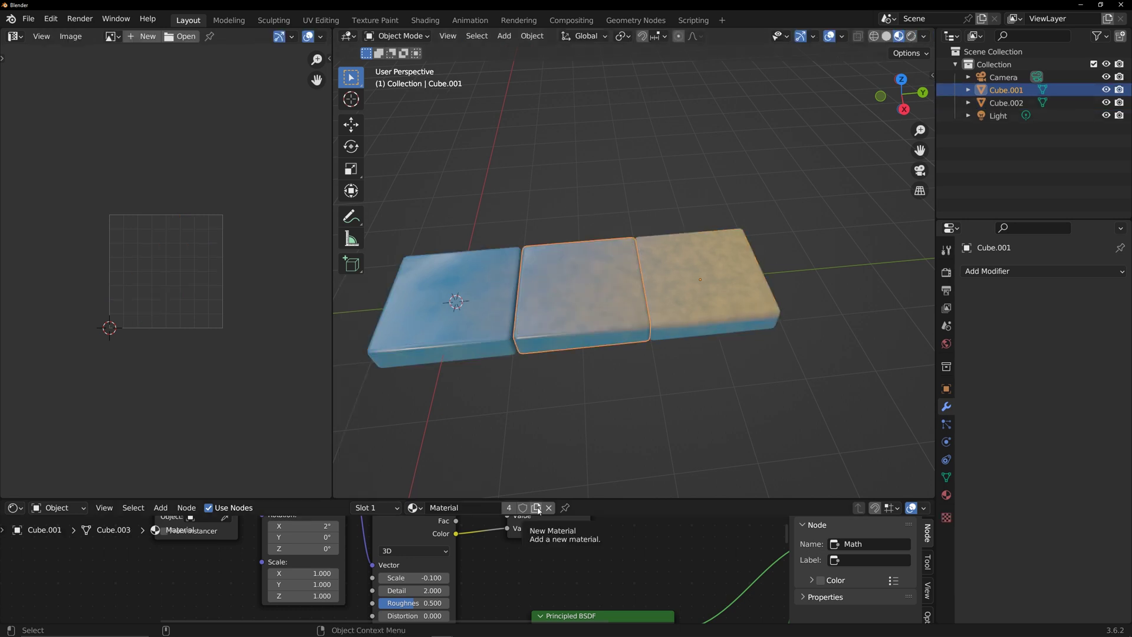
Give the separated middle tile its own copy of the material and set its origin to its geometry
{"action": "left_click_drag", "start_coordinate": [611, 499], "coordinate": [611, 405]}
{"action": "middle_click_drag", "start_coordinate": [594, 320], "coordinate": [591, 295]}
{"action": "right_click", "coordinate": [594, 272]}
{"action": "mouse_move", "coordinate": [595, 328]}
{"action": "left_click", "coordinate": [669, 343]}
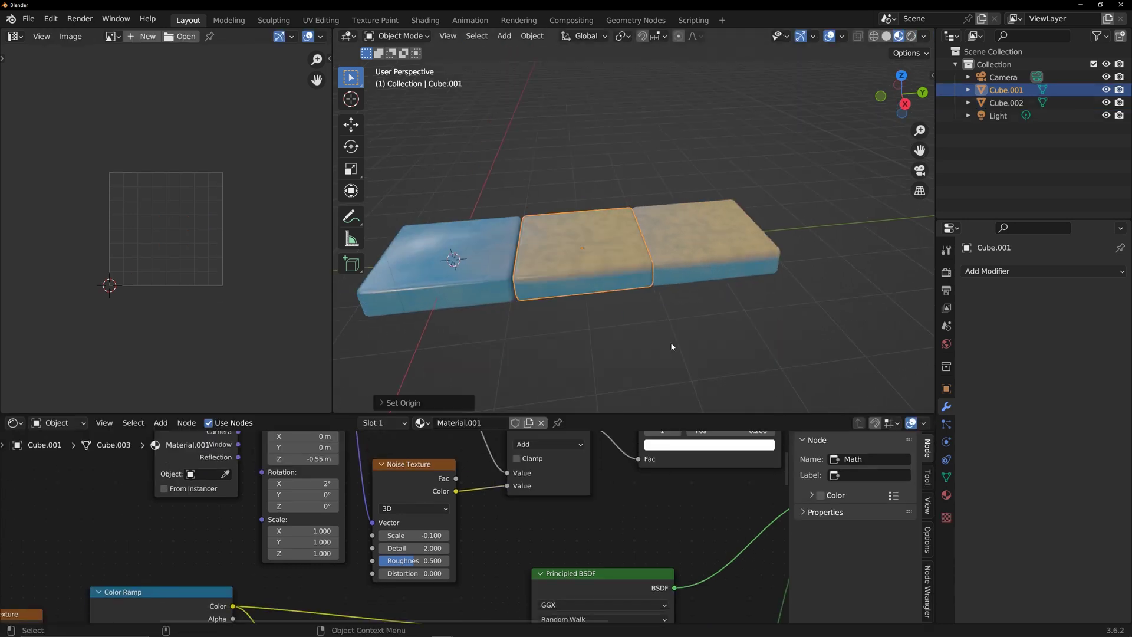
Rotate the middle tile slightly about the X axis and move it down along Z
{"action": "key", "text": "r"}
{"action": "key", "text": "x"}
{"action": "left_click", "coordinate": [710, 309]}
{"action": "key", "text": "g"}
{"action": "key", "text": "z"}
{"action": "left_click", "coordinate": [699, 324]}
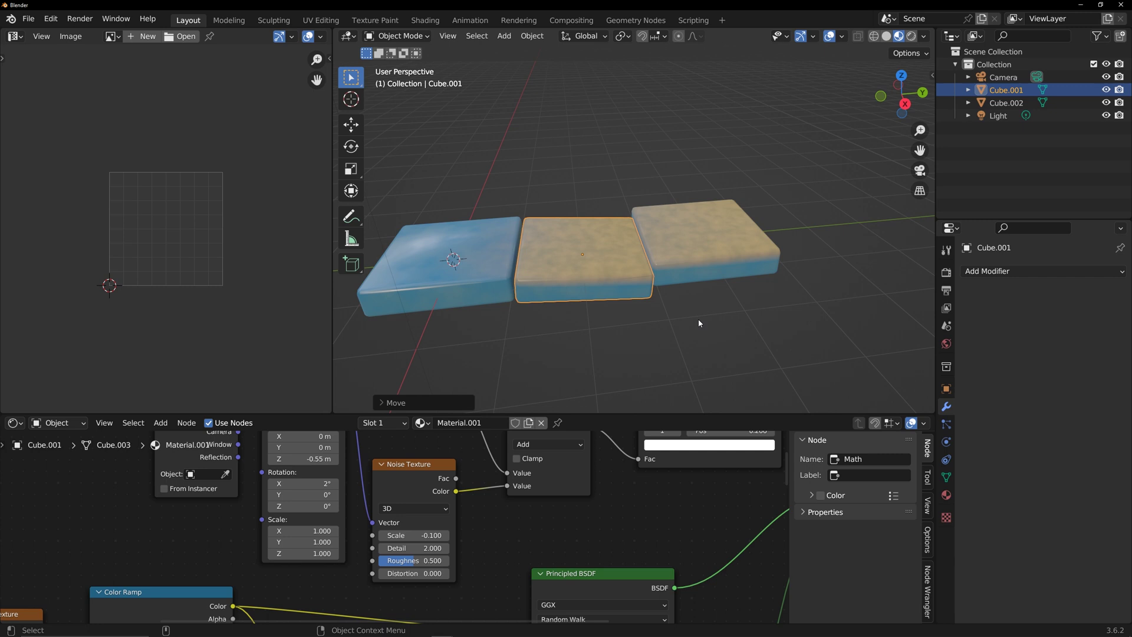
Set the middle tile's mask Mapping to Z location -0.66 m and X rotation 6.2°
{"action": "middle_click_drag", "start_coordinate": [489, 535], "coordinate": [534, 598]}
{"action": "left_click_drag", "start_coordinate": [363, 521], "coordinate": [383, 546]}
{"action": "left_click_drag", "start_coordinate": [363, 521], "coordinate": [348, 521]}
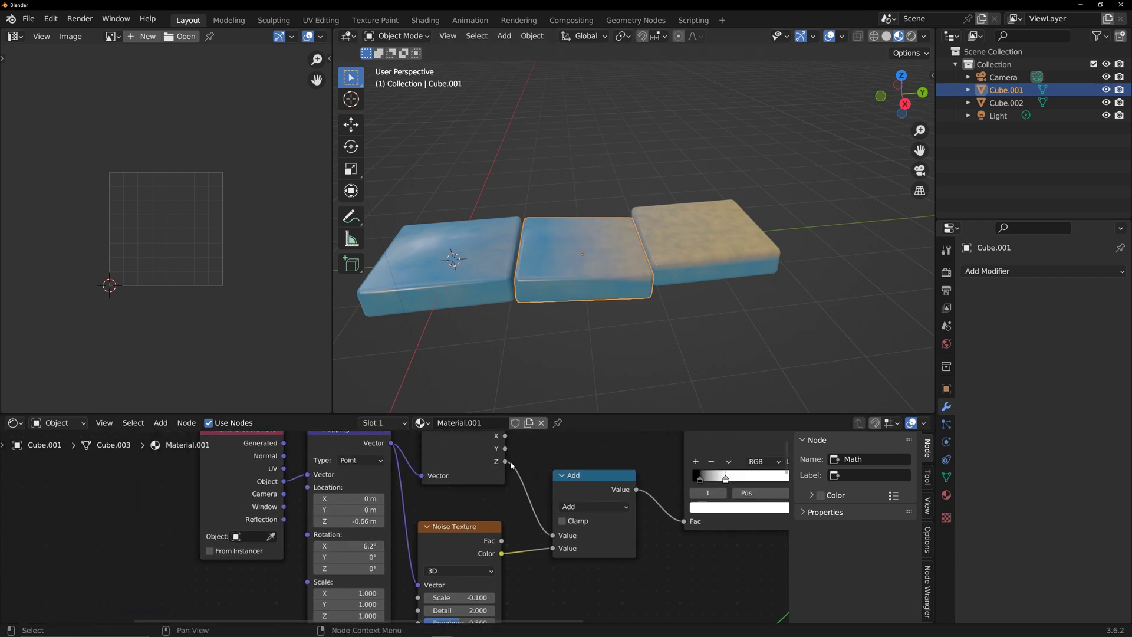
Select the blue tile at the world origin and adjust its mask Mapping's X rotation and Z location
{"action": "left_click", "coordinate": [471, 283]}
{"action": "middle_click_drag", "start_coordinate": [494, 513], "coordinate": [472, 494]}
{"action": "left_click_drag", "start_coordinate": [345, 527], "coordinate": [330, 502]}
{"action": "left_click", "coordinate": [728, 360]}
{"action": "middle_click_drag", "start_coordinate": [728, 359], "coordinate": [719, 392]}
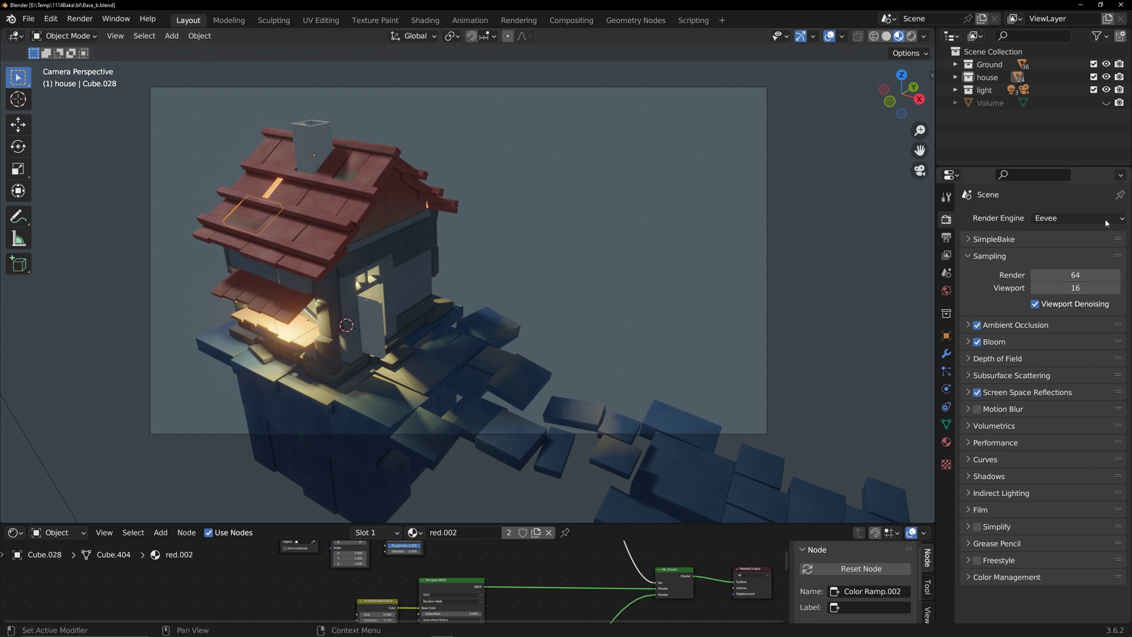
In the house scene, switch the render engine to Cycles and expand the SimpleBake settings
{"action": "left_click", "coordinate": [1048, 218]}
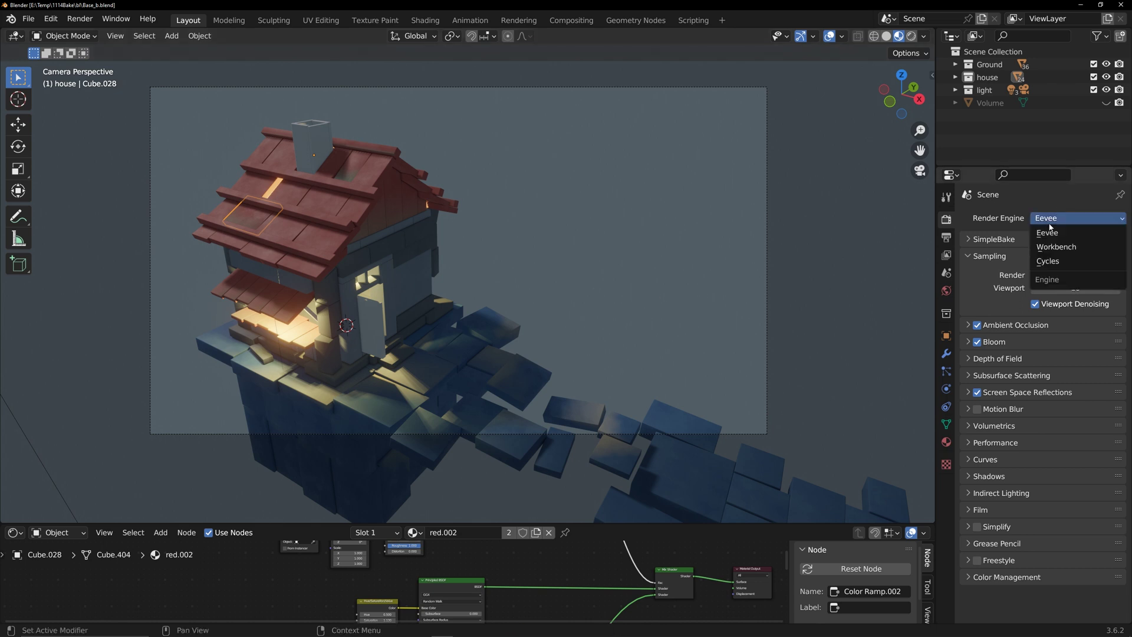
{"action": "left_click", "coordinate": [1049, 260]}
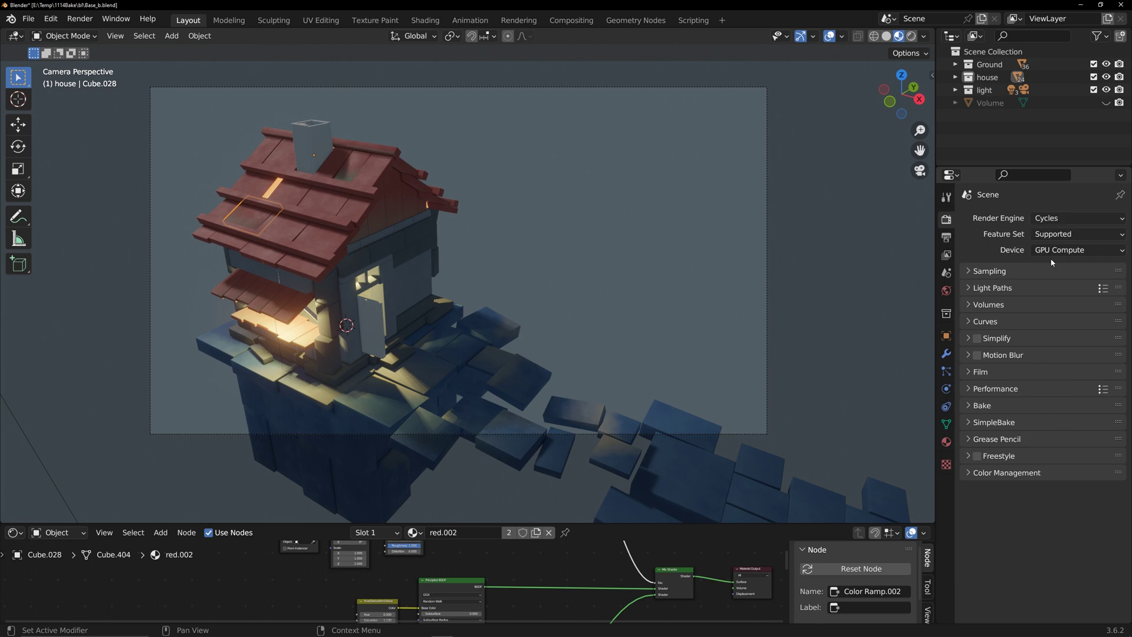
{"action": "left_click", "coordinate": [989, 423]}
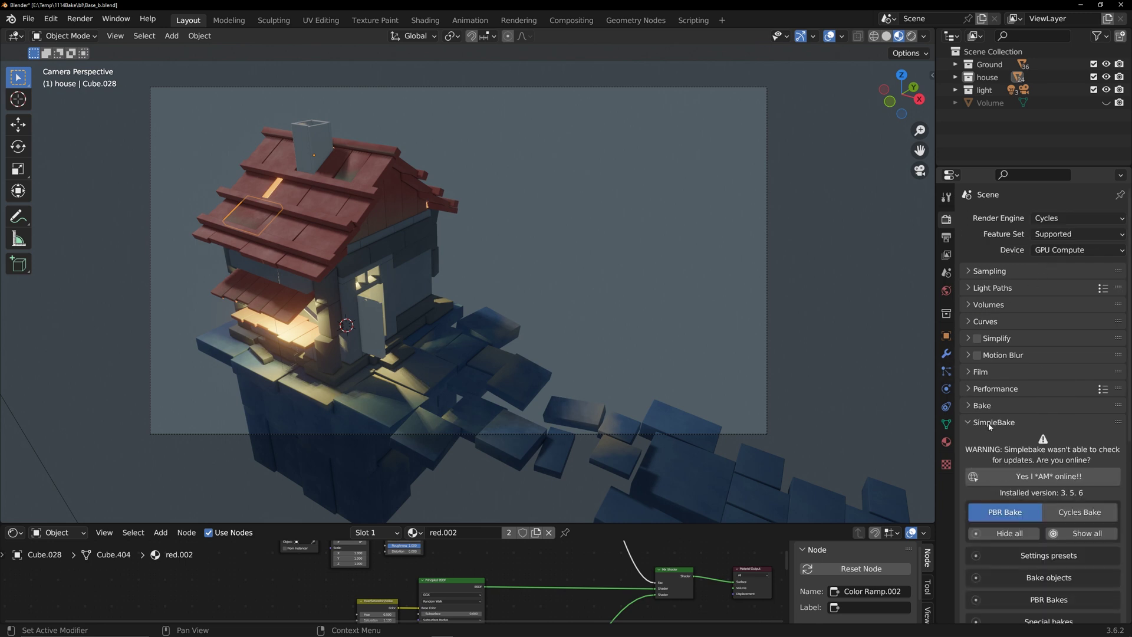
Search the add-ons in Blender Preferences for "sim" to check whether SimpleBake is enabled, and close the preferences
{"action": "left_click", "coordinate": [51, 18]}
{"action": "left_click", "coordinate": [75, 201]}
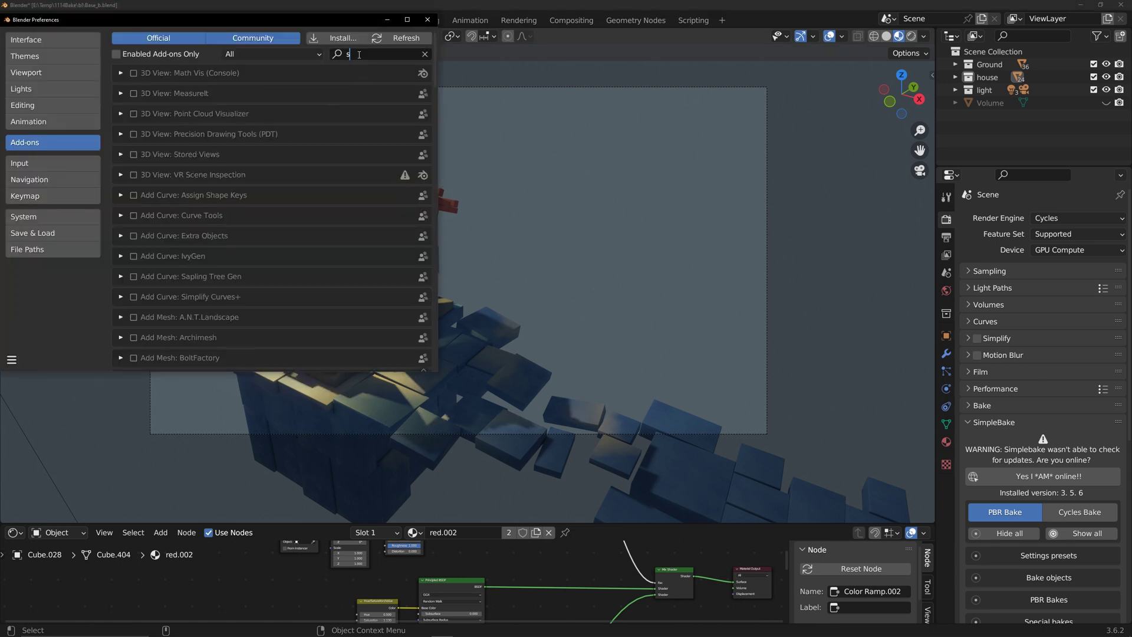
{"action": "type", "text": "sim"}
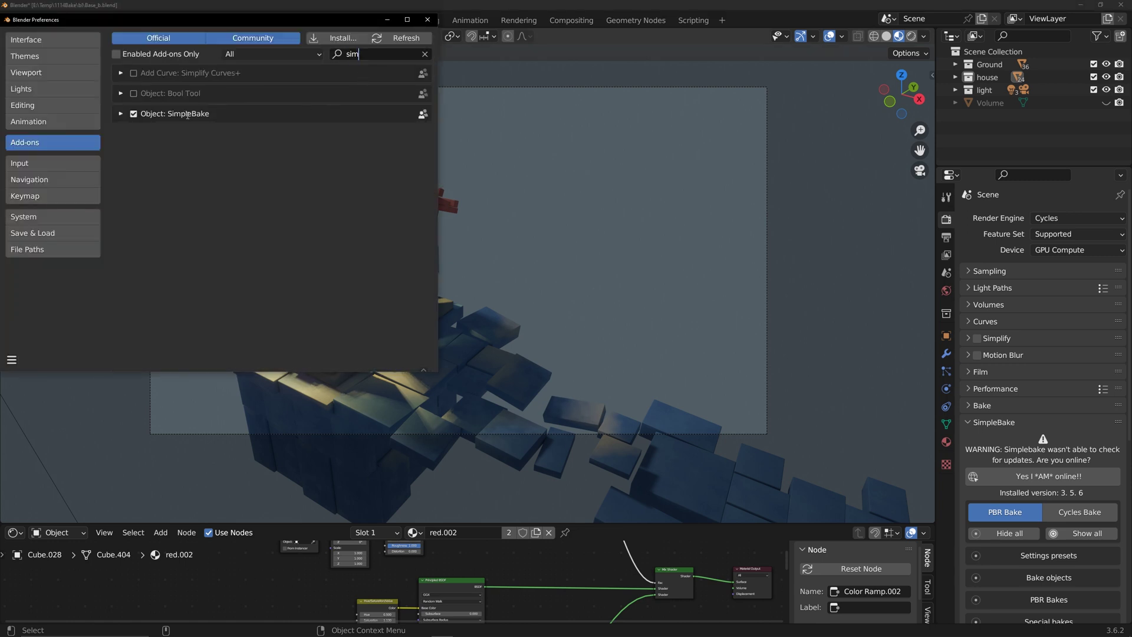
{"action": "left_click", "coordinate": [433, 21]}
Examine SimpleBake's two bake modes, the available PBR bake types and the Channel packing section
{"action": "scroll", "coordinate": [1023, 444], "scroll_direction": "down", "scroll_amount": 6}
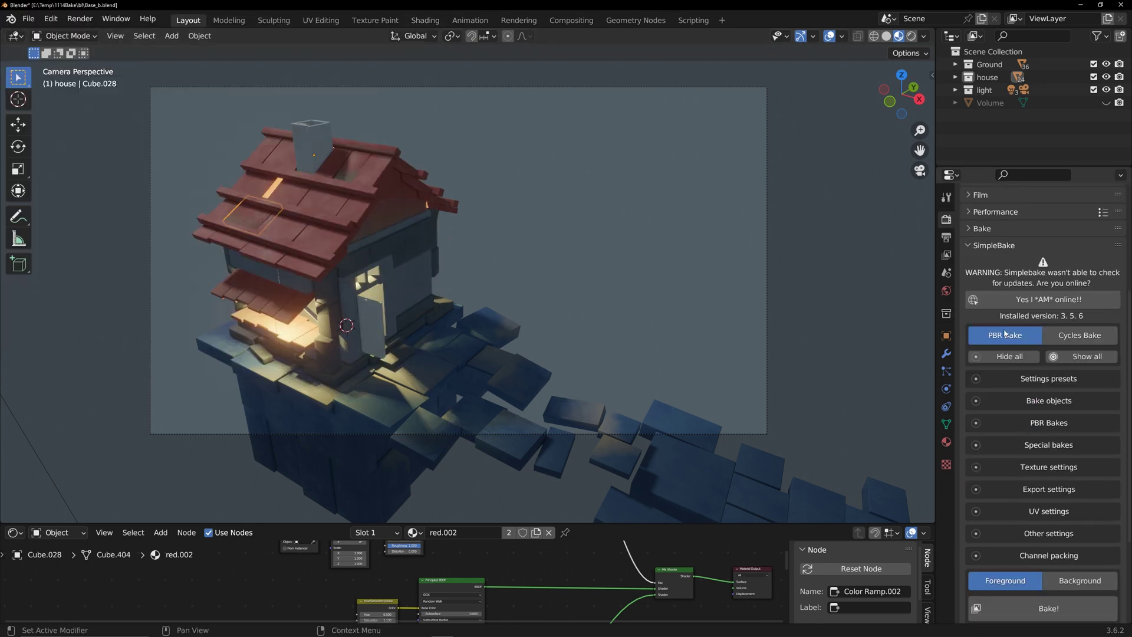
{"action": "left_click", "coordinate": [1061, 335]}
{"action": "left_click", "coordinate": [1015, 334]}
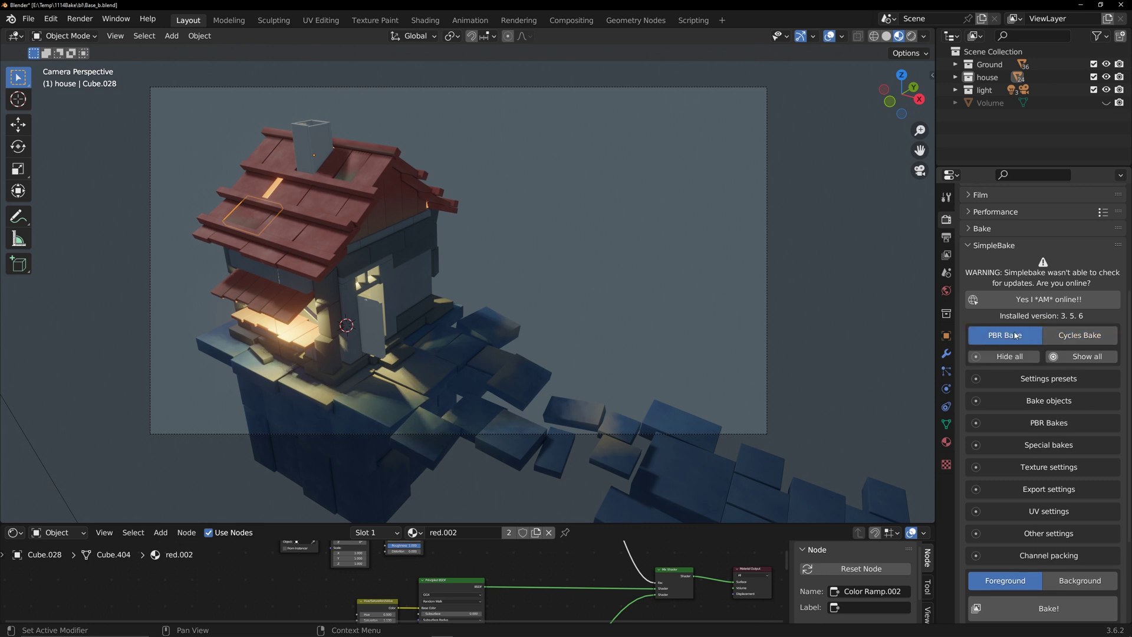
{"action": "left_click", "coordinate": [1040, 424]}
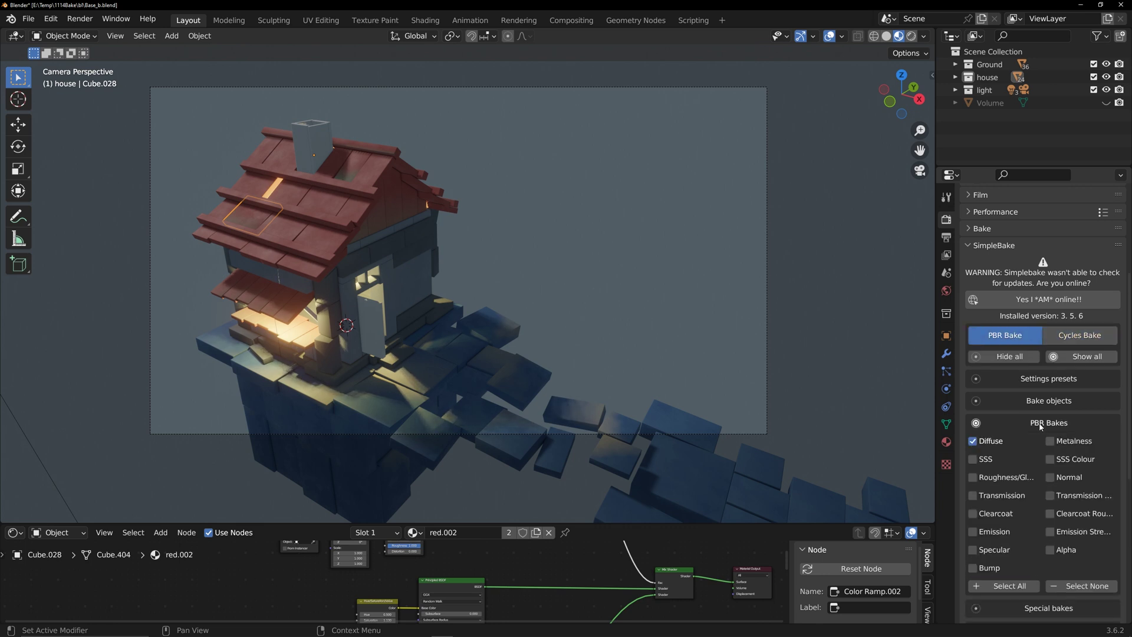
{"action": "left_click", "coordinate": [1040, 424]}
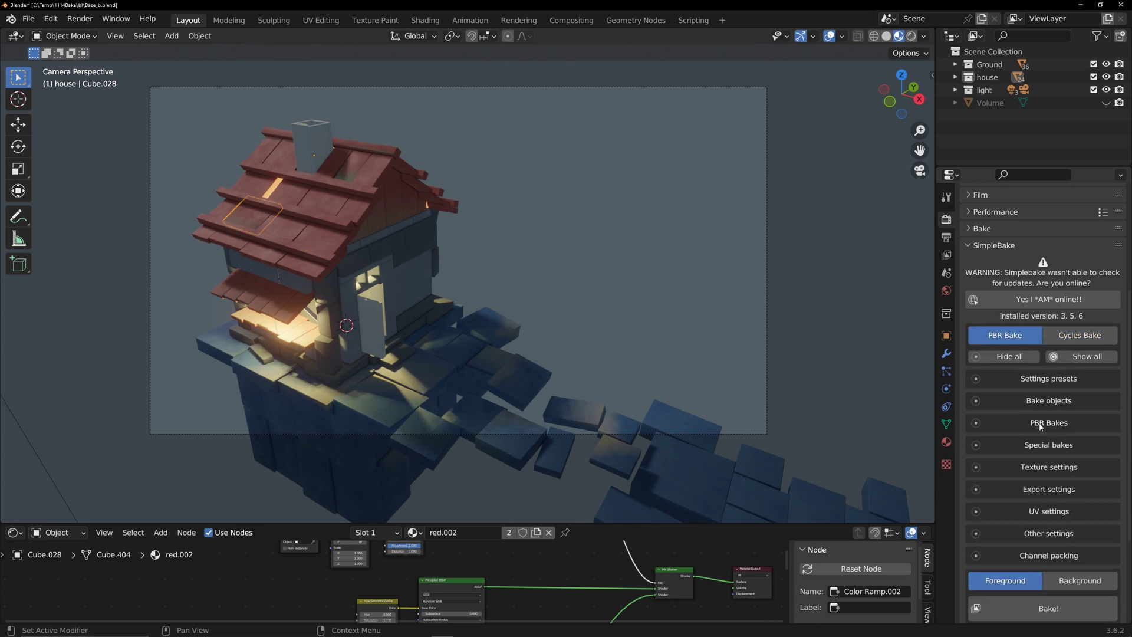
{"action": "left_click", "coordinate": [1047, 555]}
{"action": "scroll", "coordinate": [1026, 513], "scroll_direction": "down", "scroll_amount": 4}
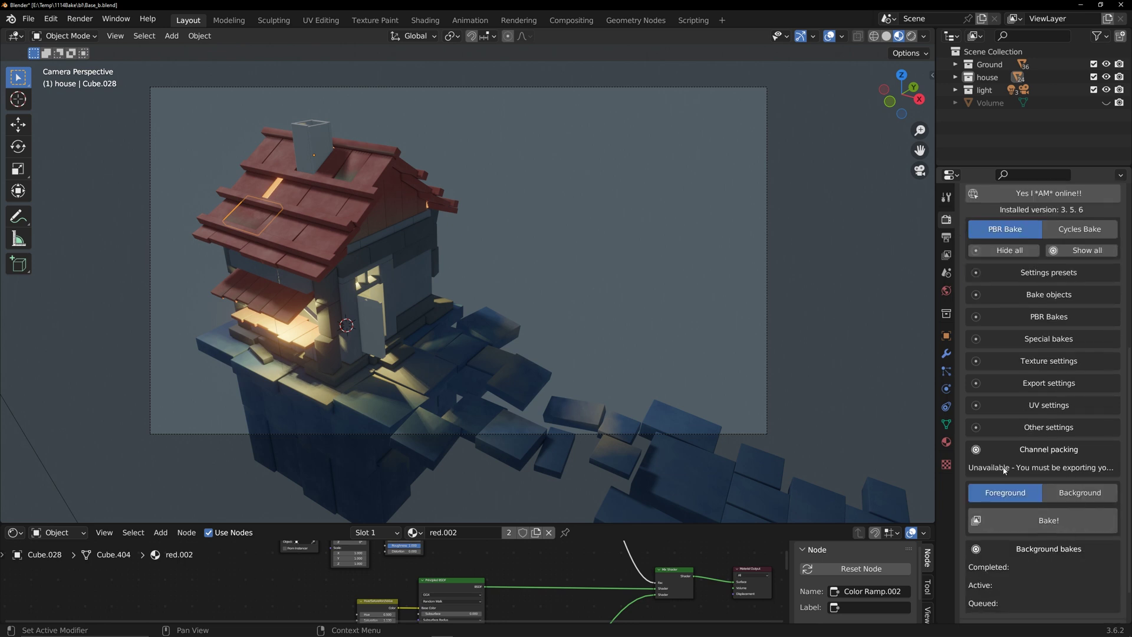
{"action": "left_click", "coordinate": [1045, 449]}
{"action": "scroll", "coordinate": [1061, 383], "scroll_direction": "up", "scroll_amount": 3}
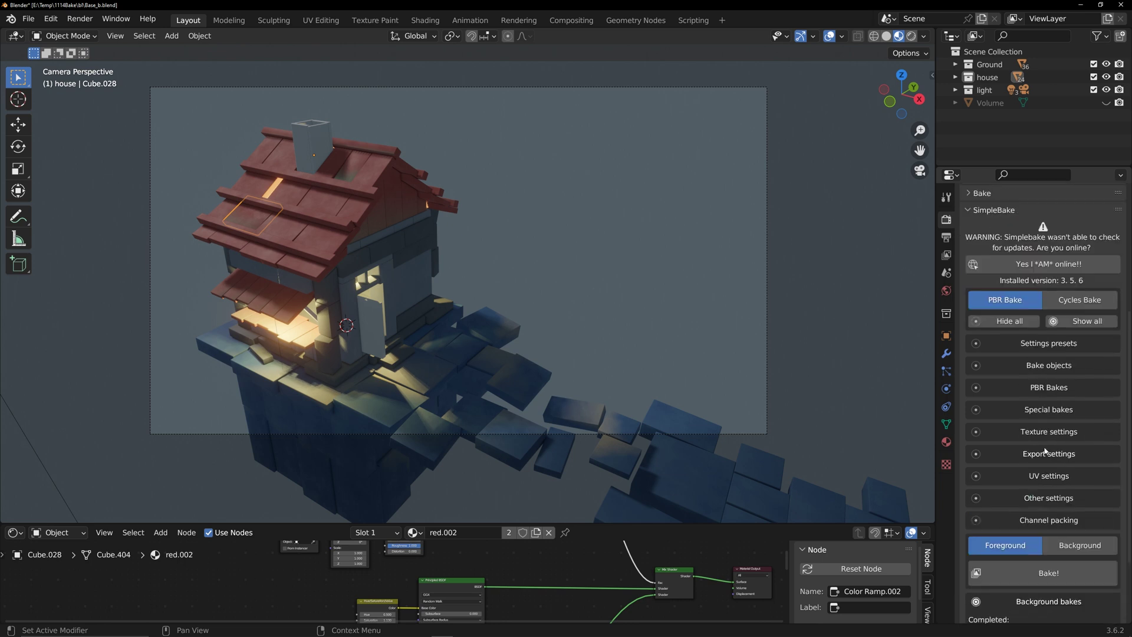
Set SimpleBake to Cycles Bake mode, look at the settings presets and expand the Bake objects section
{"action": "left_click", "coordinate": [1084, 302]}
{"action": "left_click", "coordinate": [1050, 344]}
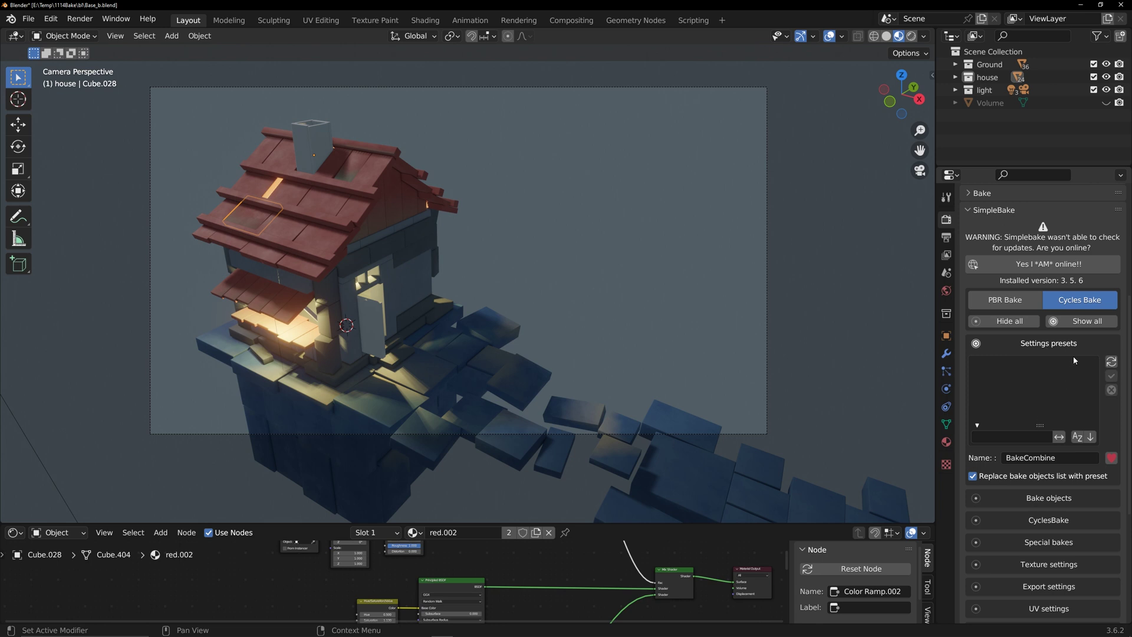
{"action": "left_click", "coordinate": [1038, 345]}
{"action": "left_click", "coordinate": [1052, 366]}
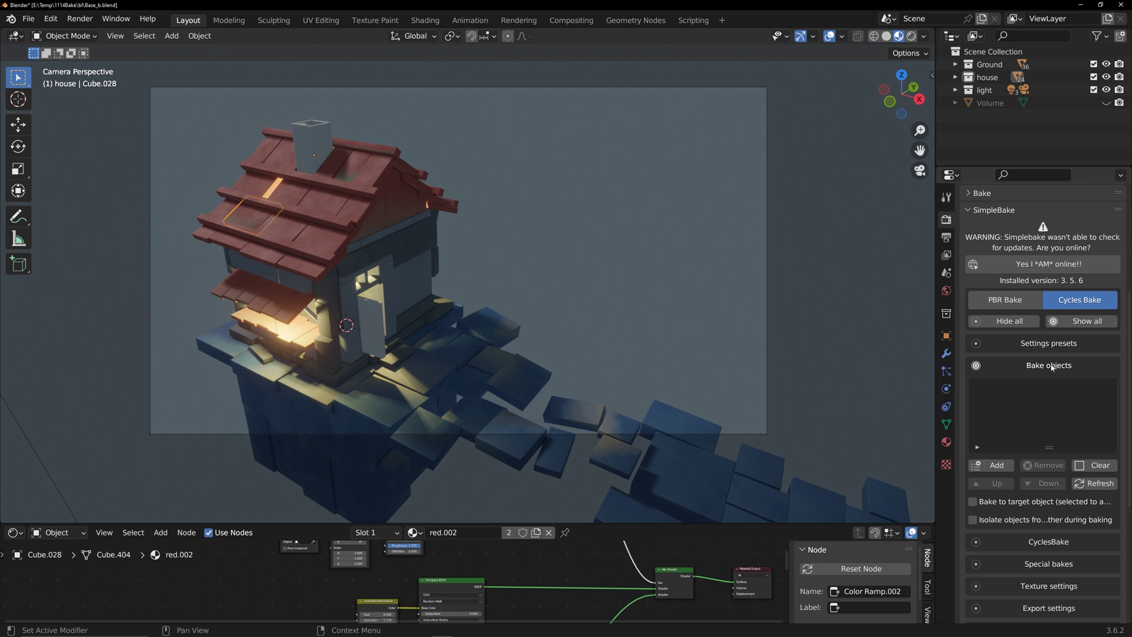
Select all objects in the house collection, from Cube.001 to Cube.141, and add them to SimpleBake's bake objects
{"action": "left_click", "coordinate": [955, 77]}
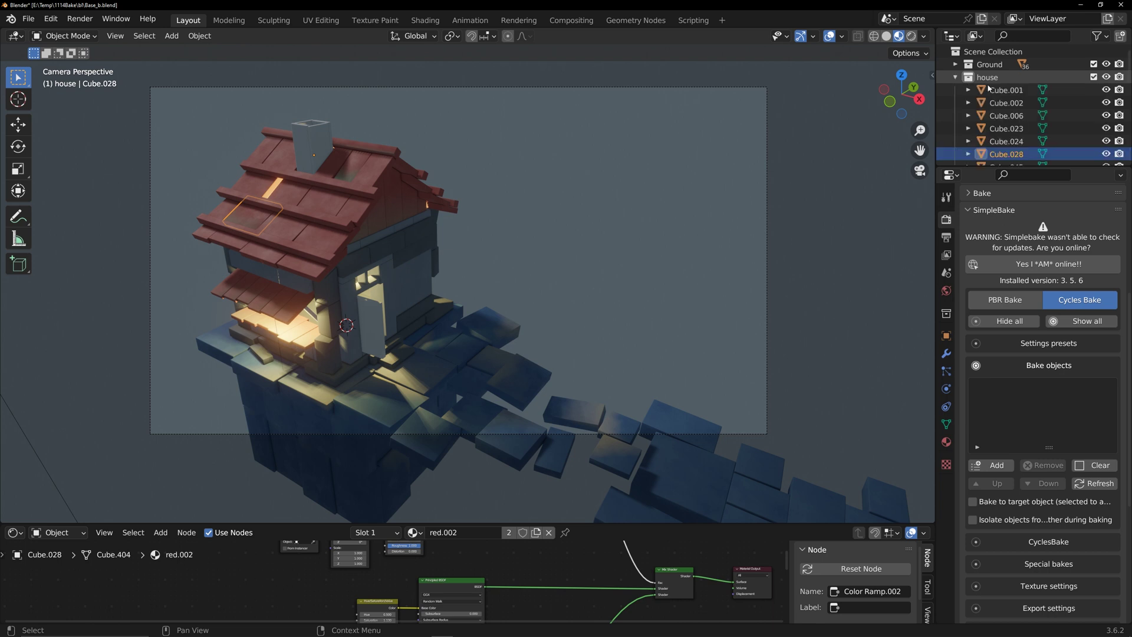
{"action": "left_click", "coordinate": [1000, 91]}
{"action": "scroll", "coordinate": [1015, 111], "scroll_direction": "down", "scroll_amount": 10}
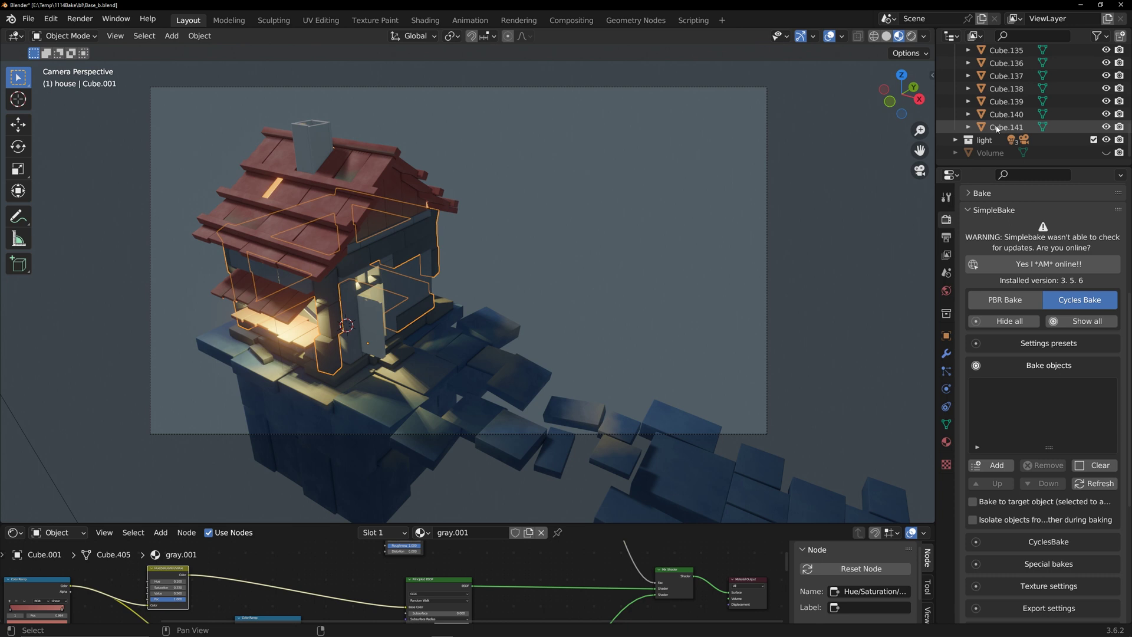
{"action": "left_click", "coordinate": [1006, 127], "text": "shift"}
{"action": "left_click", "coordinate": [995, 467]}
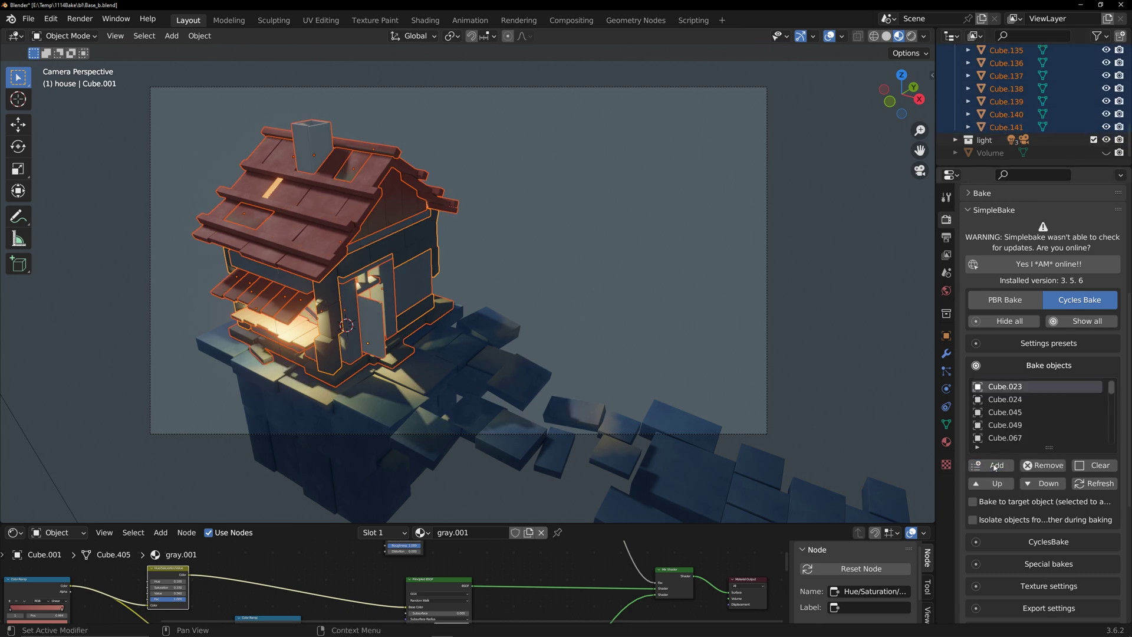
{"action": "left_click", "coordinate": [1061, 366]}
Examine the bake types offered for CyclesBake and the options under Special bakes, leaving the type on Combined
{"action": "left_click", "coordinate": [1049, 387]}
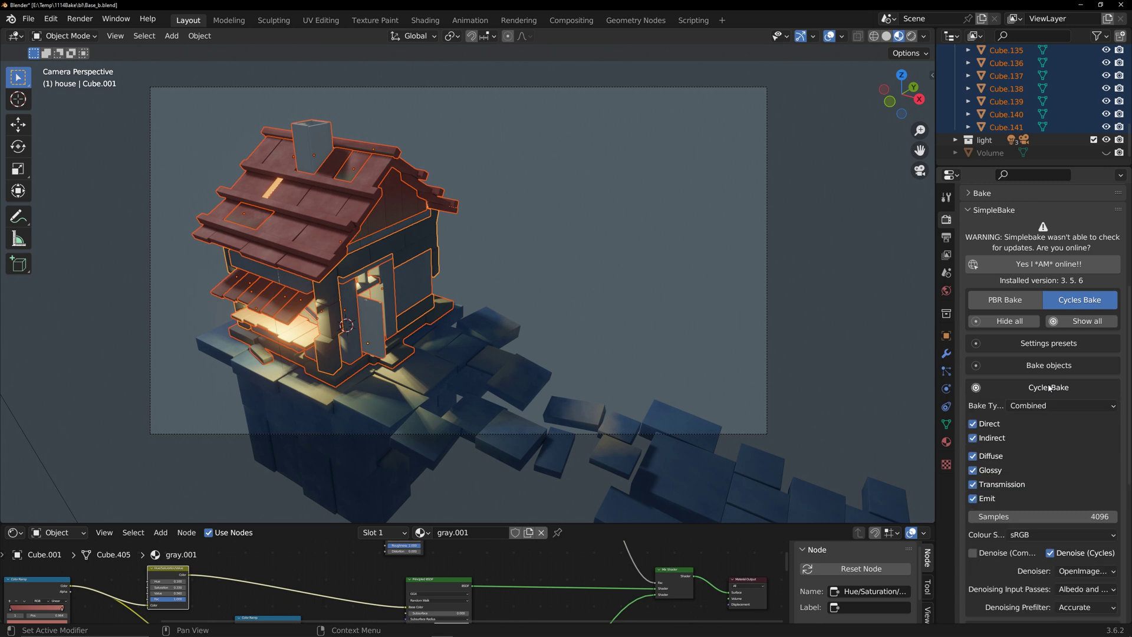
{"action": "left_click", "coordinate": [1083, 406]}
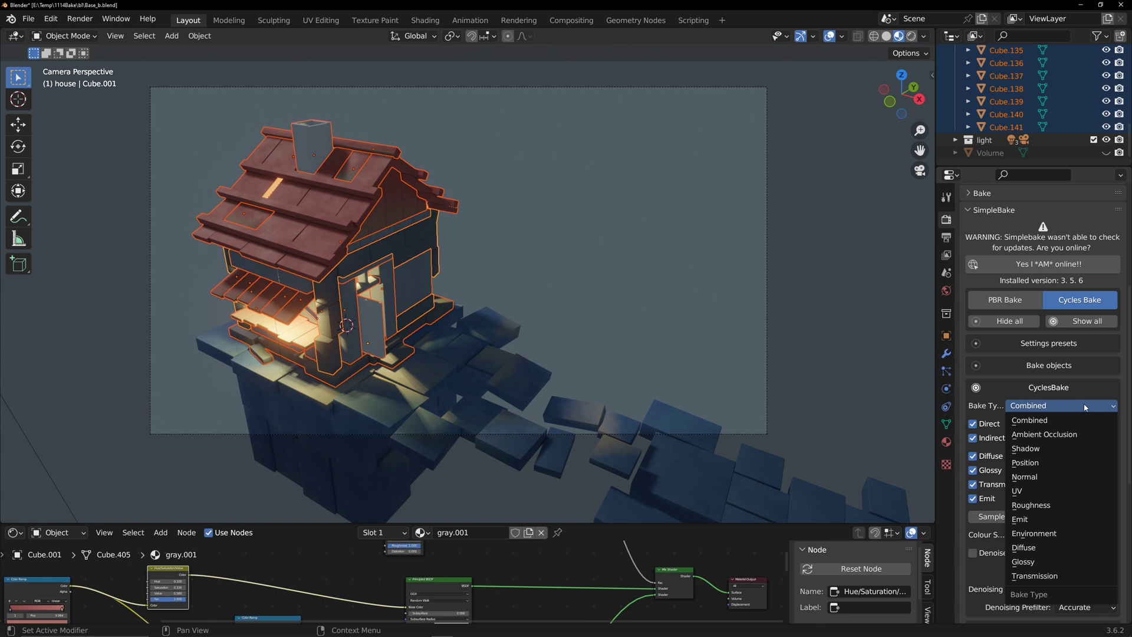
{"action": "left_click", "coordinate": [1092, 391]}
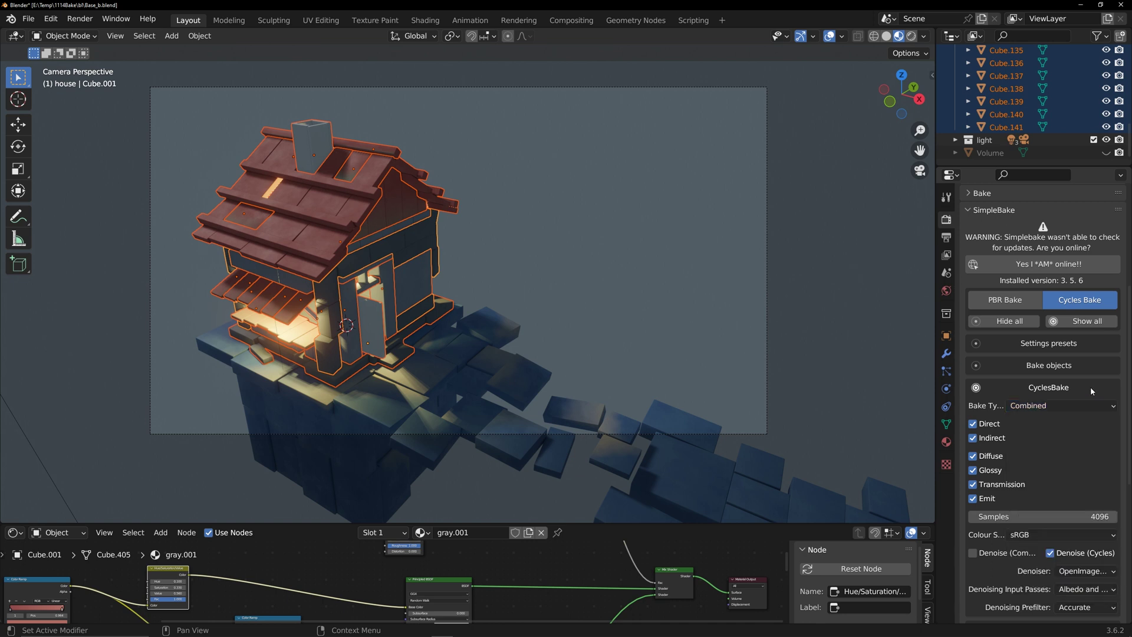
{"action": "left_click", "coordinate": [1061, 389]}
{"action": "left_click", "coordinate": [1061, 410]}
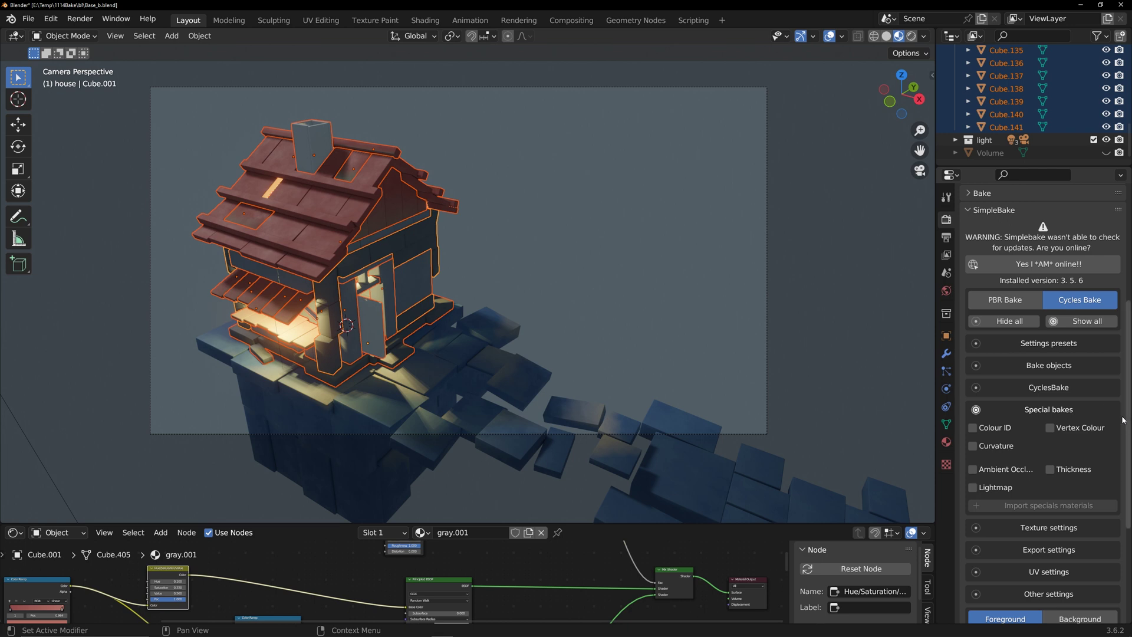
{"action": "left_click", "coordinate": [1110, 415]}
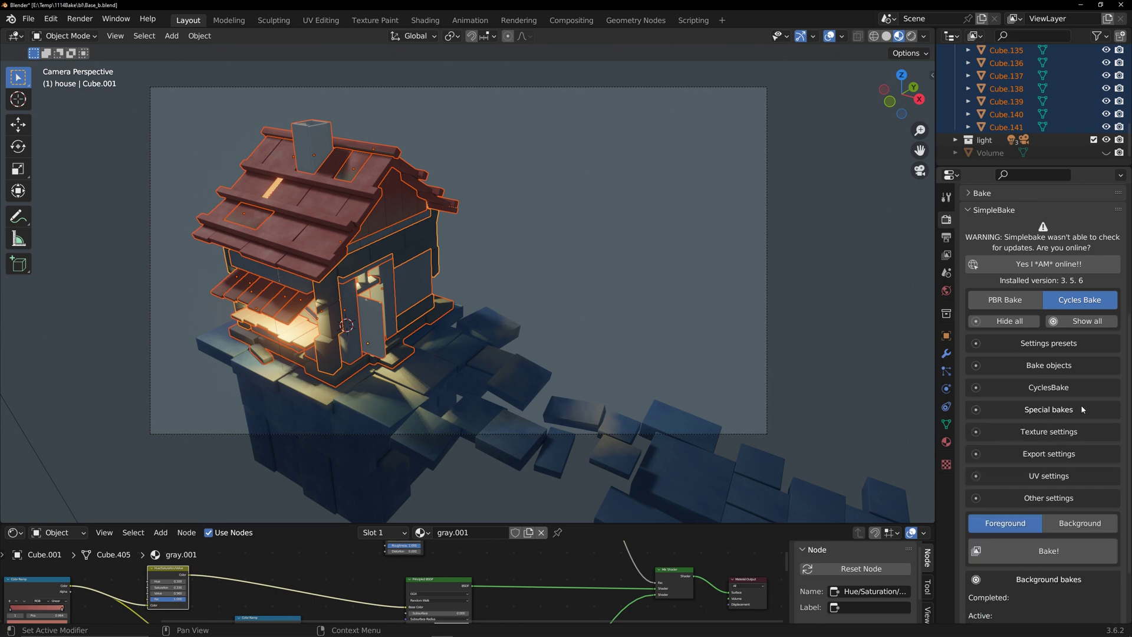
Expand the Texture settings and try raising the bake size by 1k, returning it to 1024
{"action": "left_click", "coordinate": [1111, 432]}
{"action": "scroll", "coordinate": [1122, 435], "scroll_direction": "down", "scroll_amount": 2}
{"action": "scroll", "coordinate": [1122, 435], "scroll_direction": "down", "scroll_amount": 2}
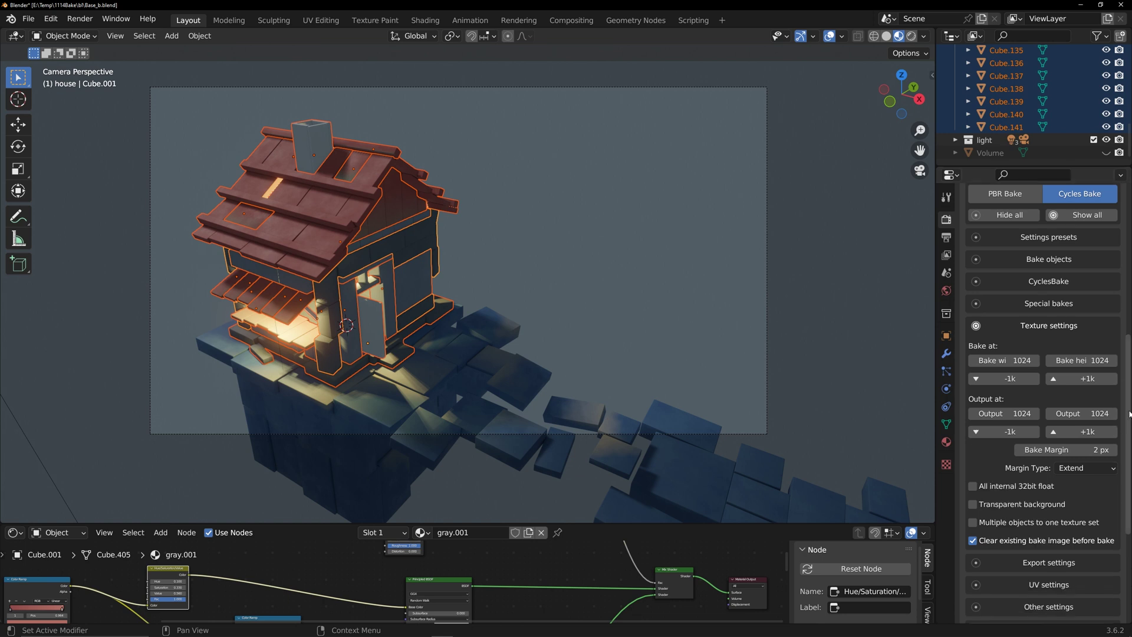
{"action": "left_click", "coordinate": [1081, 378]}
{"action": "left_click", "coordinate": [1022, 380]}
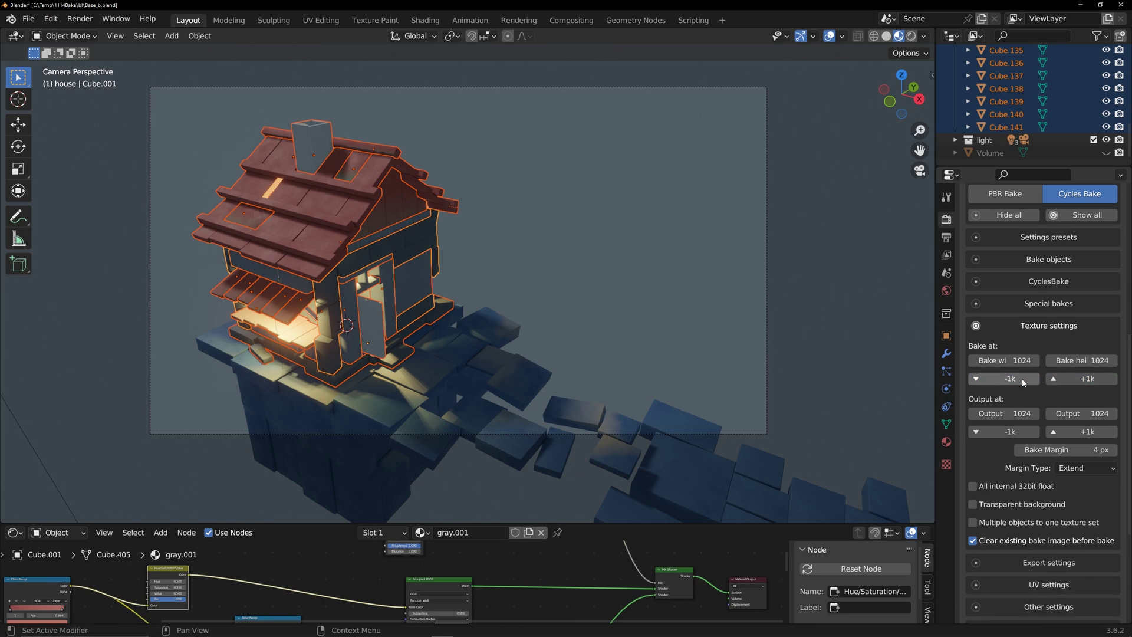
Set the bake margin to 2 px and the margin type to Extend
{"action": "scroll", "coordinate": [1125, 420], "scroll_direction": "down", "scroll_amount": 2}
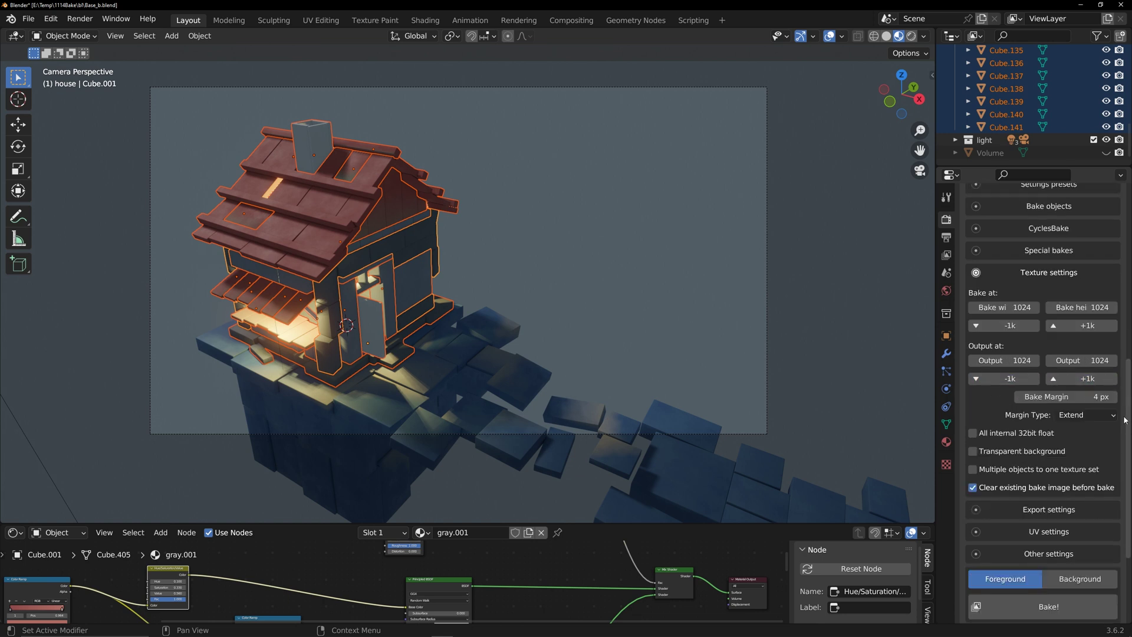
{"action": "left_click", "coordinate": [1094, 397]}
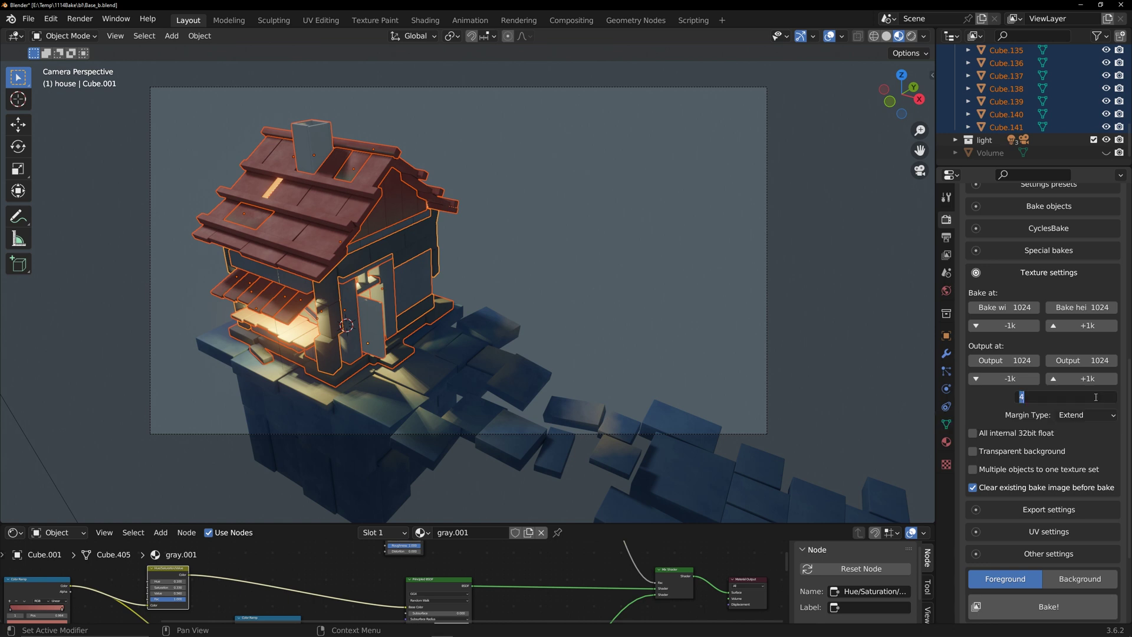
{"action": "type", "text": "2"}
{"action": "key", "text": "Return"}
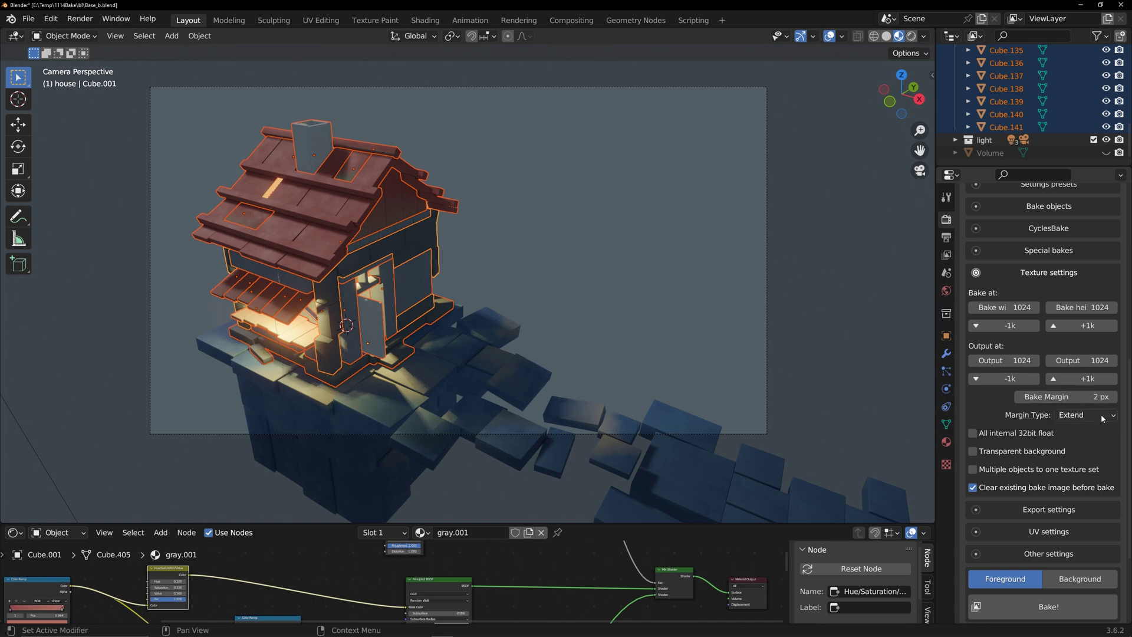
{"action": "left_click", "coordinate": [1102, 416]}
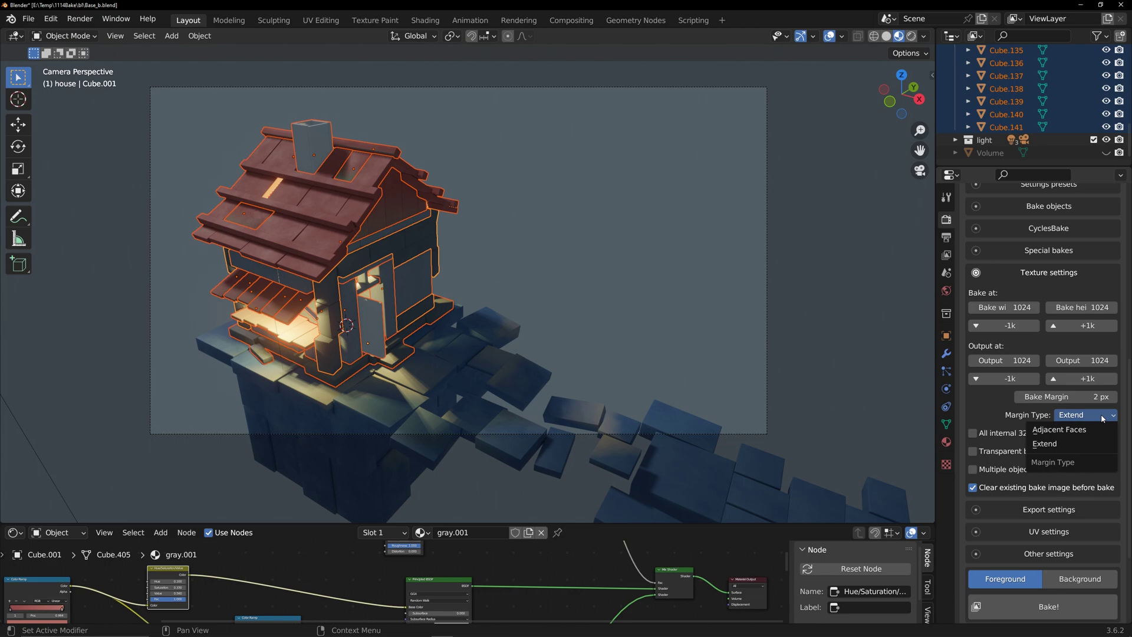
{"action": "left_click", "coordinate": [1072, 447]}
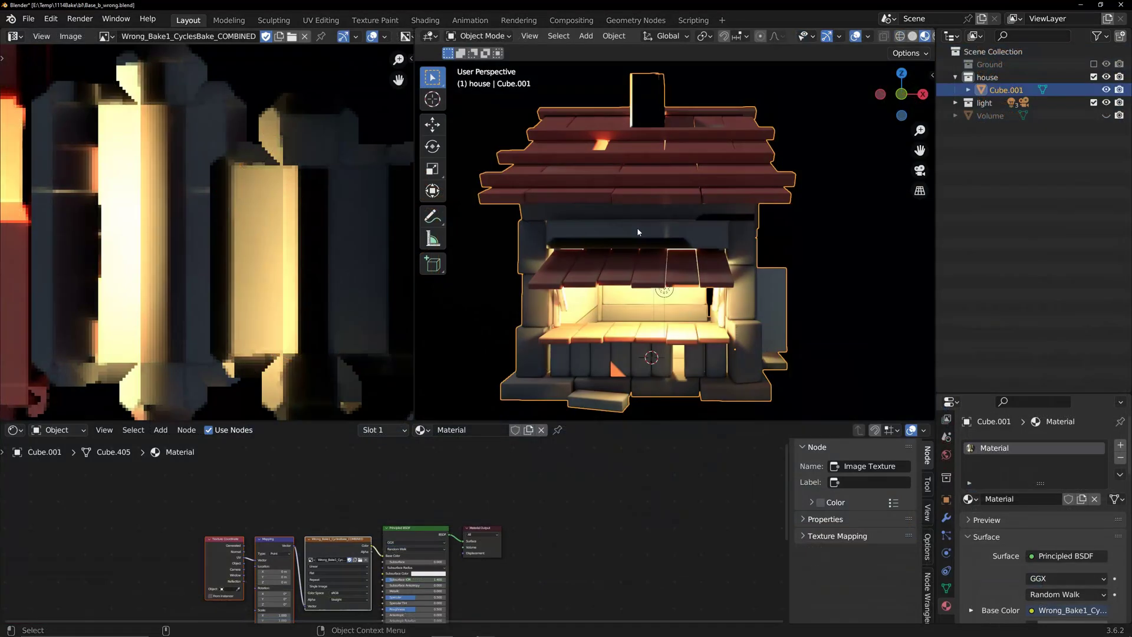
In the Base_b_wrong.blend example, compare the front wall face's UV layout with the baked texture by toggling Edit Mode
{"action": "key", "text": "Tab"}
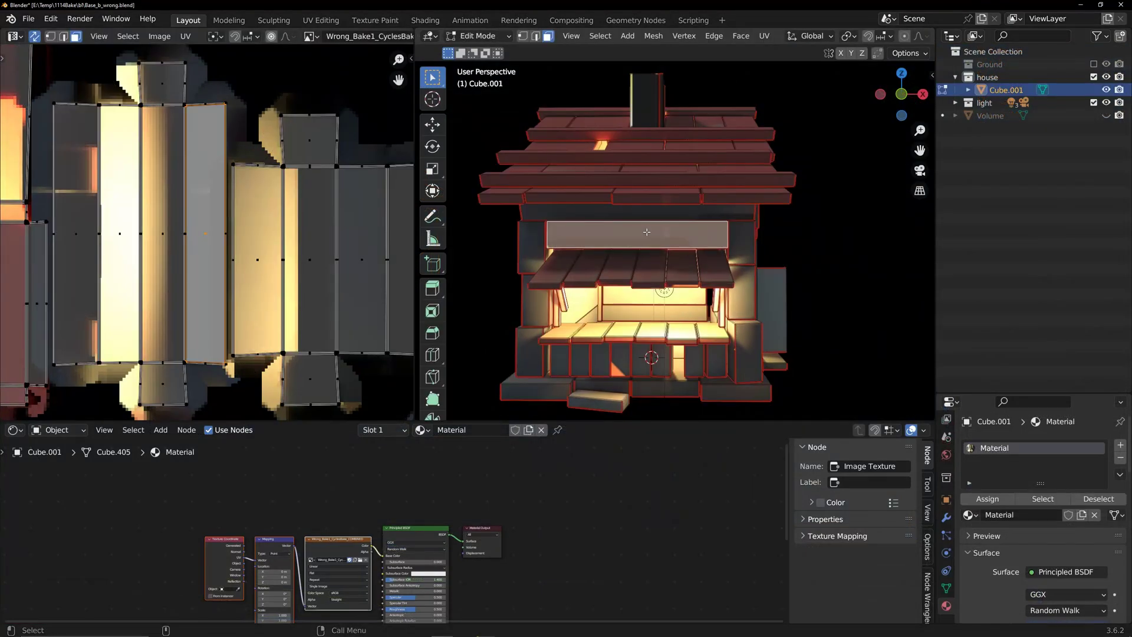
{"action": "key", "text": "Tab"}
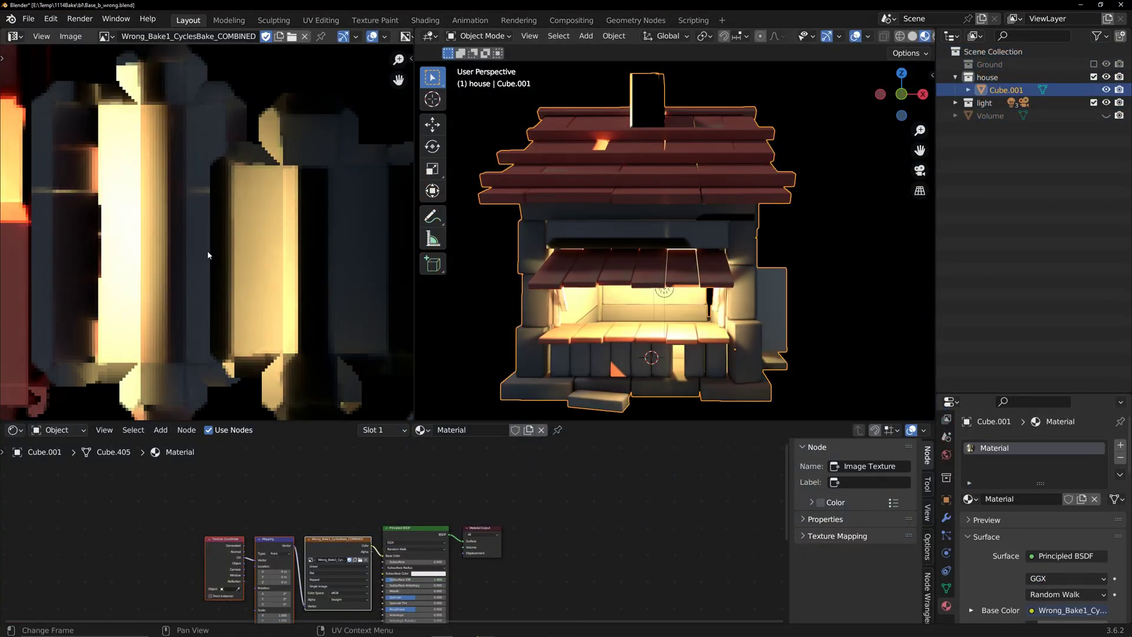
{"action": "key", "text": "Tab"}
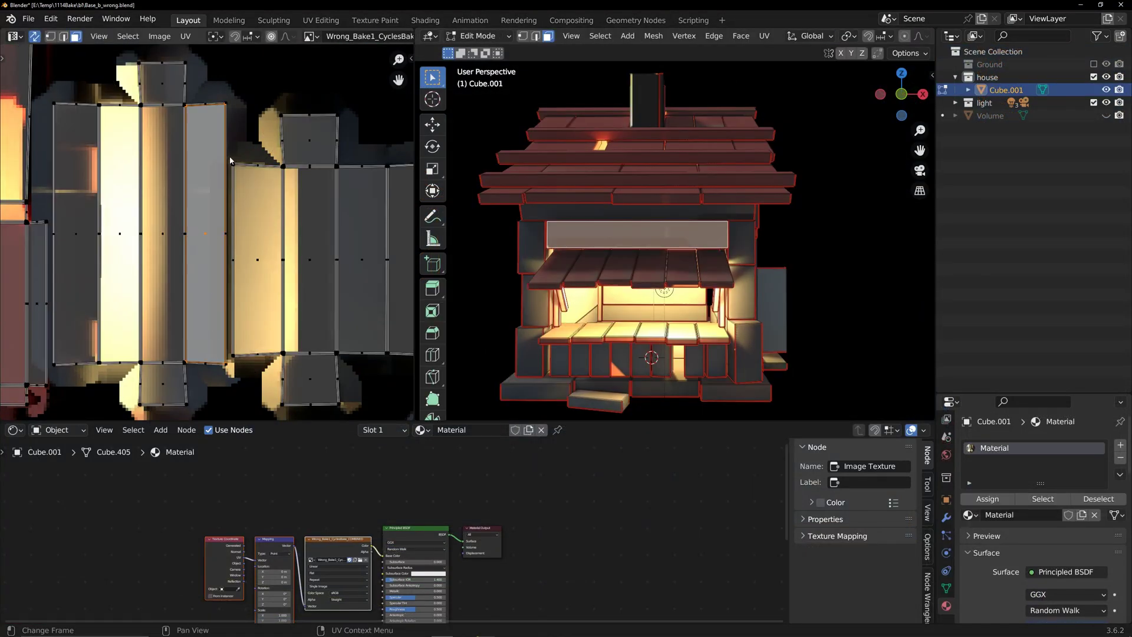
{"action": "key", "text": "Tab"}
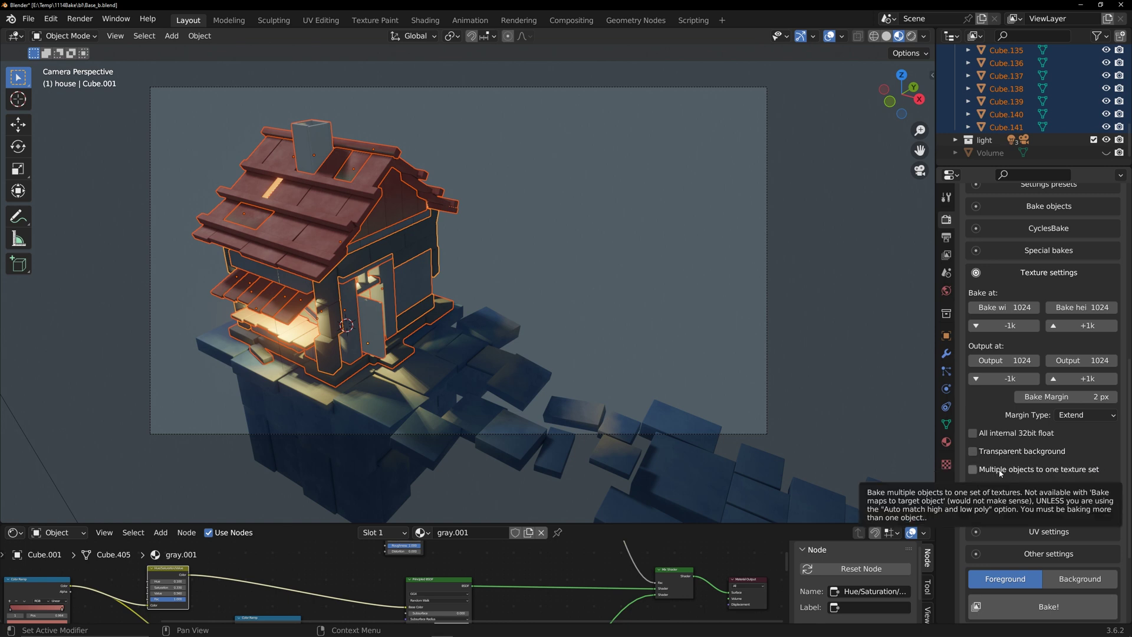
Enable baking multiple objects to one texture set, widen the settings area and name the texture set house
{"action": "left_click", "coordinate": [973, 470]}
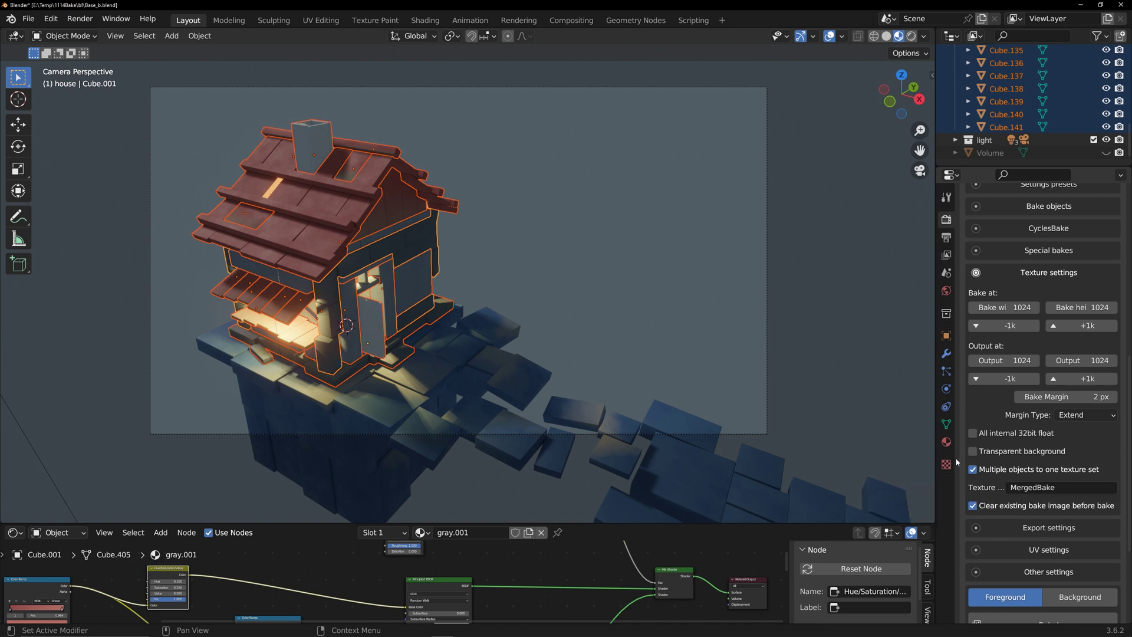
{"action": "left_click_drag", "start_coordinate": [936, 452], "coordinate": [869, 452]}
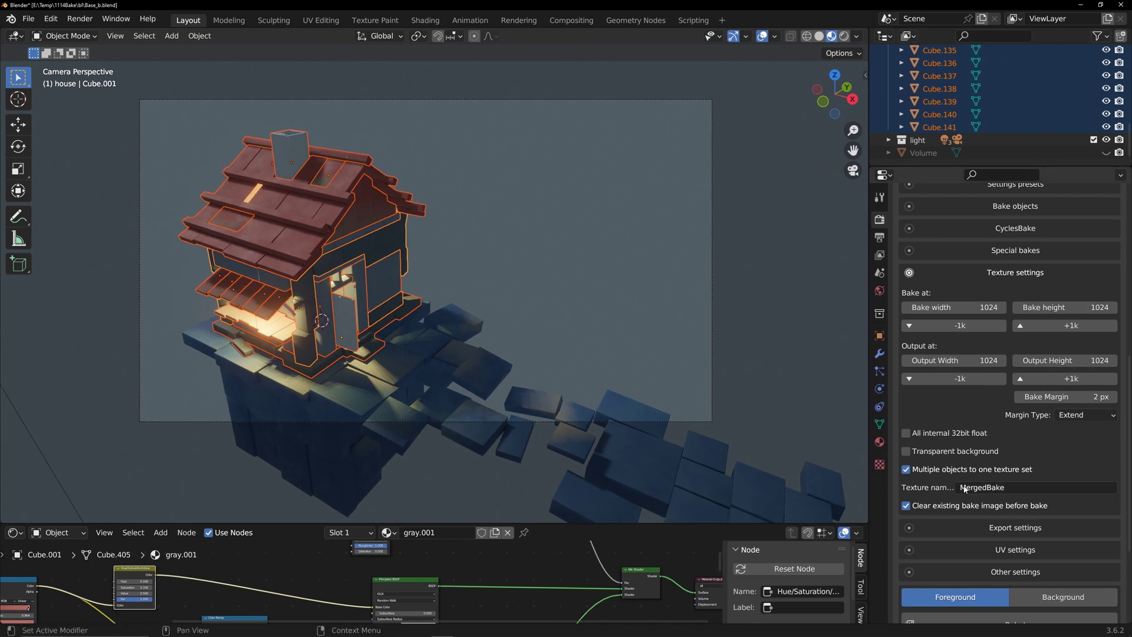
{"action": "left_click", "coordinate": [1005, 488]}
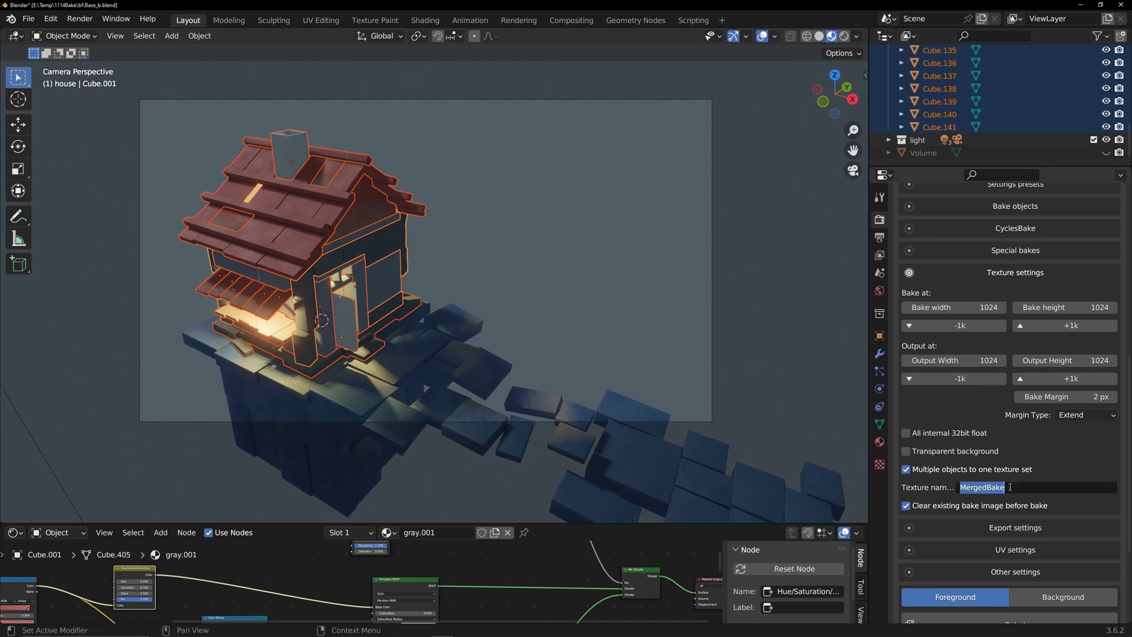
{"action": "type", "text": "house"}
{"action": "key", "text": "Return"}
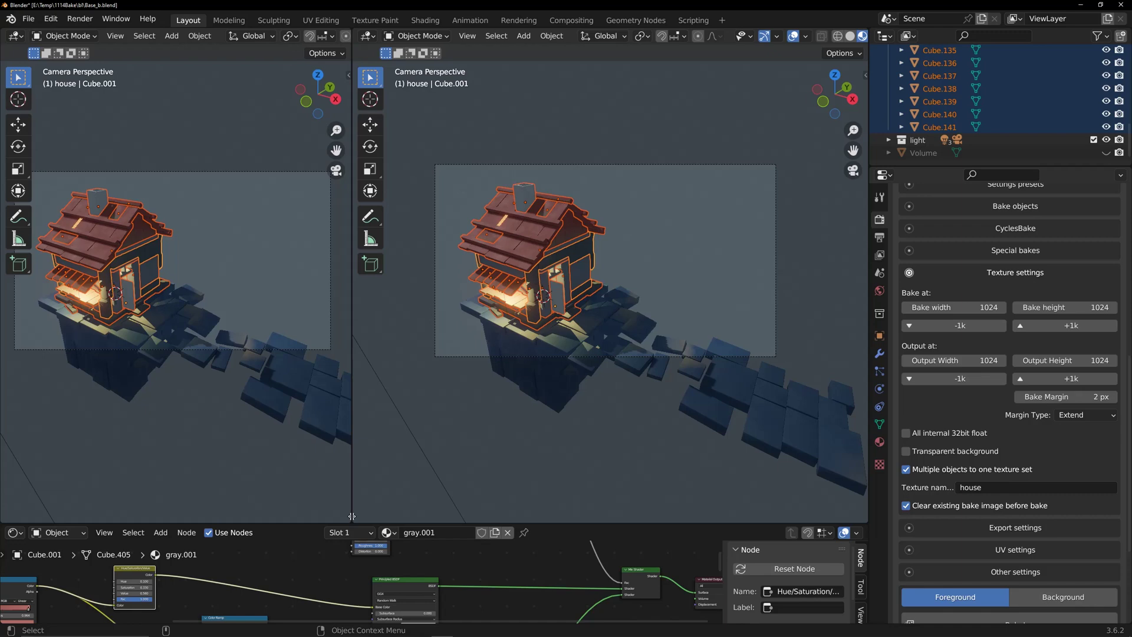
Show the UV Editor beside the 3D view, unwrap all selected house objects together and return to Object Mode
{"action": "left_click", "coordinate": [15, 36]}
{"action": "left_click", "coordinate": [110, 101]}
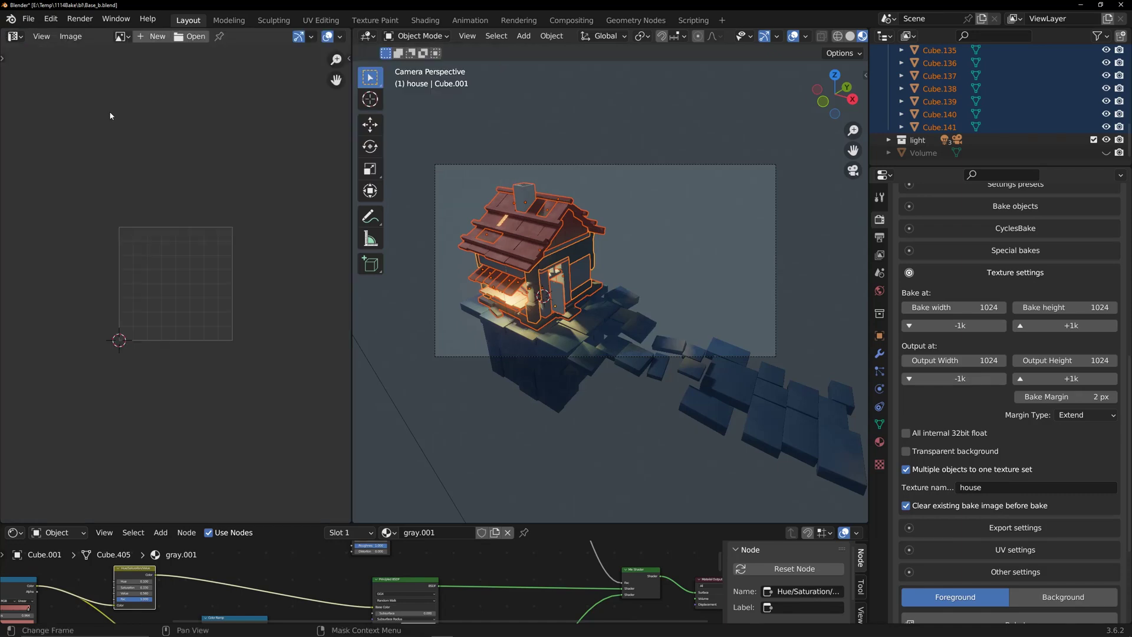
{"action": "key", "text": "Tab"}
{"action": "scroll", "coordinate": [120, 341], "scroll_direction": "up", "scroll_amount": 4}
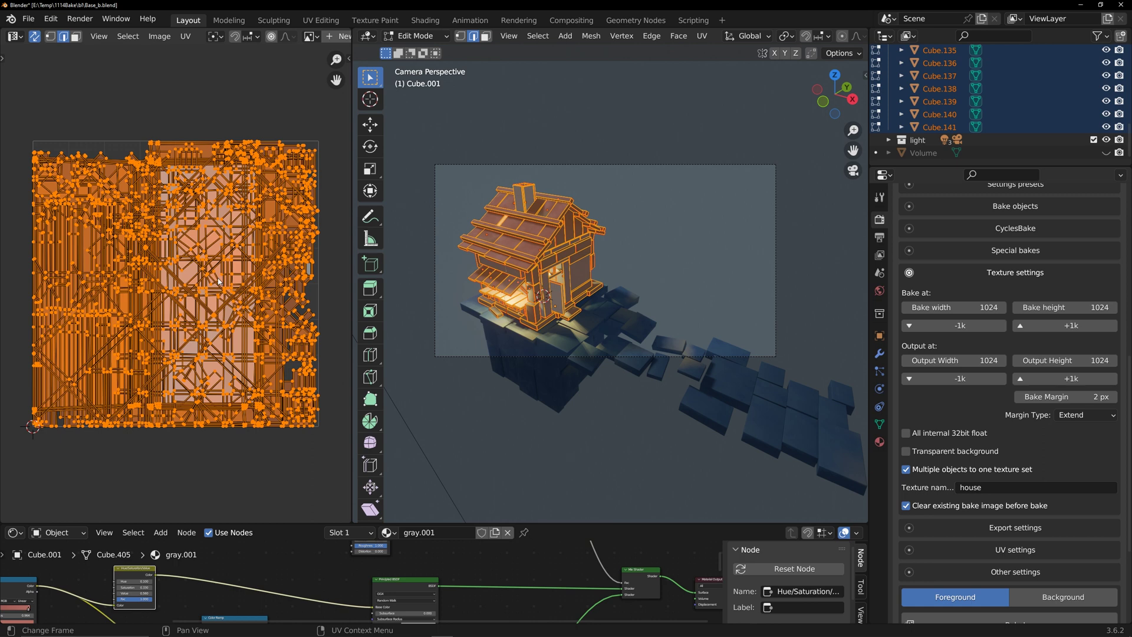
{"action": "key", "text": "u"}
{"action": "left_click", "coordinate": [234, 200]}
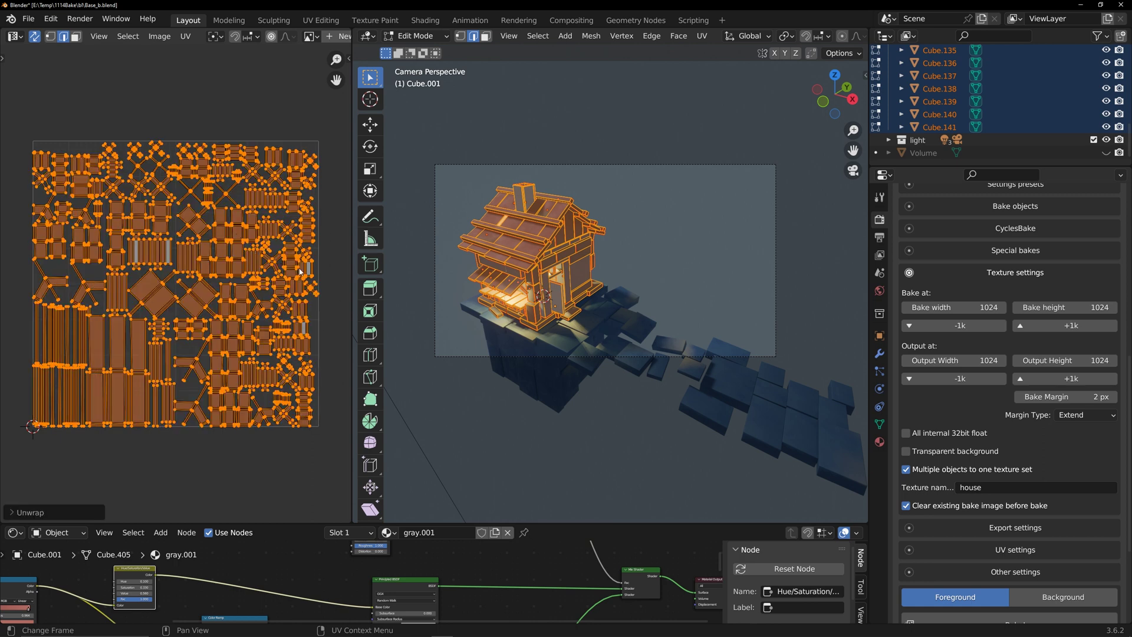
{"action": "key", "text": "Tab"}
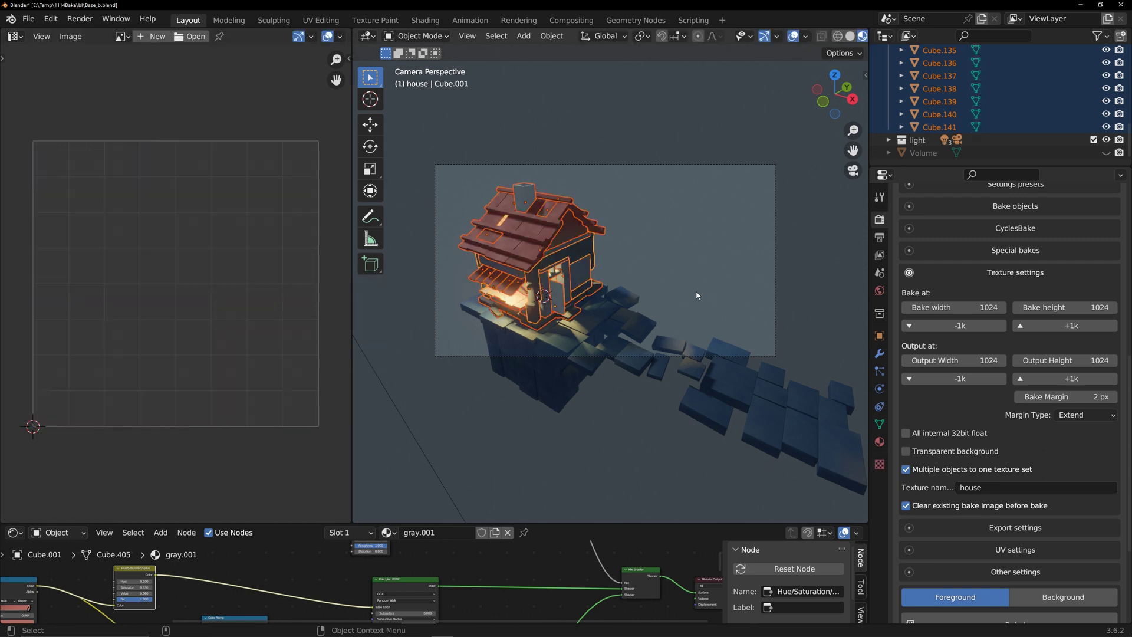
Collapse the Texture settings, expand the Export settings and enable exporting the bakes
{"action": "scroll", "coordinate": [1049, 378], "scroll_direction": "up", "scroll_amount": 3}
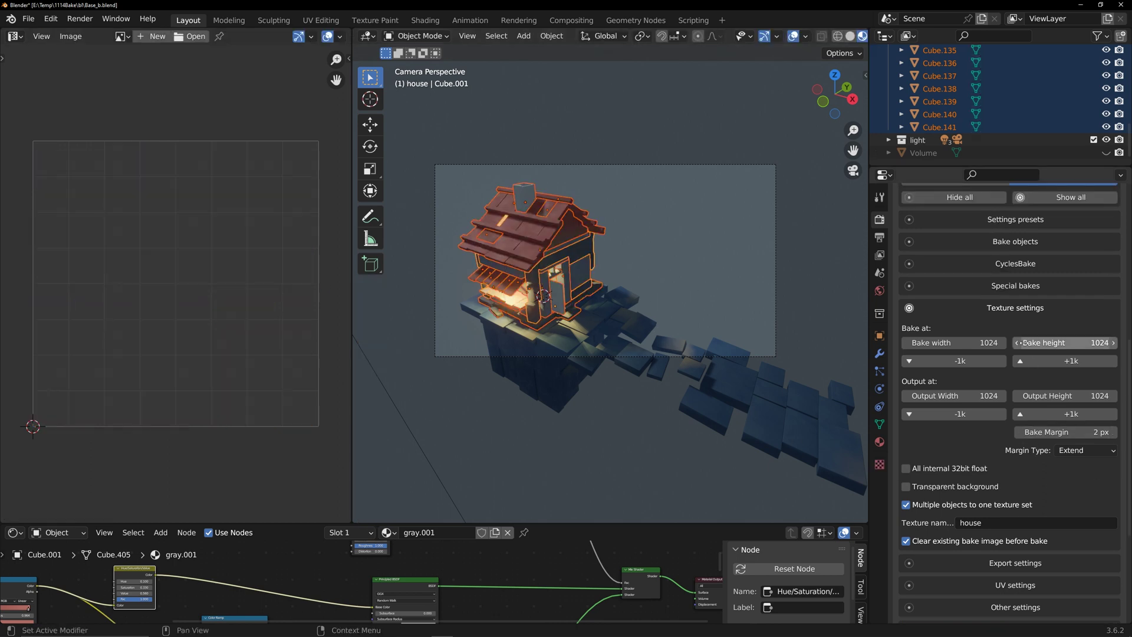
{"action": "left_click", "coordinate": [1008, 321]}
{"action": "left_click", "coordinate": [1019, 378]}
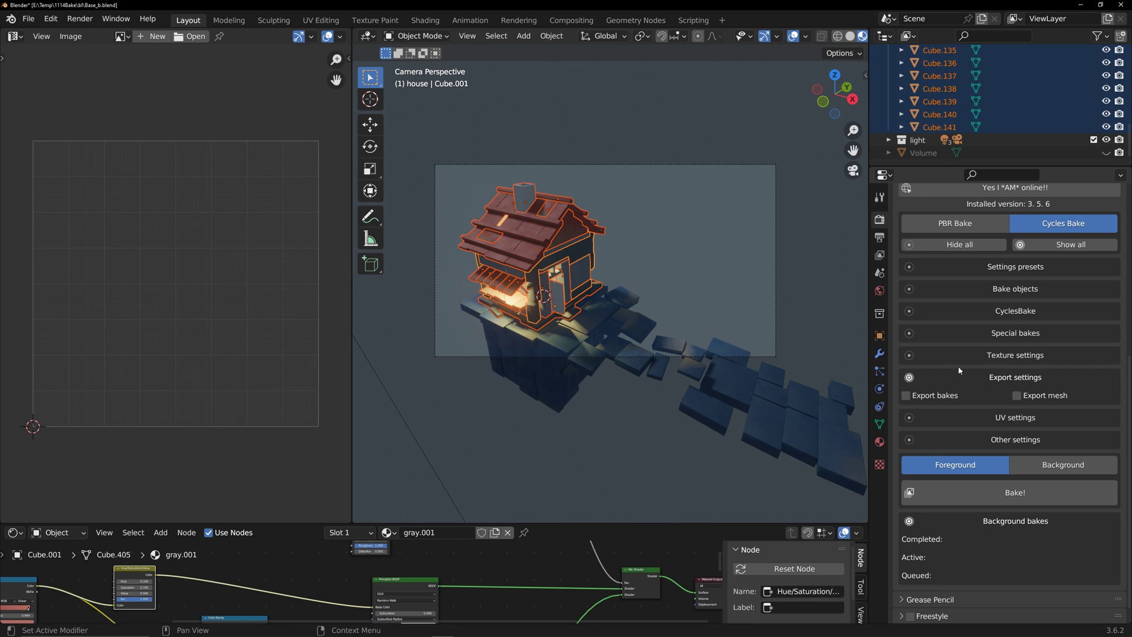
{"action": "left_click", "coordinate": [927, 396]}
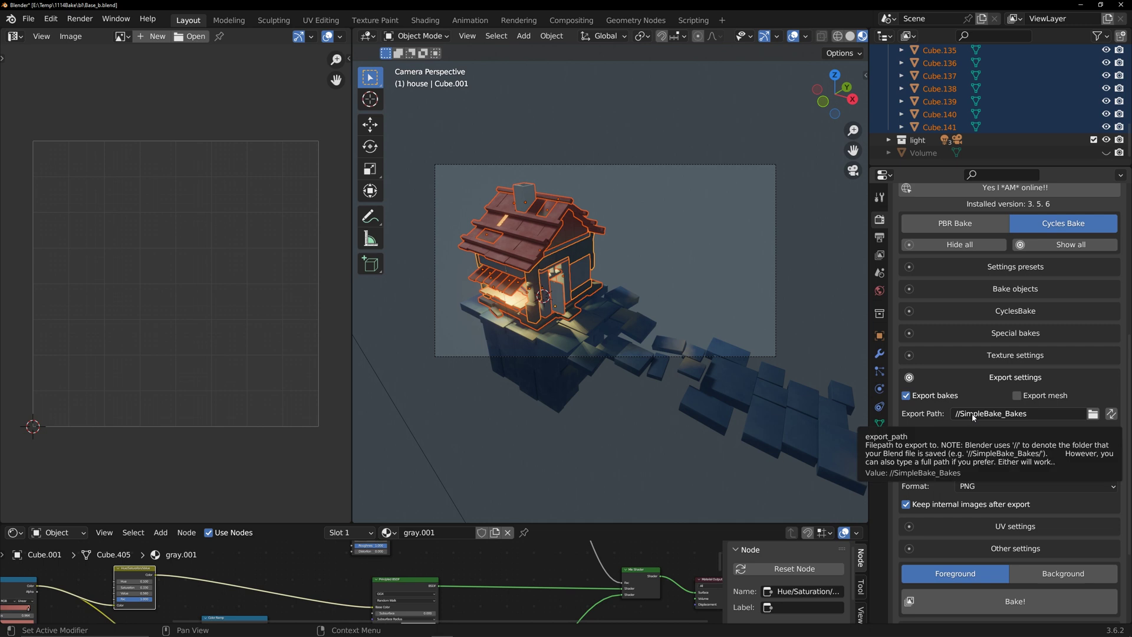
Try the mesh export option with the GLTF export format, and turn mesh export back off
{"action": "left_click", "coordinate": [1016, 396]}
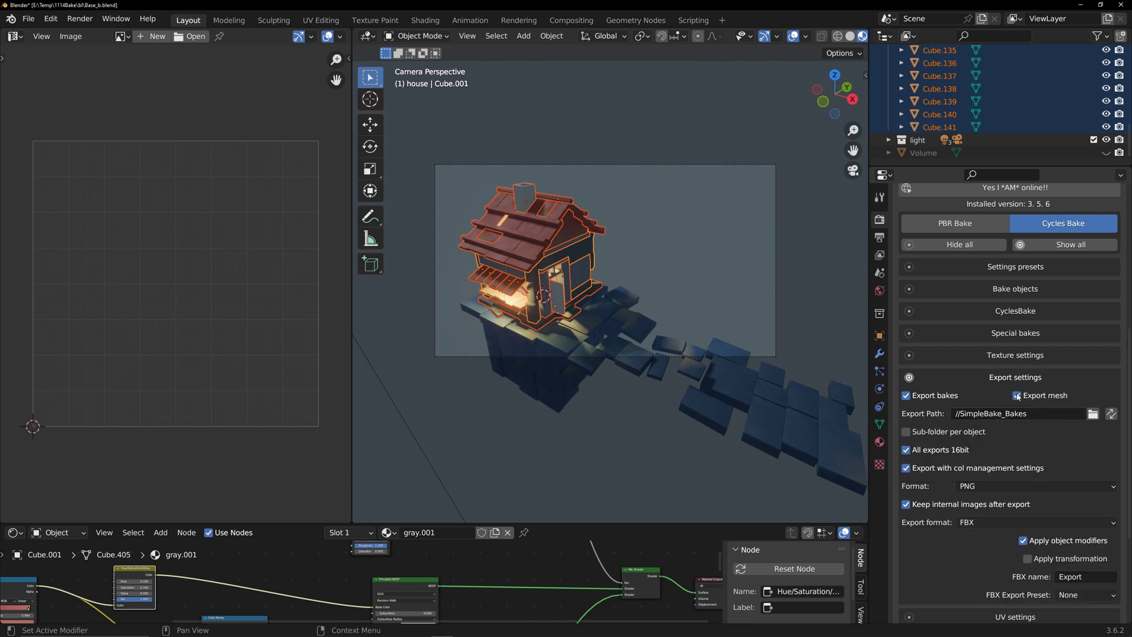
{"action": "scroll", "coordinate": [1045, 483], "scroll_direction": "down", "scroll_amount": 3}
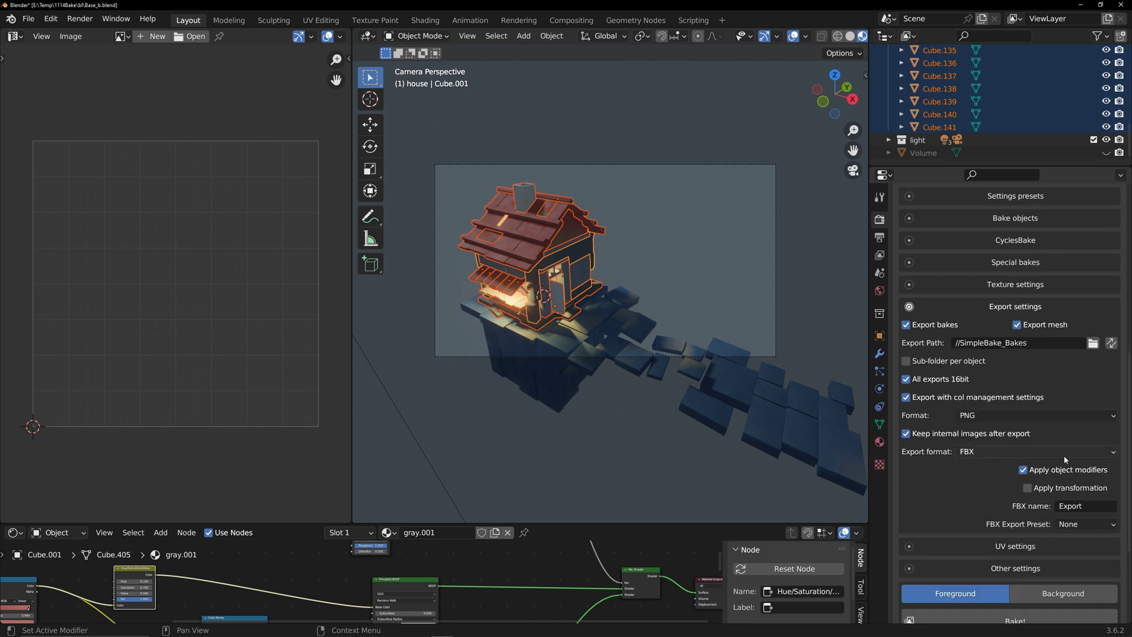
{"action": "left_click", "coordinate": [1014, 451]}
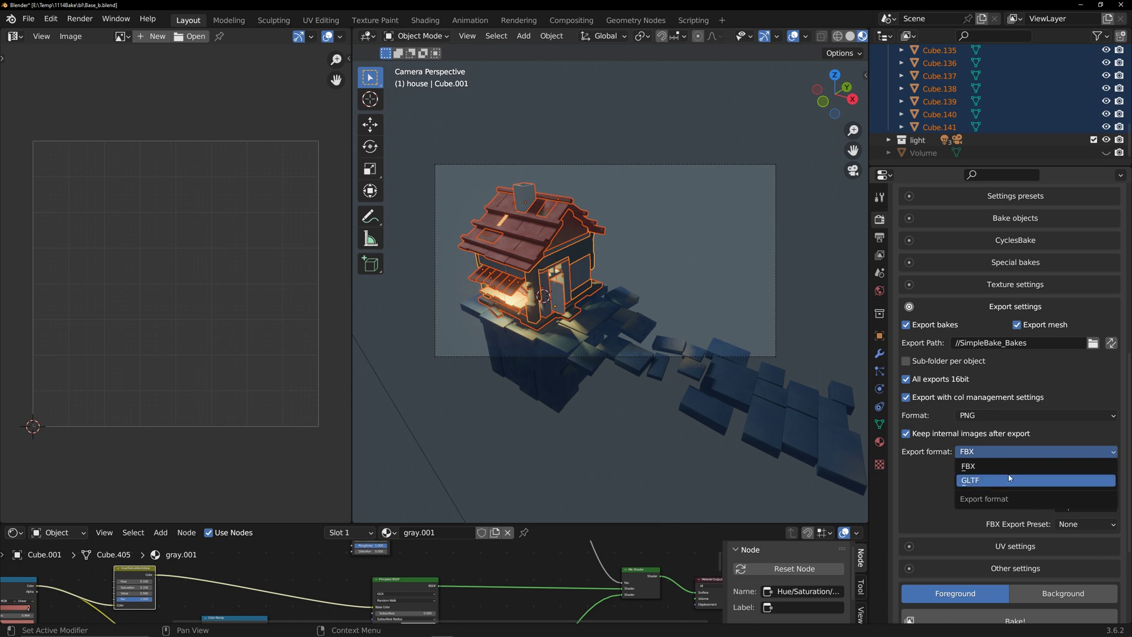
{"action": "left_click", "coordinate": [1009, 479]}
{"action": "left_click", "coordinate": [1016, 324]}
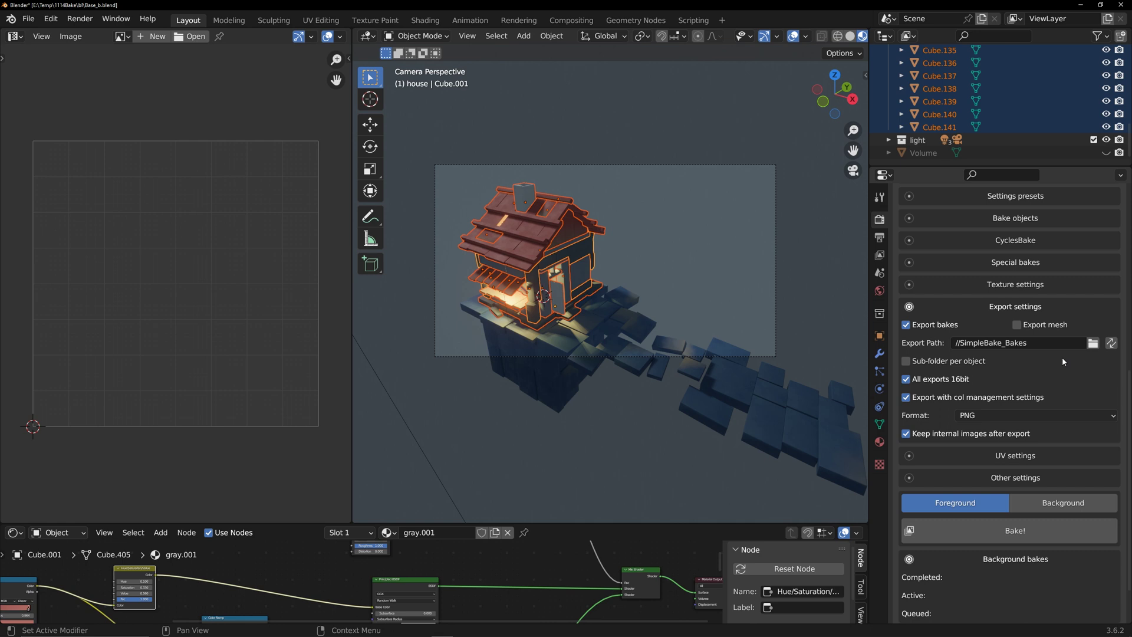
Review the export format choices, collapse the Export settings, and look through the UV settings before collapsing them too
{"action": "left_click", "coordinate": [1084, 415]}
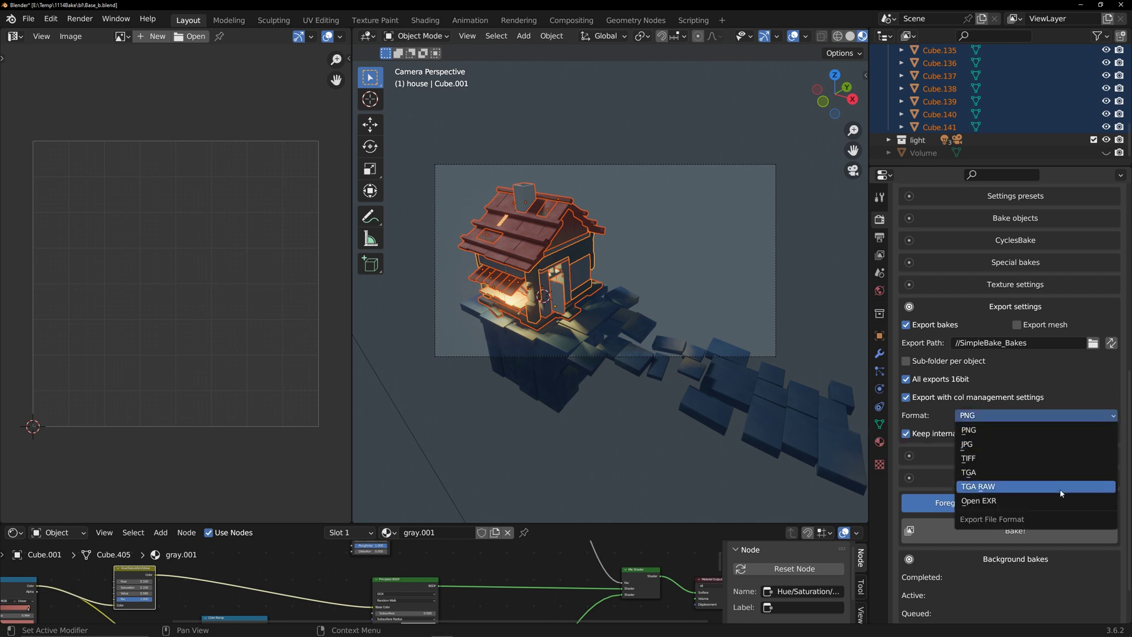
{"action": "left_click", "coordinate": [1028, 308]}
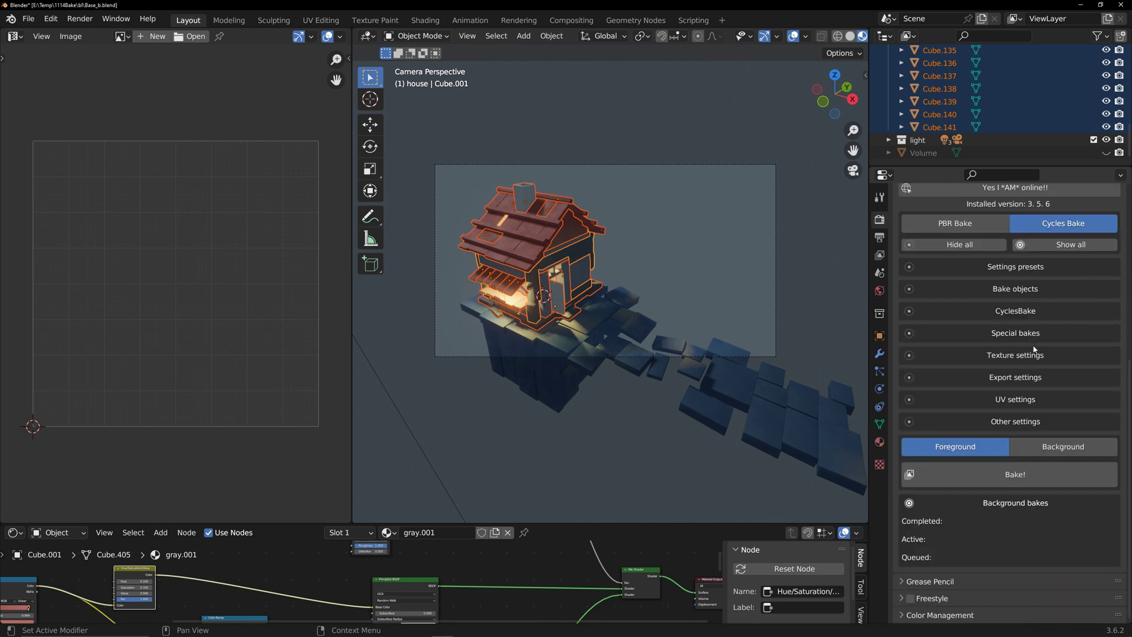
{"action": "left_click", "coordinate": [1071, 400]}
{"action": "scroll", "coordinate": [1024, 404], "scroll_direction": "down", "scroll_amount": 2}
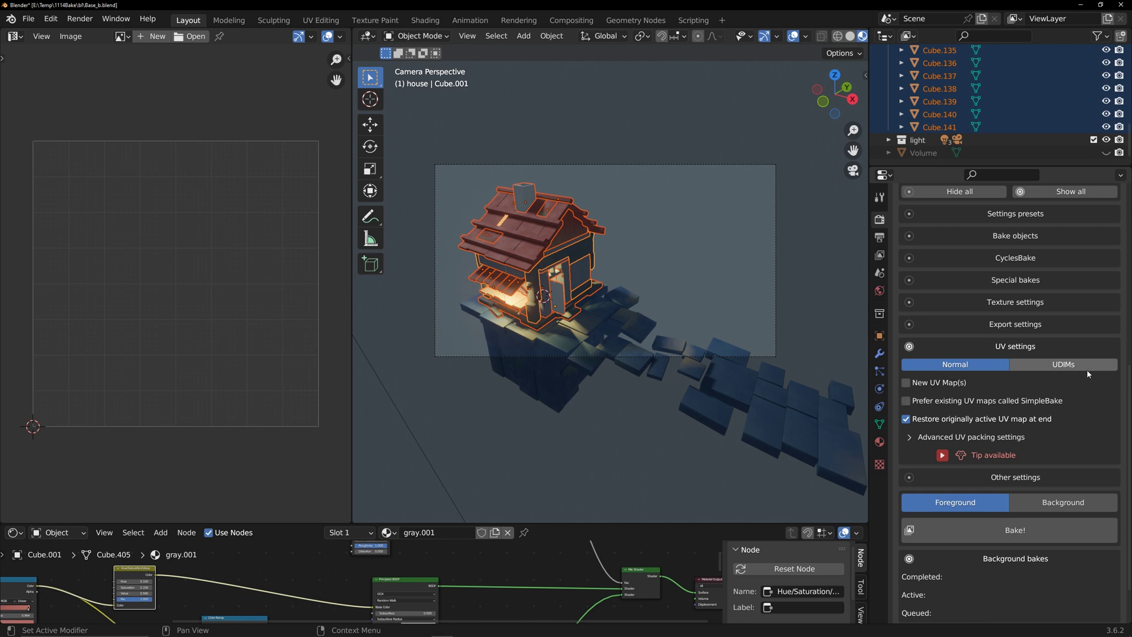
{"action": "left_click", "coordinate": [1026, 346]}
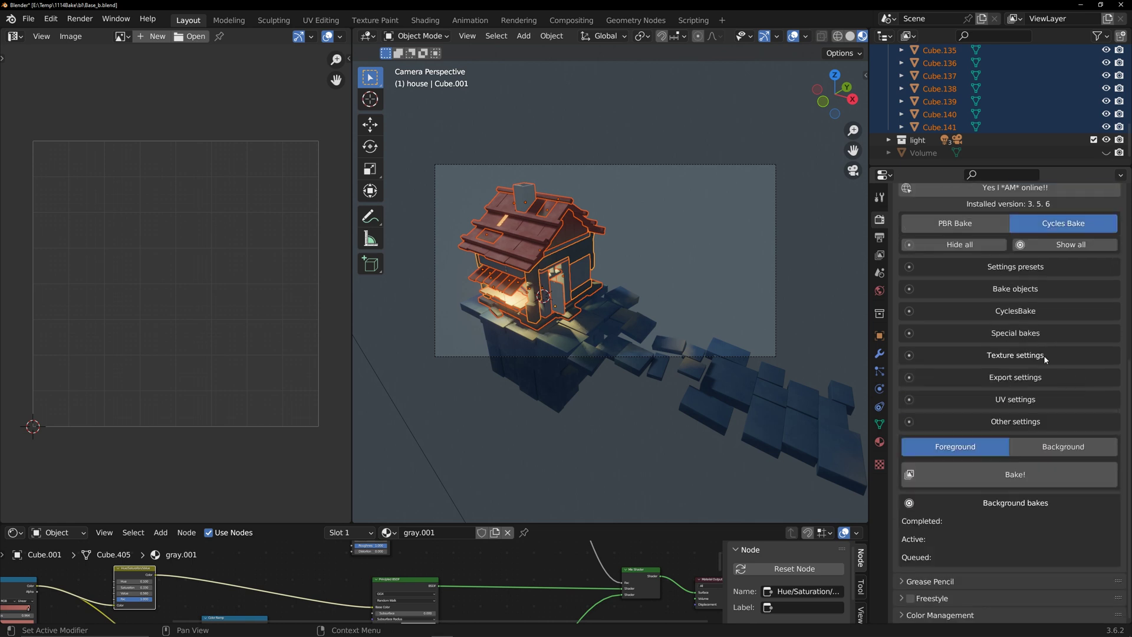
Expand the Other settings, choose GPU Compute as the bake device, and collapse the section
{"action": "left_click", "coordinate": [1026, 420]}
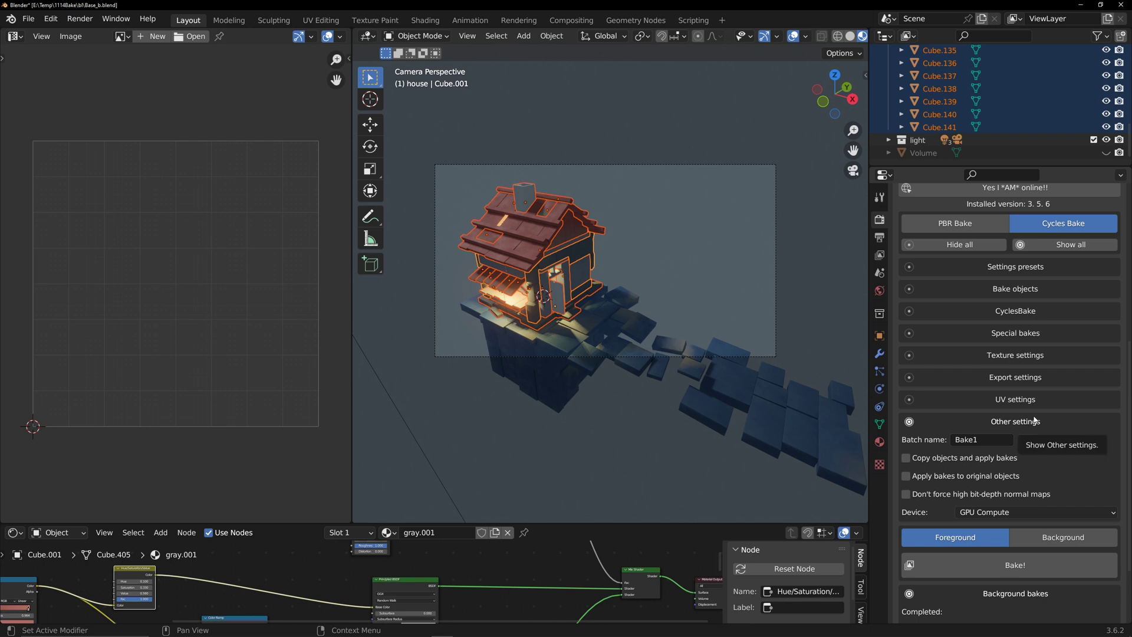
{"action": "scroll", "coordinate": [1035, 419], "scroll_direction": "down", "scroll_amount": 2}
{"action": "left_click", "coordinate": [1049, 475]}
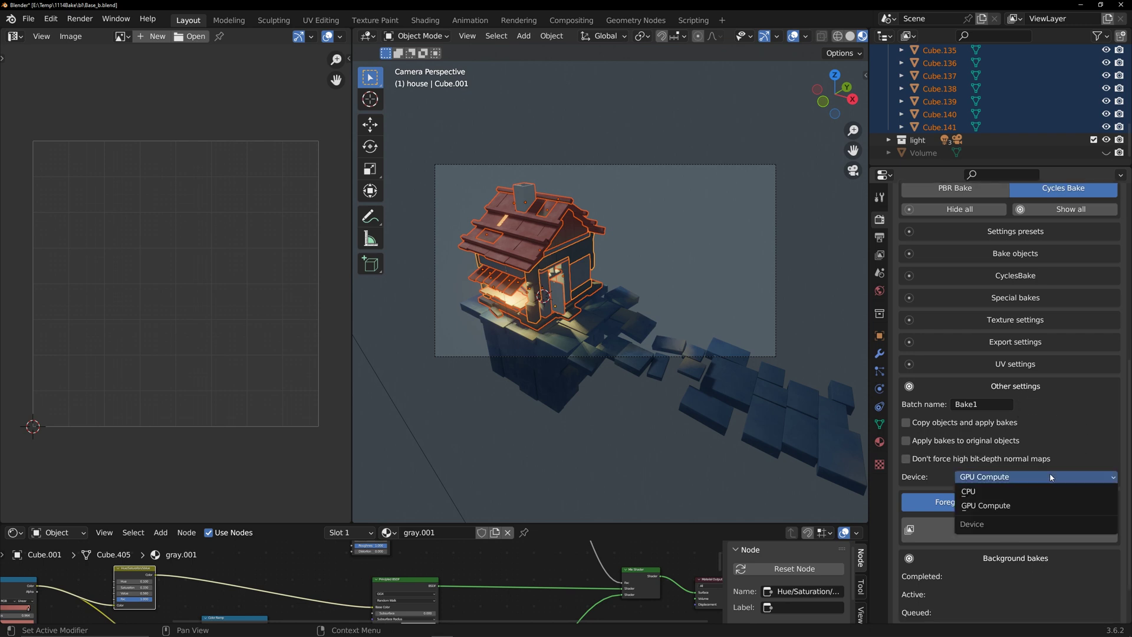
{"action": "left_click", "coordinate": [1002, 506]}
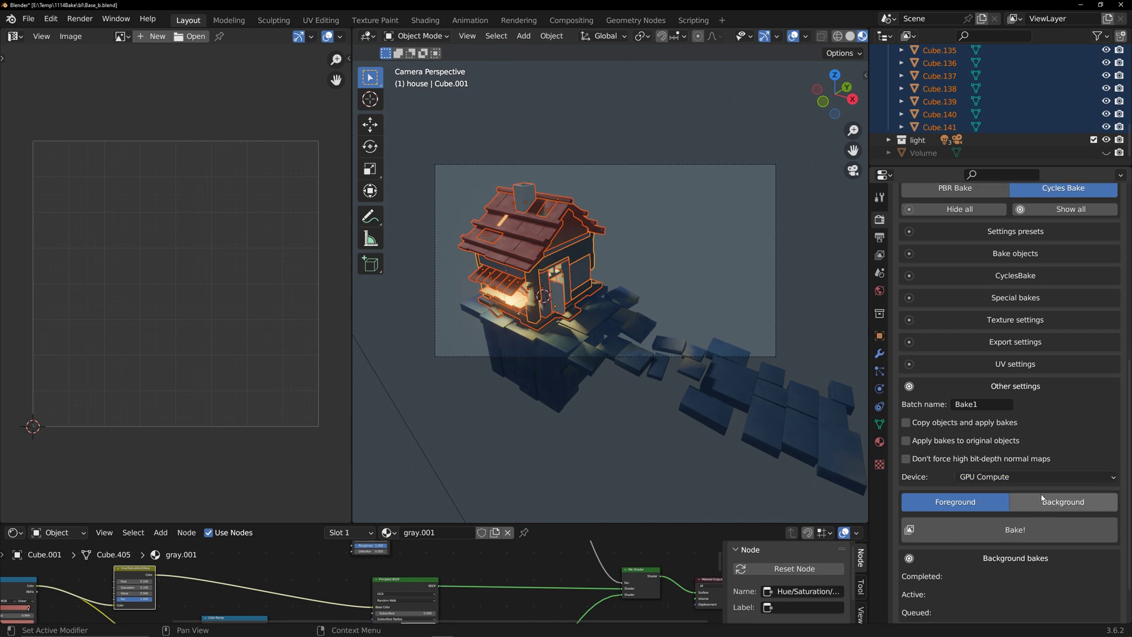
{"action": "left_click", "coordinate": [1035, 387]}
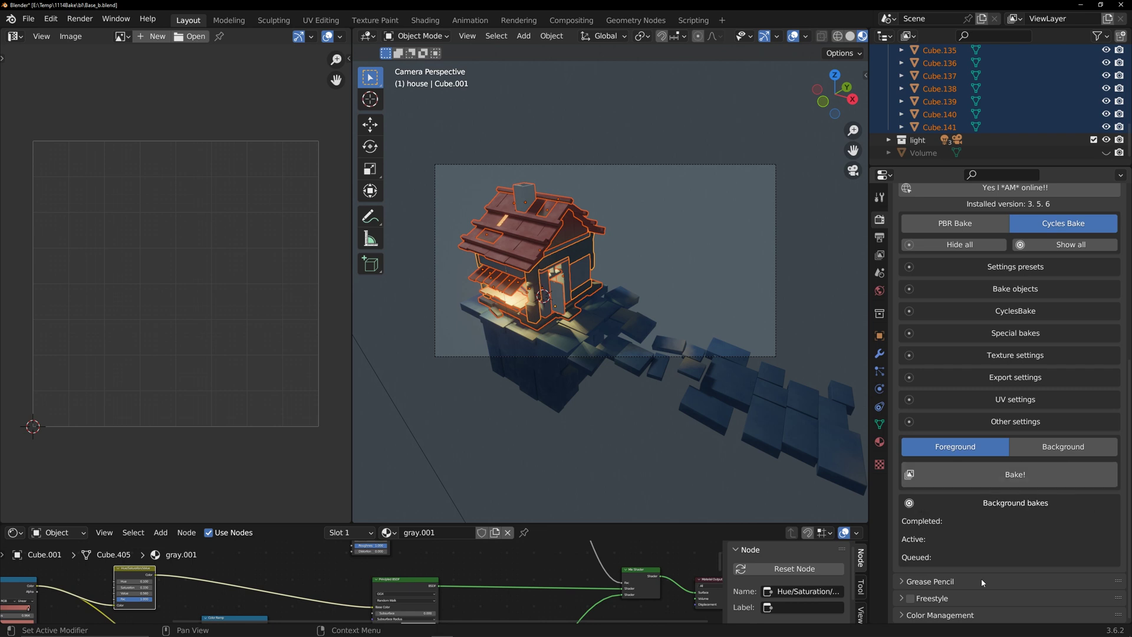
Set the scene's Color Management view transform to Standard and check the Use Curves options, leaving curves off
{"action": "left_click", "coordinate": [897, 615]}
{"action": "scroll", "coordinate": [897, 565], "scroll_direction": "down", "scroll_amount": 5}
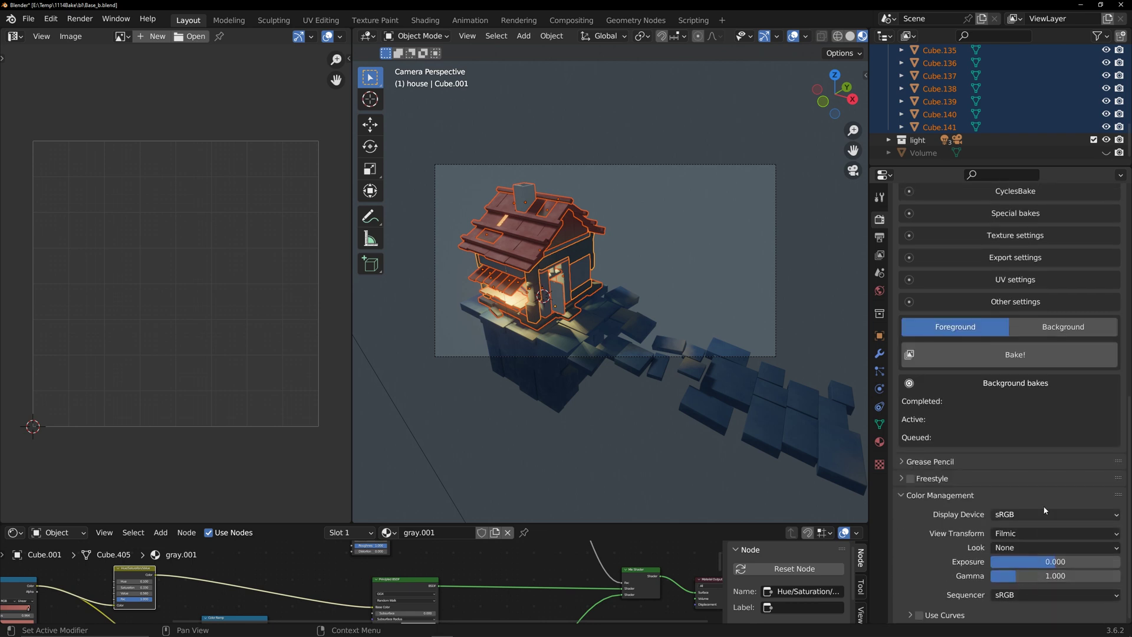
{"action": "left_click", "coordinate": [1016, 534]}
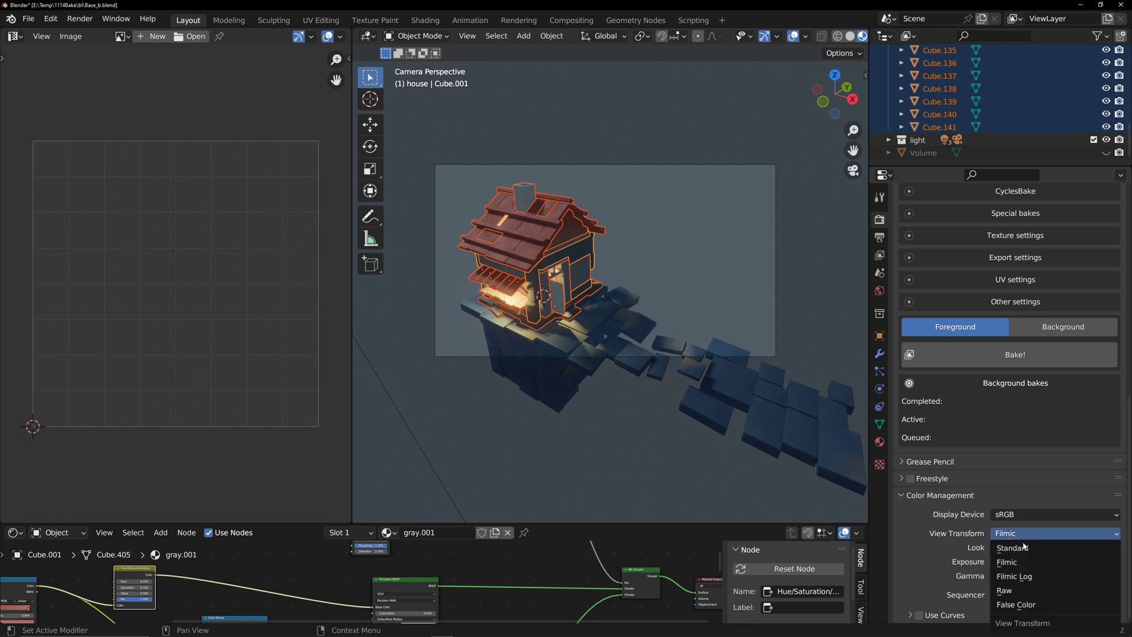
{"action": "left_click", "coordinate": [1024, 548]}
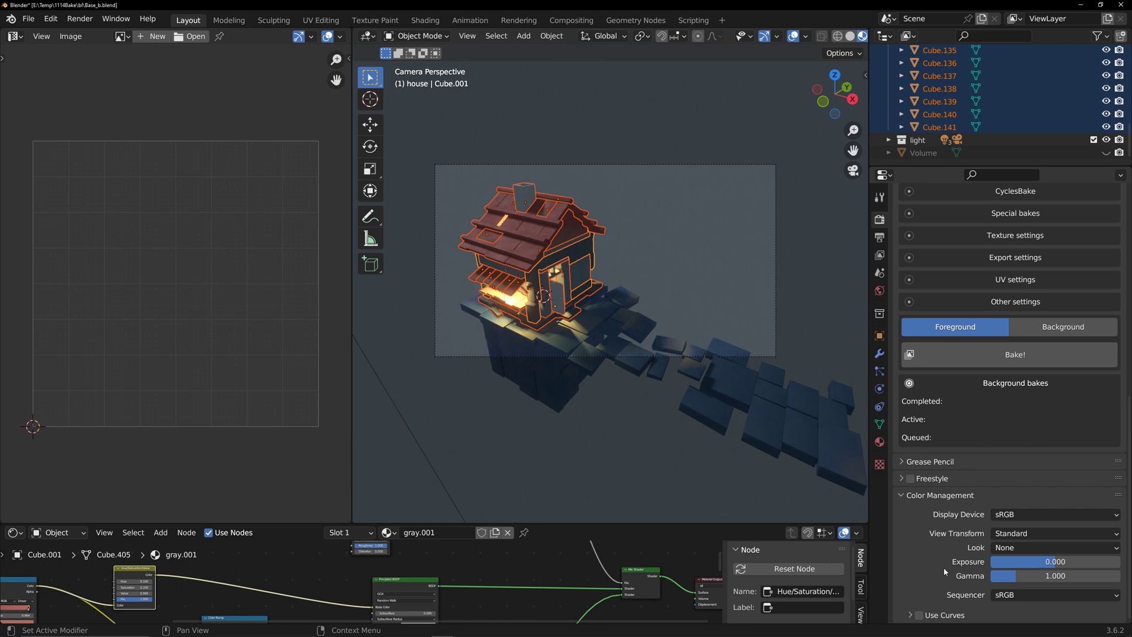
{"action": "left_click", "coordinate": [910, 615]}
{"action": "scroll", "coordinate": [907, 604], "scroll_direction": "down", "scroll_amount": 5}
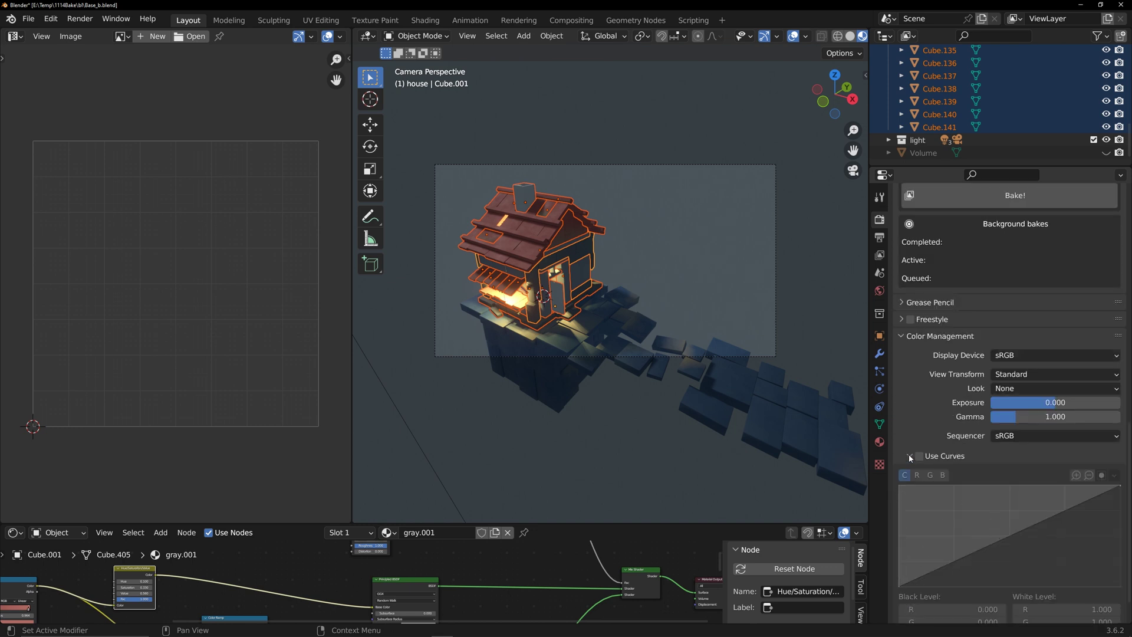
{"action": "left_click", "coordinate": [909, 457]}
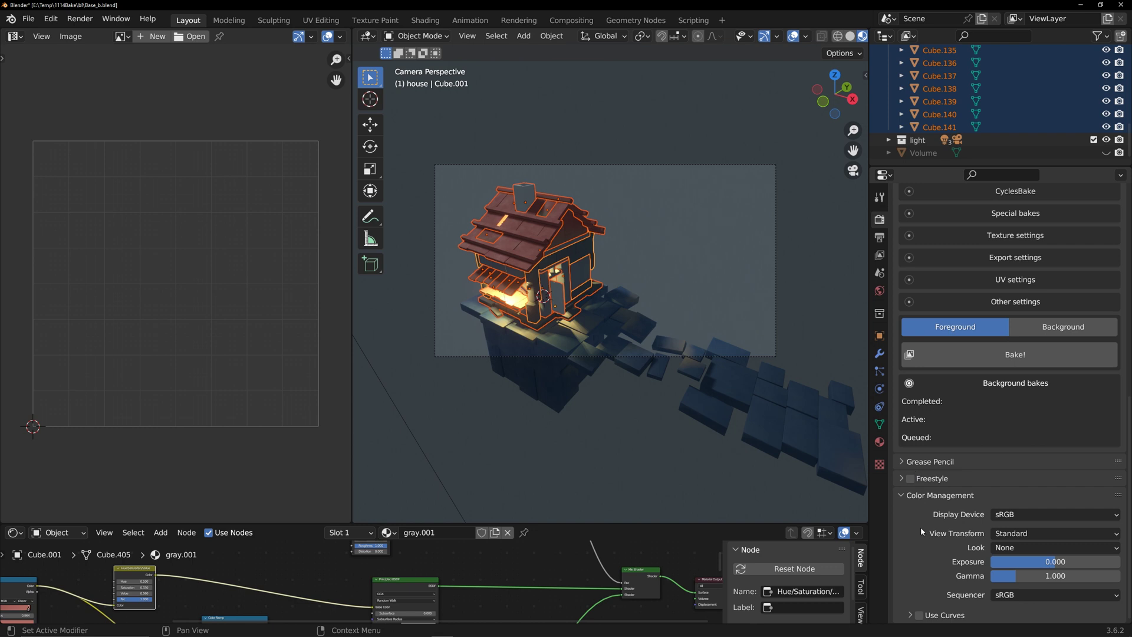
{"action": "scroll", "coordinate": [919, 521], "scroll_direction": "up", "scroll_amount": 2}
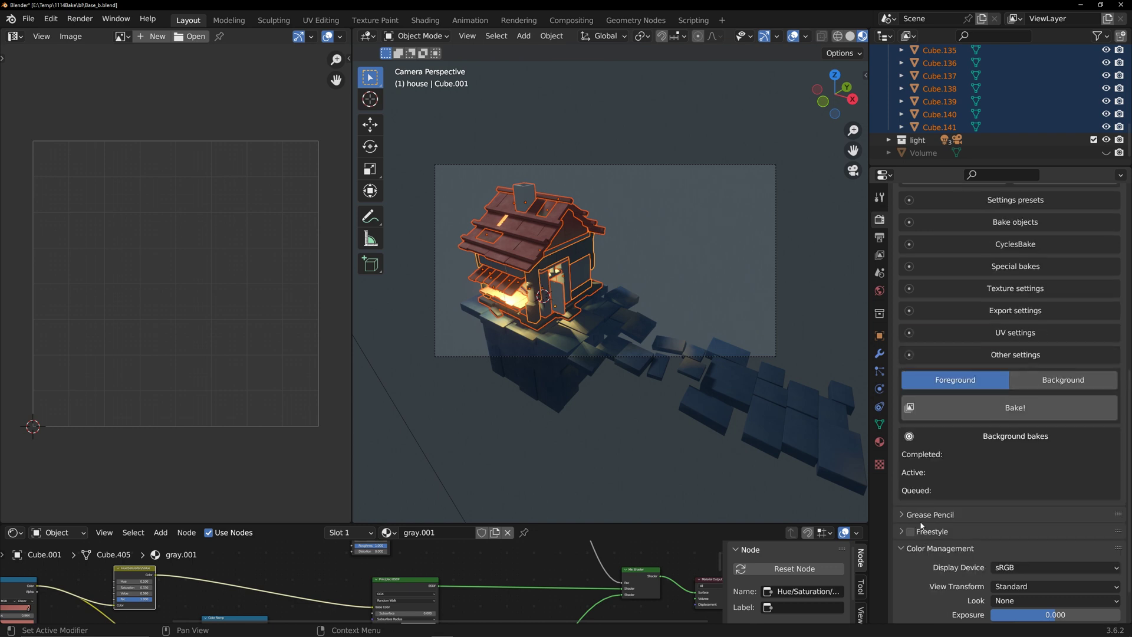
Check the scene's face normals with the Face Orientation overlay, and turn the overlay back off
{"action": "left_click", "coordinate": [806, 37]}
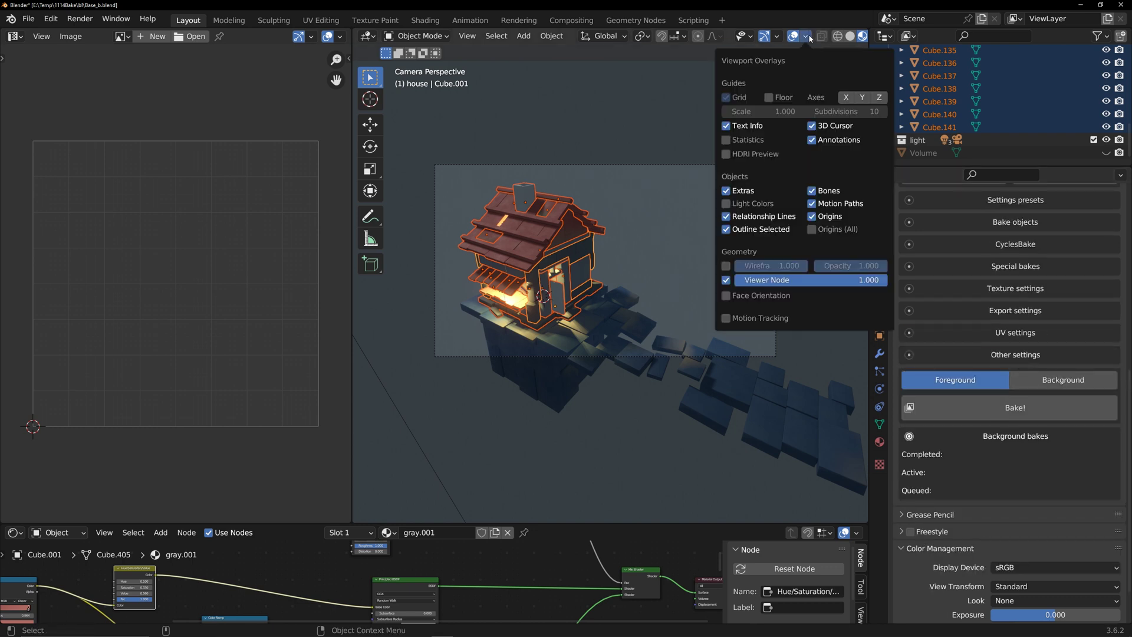
{"action": "left_click", "coordinate": [726, 296]}
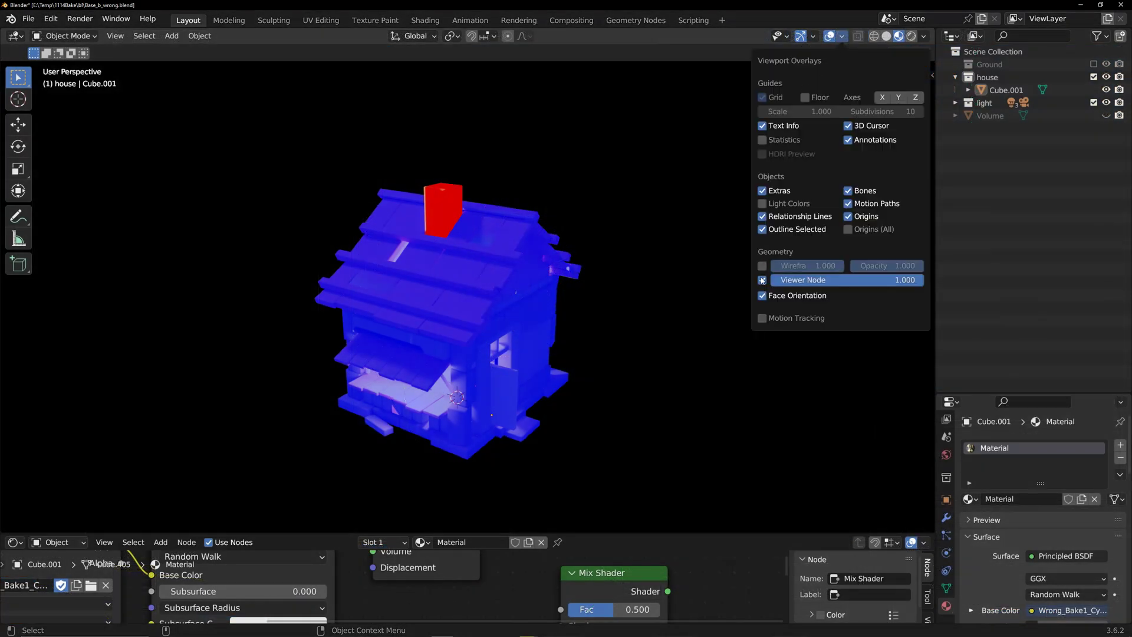
{"action": "left_click", "coordinate": [761, 295]}
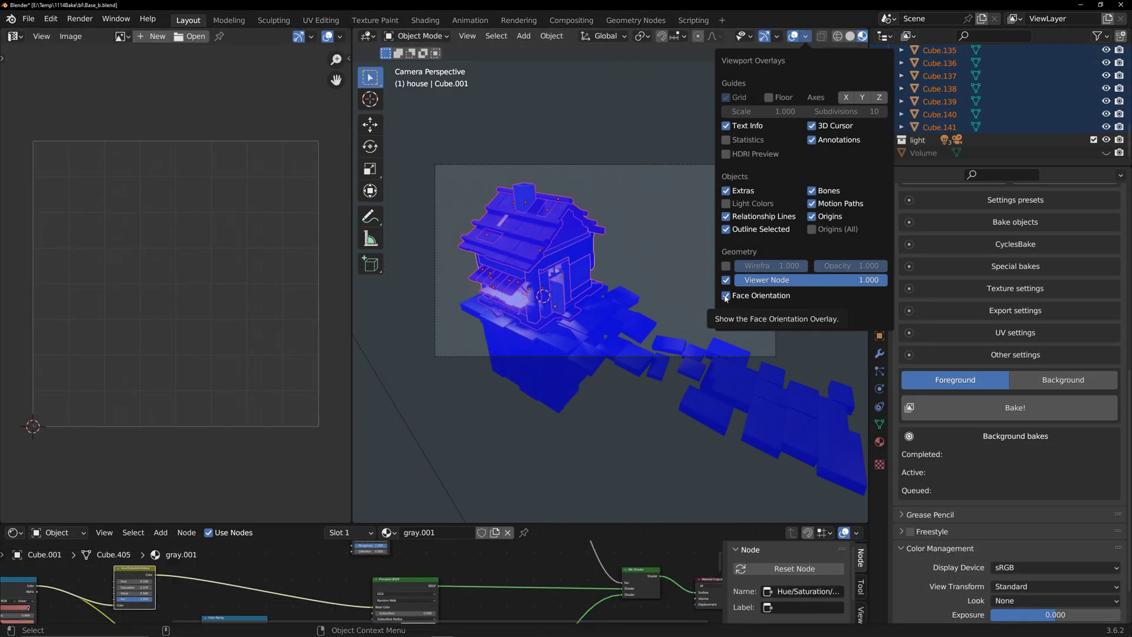
{"action": "left_click", "coordinate": [726, 296]}
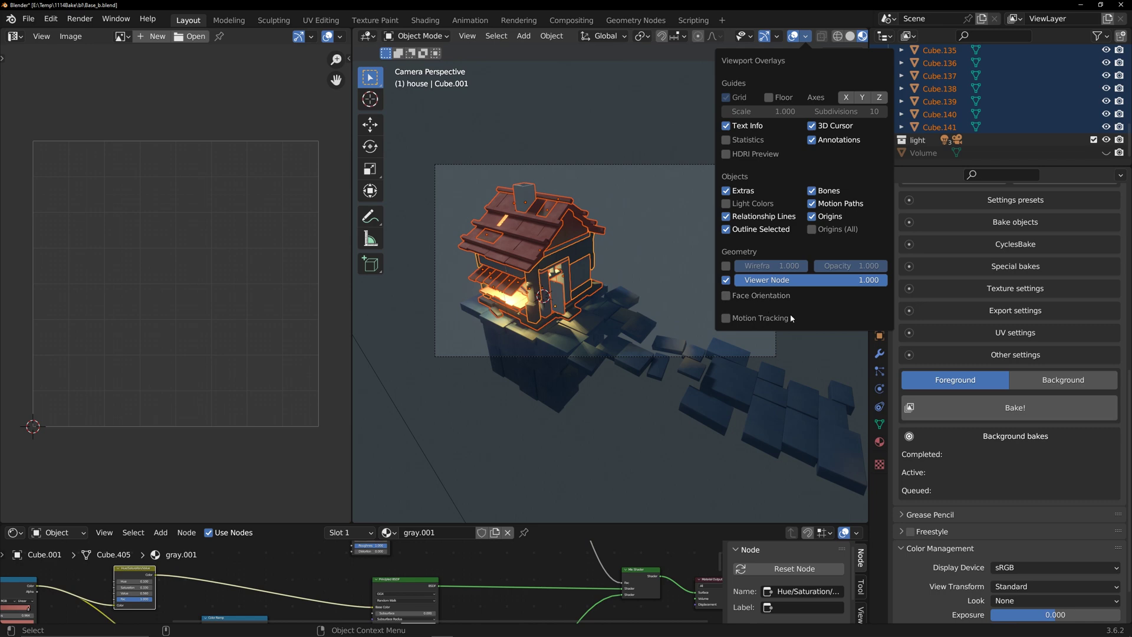
Run the foreground bake of the selected house objects, enlarging the Outliner during the bake, and acknowledge its completion
{"action": "left_click", "coordinate": [995, 408]}
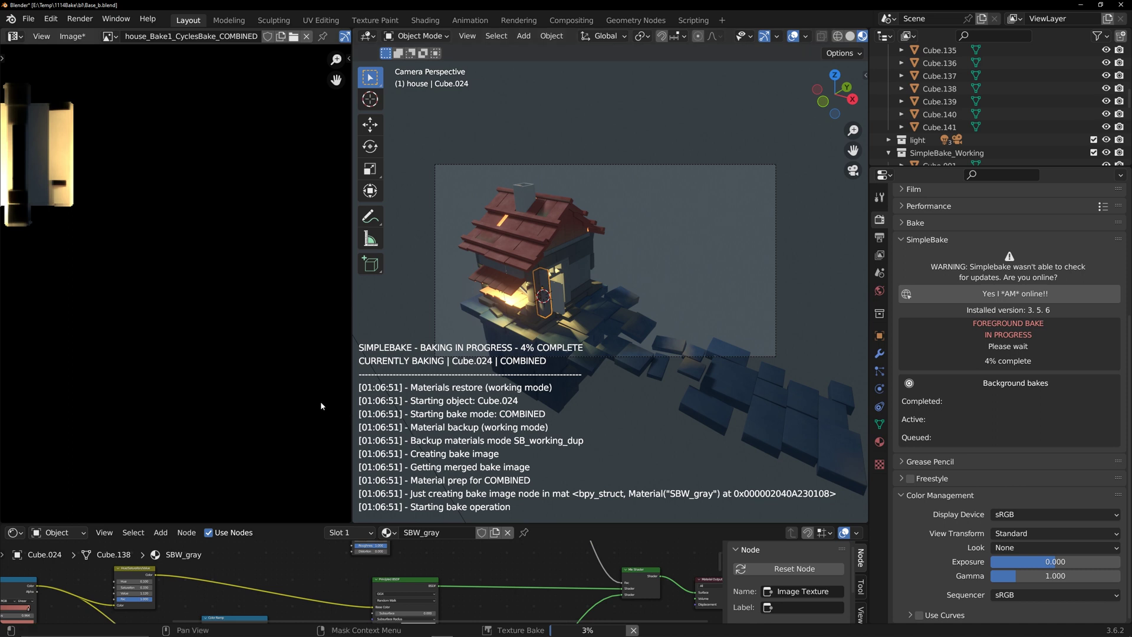
{"action": "scroll", "coordinate": [151, 304], "scroll_direction": "down", "scroll_amount": 4}
{"action": "scroll", "coordinate": [158, 314], "scroll_direction": "down", "scroll_amount": 2}
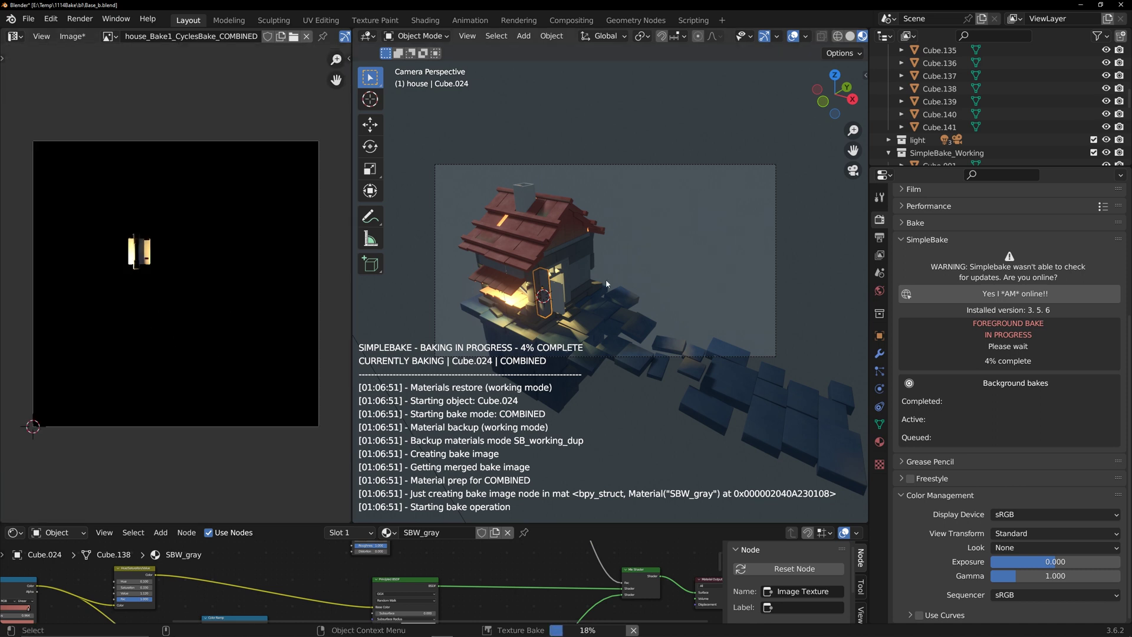
{"action": "left_click_drag", "start_coordinate": [945, 167], "coordinate": [945, 299]}
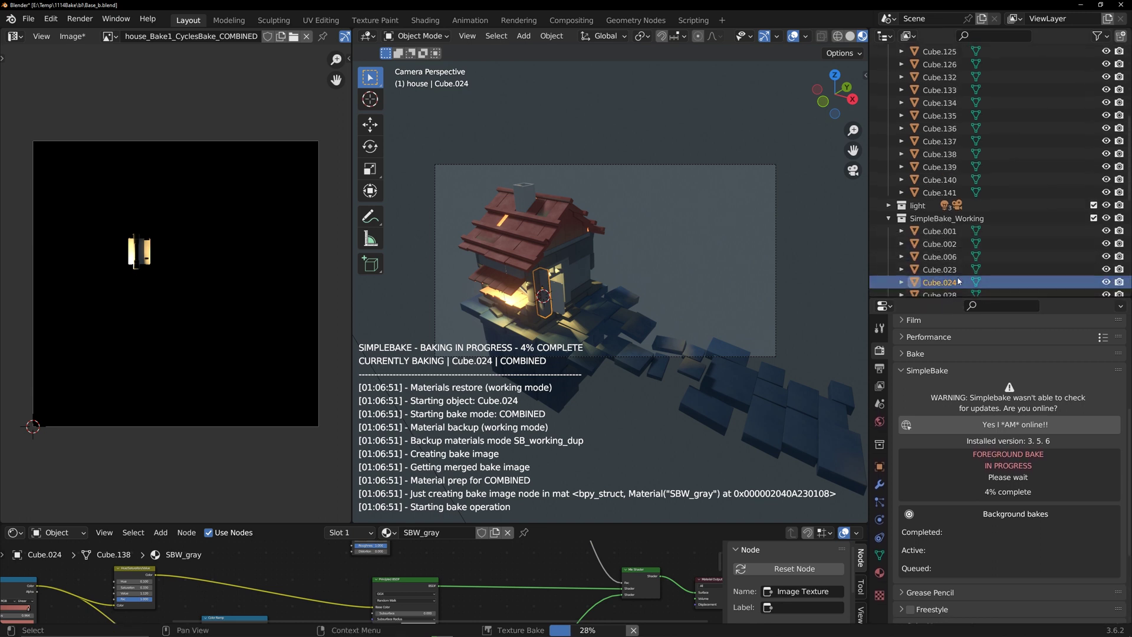
{"action": "scroll", "coordinate": [1002, 235], "scroll_direction": "down", "scroll_amount": 1}
{"action": "left_click", "coordinate": [930, 214]}
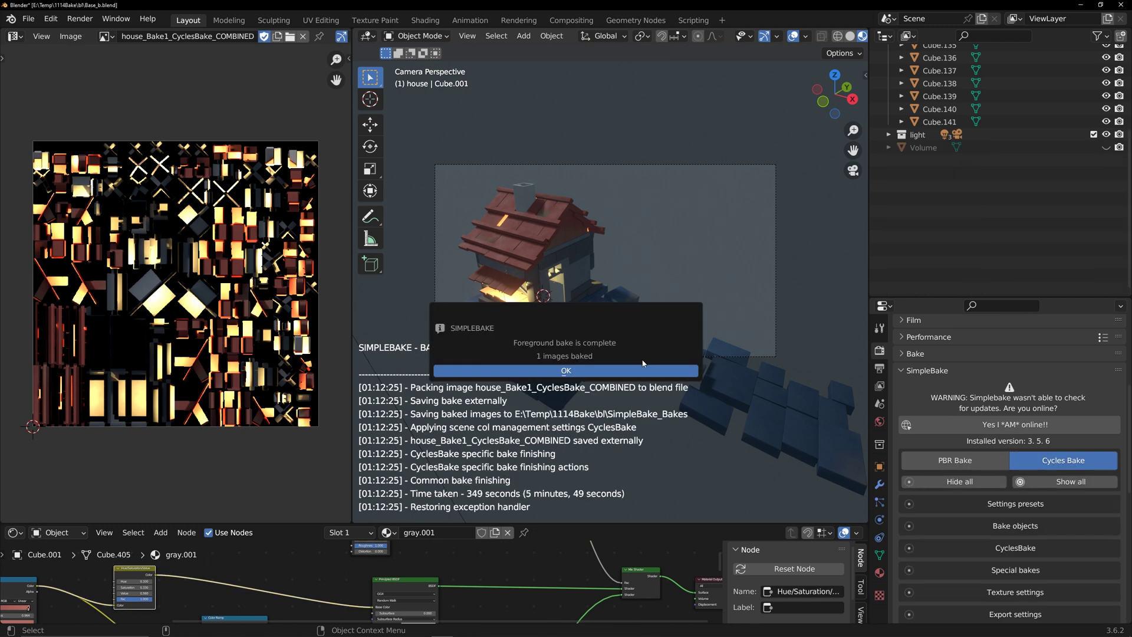
{"action": "left_click", "coordinate": [617, 370]}
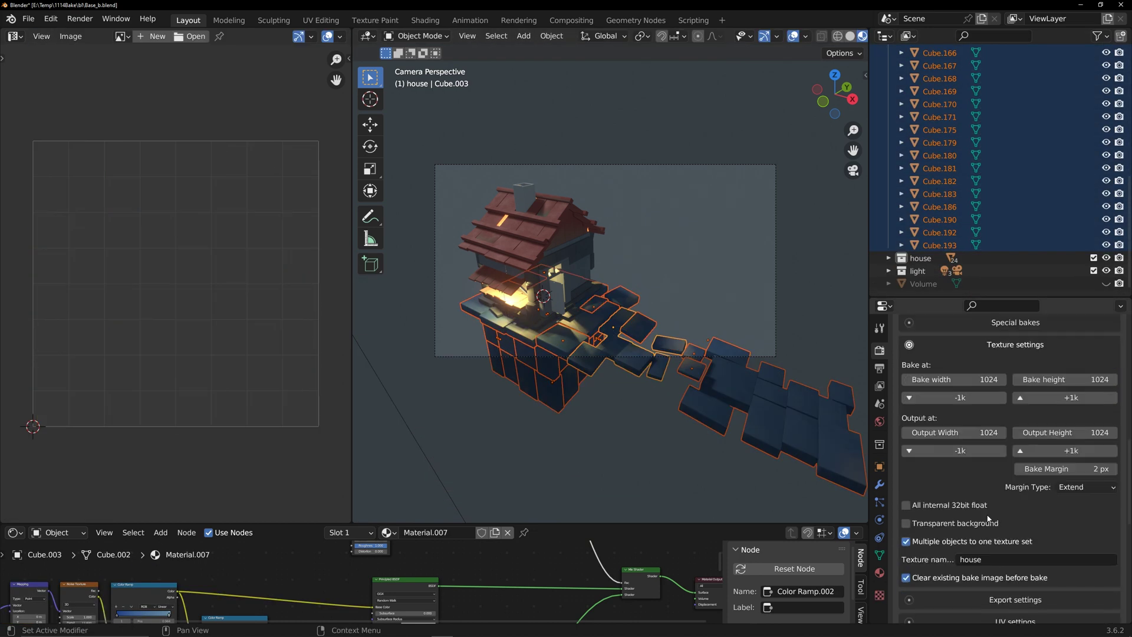
Name the texture set Ground, bake the selected ground objects, and return to Blender from the folder of exported images
{"action": "scroll", "coordinate": [987, 519], "scroll_direction": "down", "scroll_amount": 4}
{"action": "left_click", "coordinate": [1072, 473]}
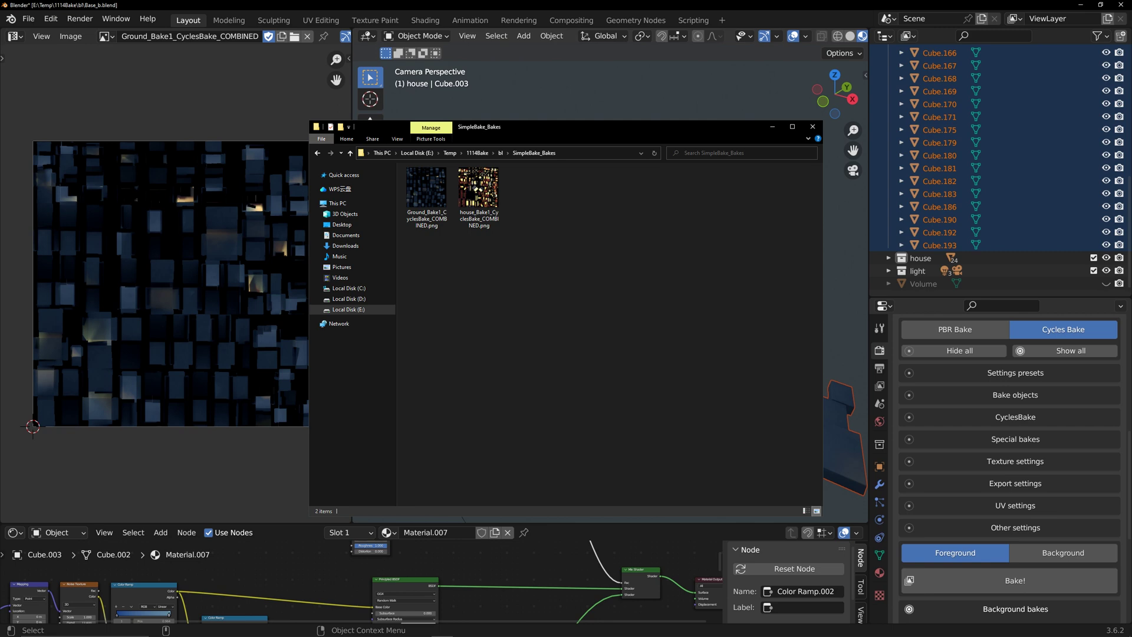
{"action": "key", "text": "alt+Tab"}
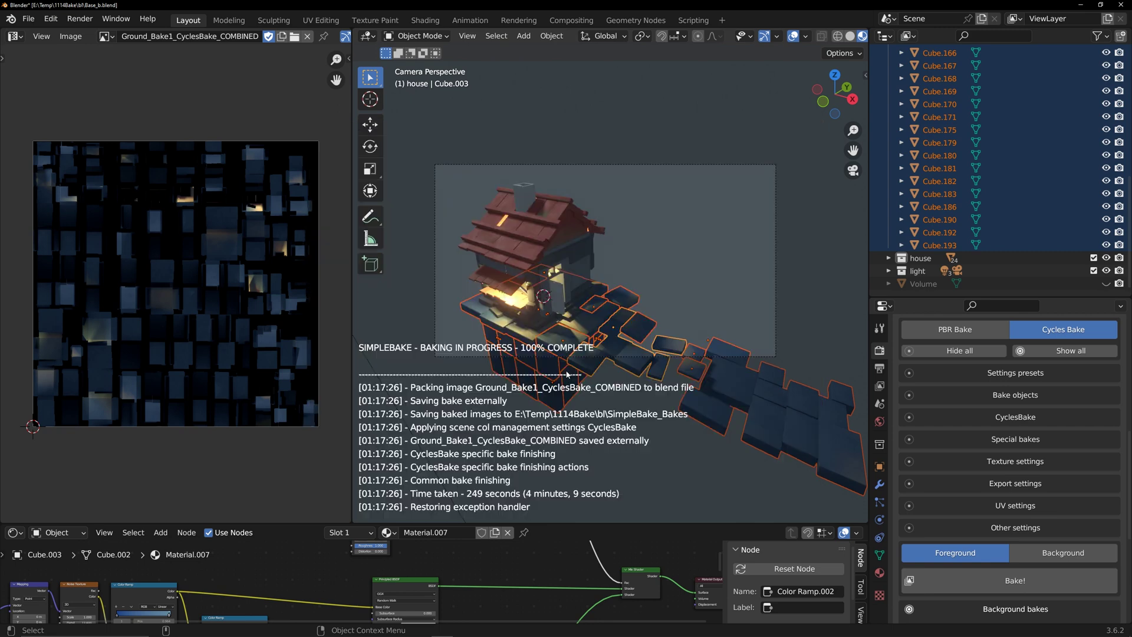
Collapse the Ground collection, select all objects in the house collection from Cube.001 to Cube.141, and join them into one
{"action": "left_click", "coordinate": [740, 301]}
{"action": "scroll", "coordinate": [966, 233], "scroll_direction": "up", "scroll_amount": 5}
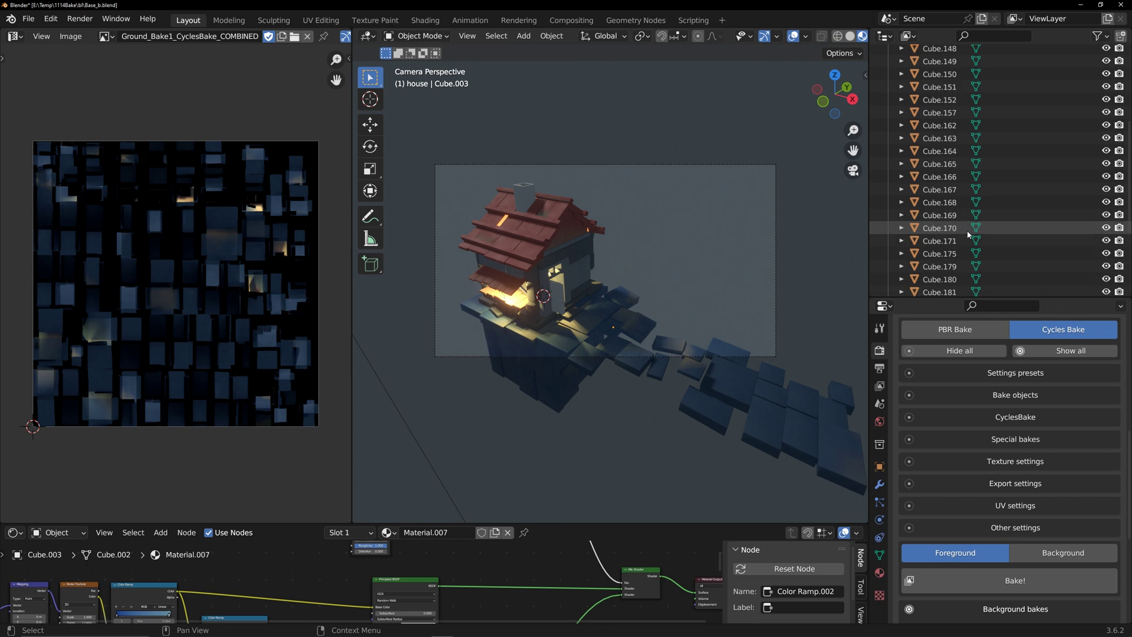
{"action": "scroll", "coordinate": [967, 231], "scroll_direction": "up", "scroll_amount": 5}
{"action": "left_click", "coordinate": [888, 66]}
{"action": "left_click", "coordinate": [888, 79]}
{"action": "left_click", "coordinate": [939, 91]}
{"action": "scroll", "coordinate": [973, 186], "scroll_direction": "down", "scroll_amount": 2}
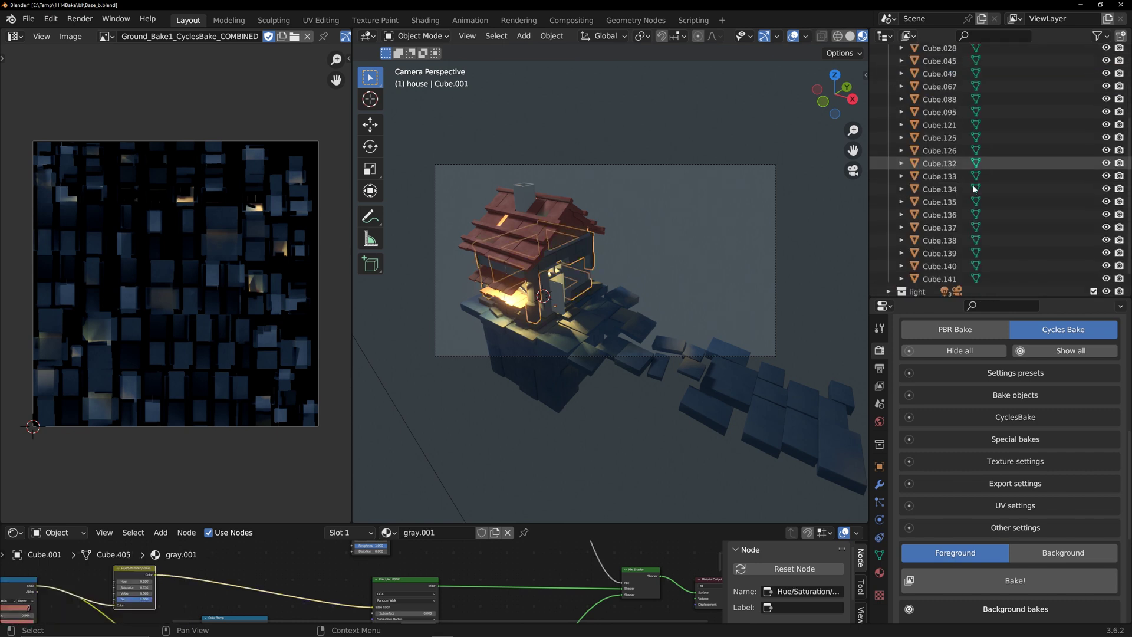
{"action": "scroll", "coordinate": [973, 189], "scroll_direction": "down", "scroll_amount": 1}
{"action": "left_click", "coordinate": [939, 258], "text": "shift"}
{"action": "key", "text": "ctrl+j"}
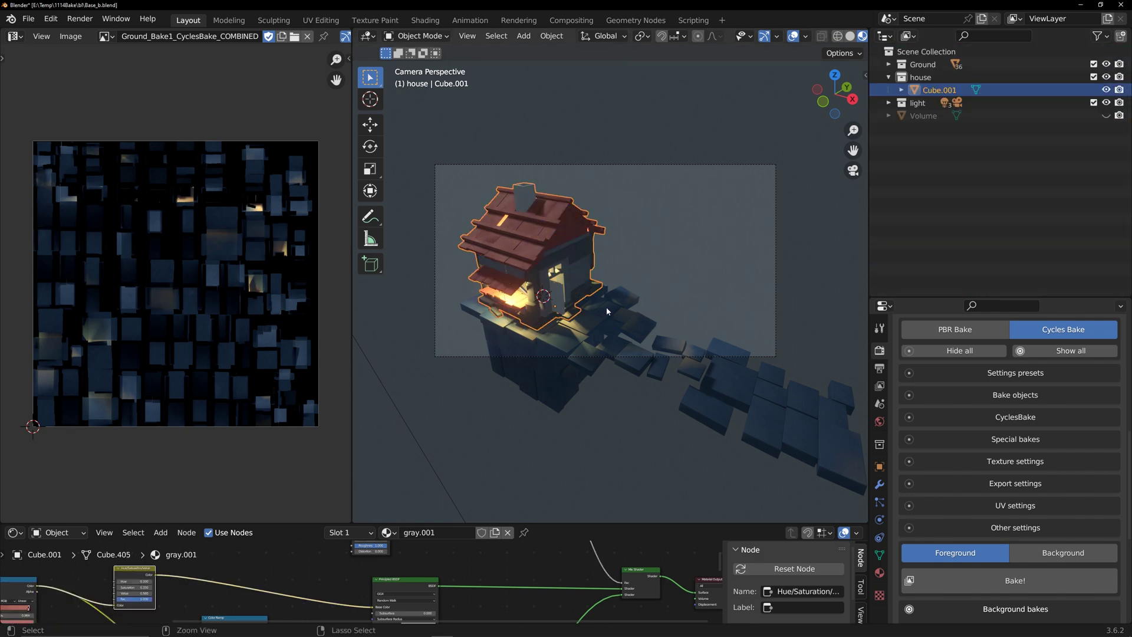
Remove all material slots from the joined house and create a new material for it
{"action": "left_click", "coordinate": [879, 573]}
{"action": "scroll", "coordinate": [1042, 447], "scroll_direction": "up", "scroll_amount": 3}
{"action": "left_click", "coordinate": [1120, 362]}
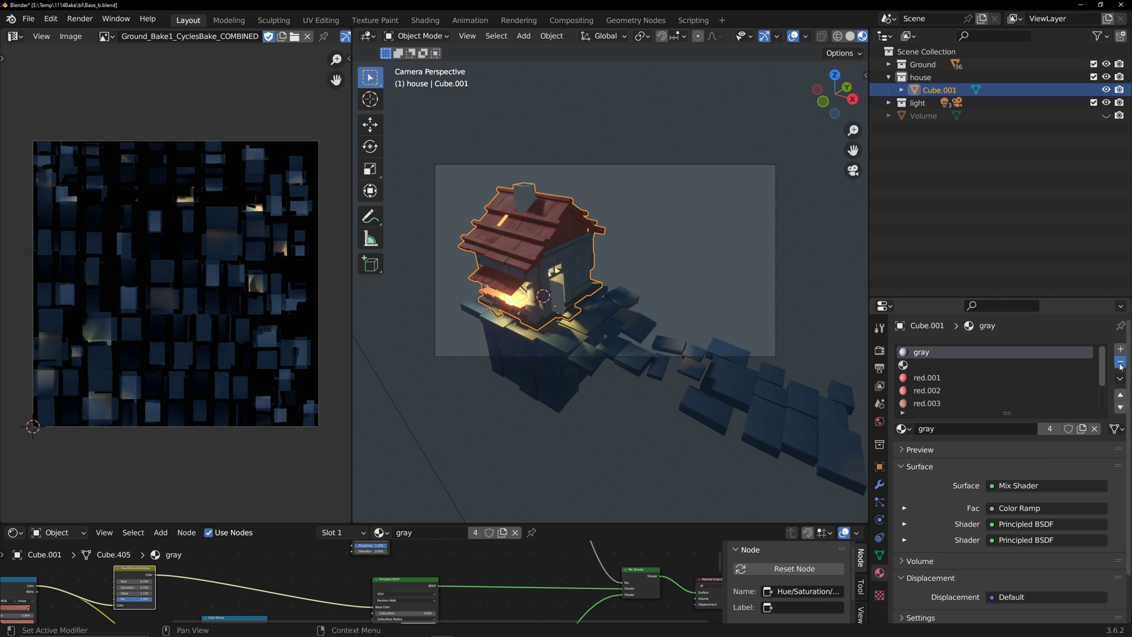
{"action": "left_click", "coordinate": [1120, 362]}
{"action": "left_click", "coordinate": [1119, 362]}
{"action": "left_click", "coordinate": [1119, 363]}
{"action": "left_click", "coordinate": [1119, 362]}
{"action": "left_click", "coordinate": [1119, 362]}
{"action": "left_click", "coordinate": [1119, 363]}
{"action": "double_click", "coordinate": [1120, 363]}
{"action": "left_click", "coordinate": [473, 533]}
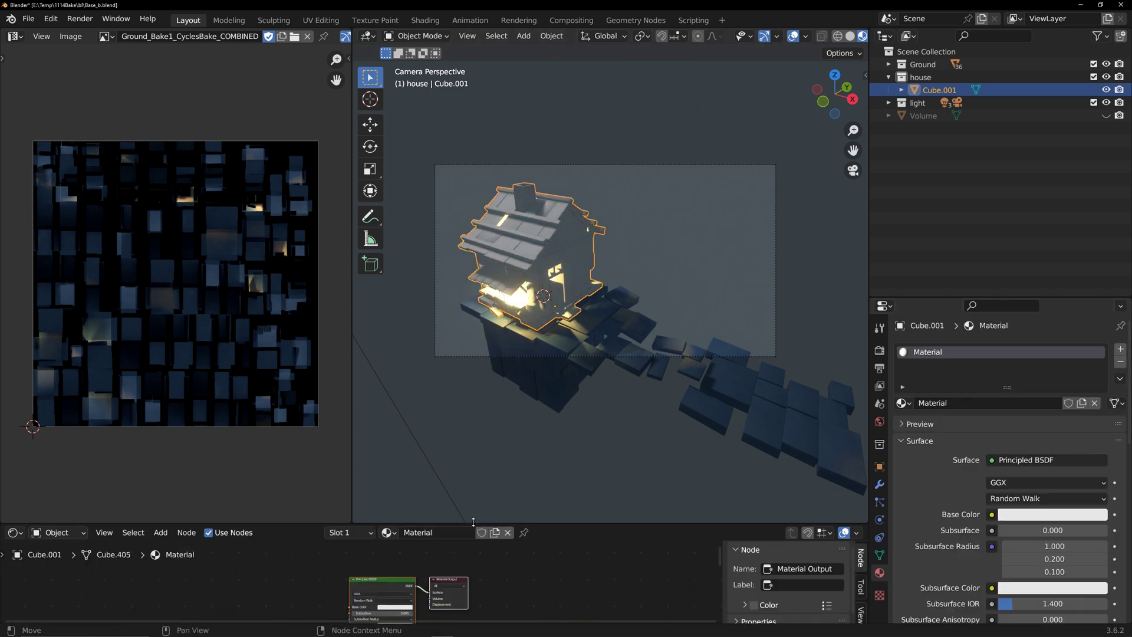
Enlarge the node editor, add a mapped image texture to the Principled BSDF base color, and load house_Bake1_CyclesBake_COMBINED from SimpleBake_Bakes
{"action": "left_click_drag", "start_coordinate": [472, 521], "coordinate": [473, 380]}
{"action": "scroll", "coordinate": [377, 530], "scroll_direction": "up", "scroll_amount": 4}
{"action": "left_click", "coordinate": [401, 506]}
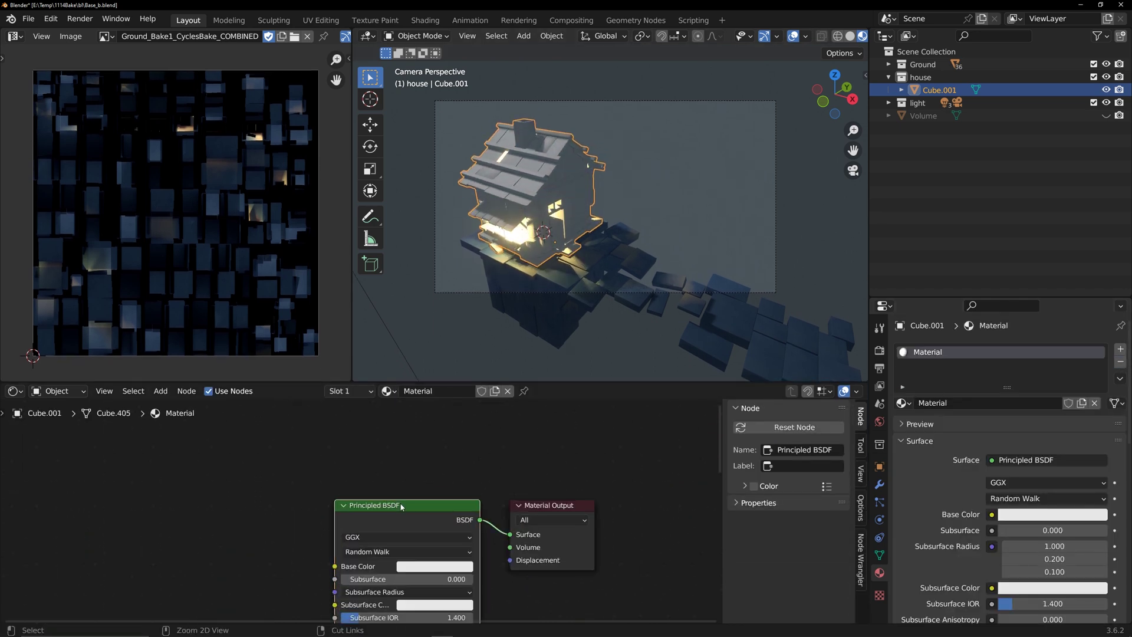
{"action": "key", "text": "ctrl+t"}
{"action": "left_click", "coordinate": [390, 536]}
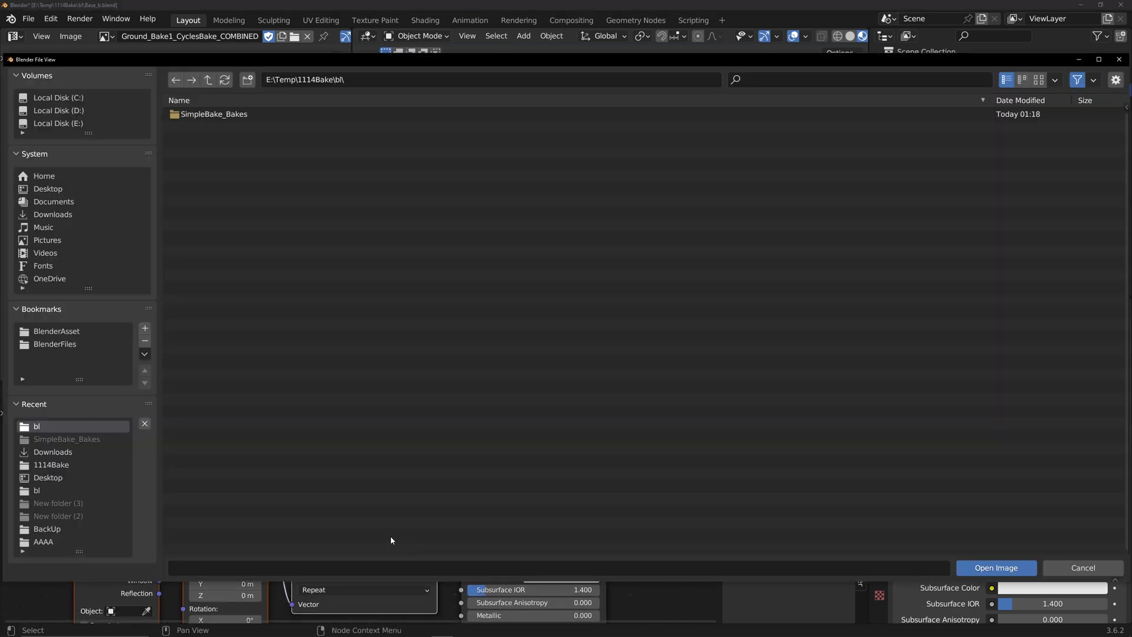
{"action": "left_click", "coordinate": [223, 114]}
{"action": "left_click", "coordinate": [995, 567]}
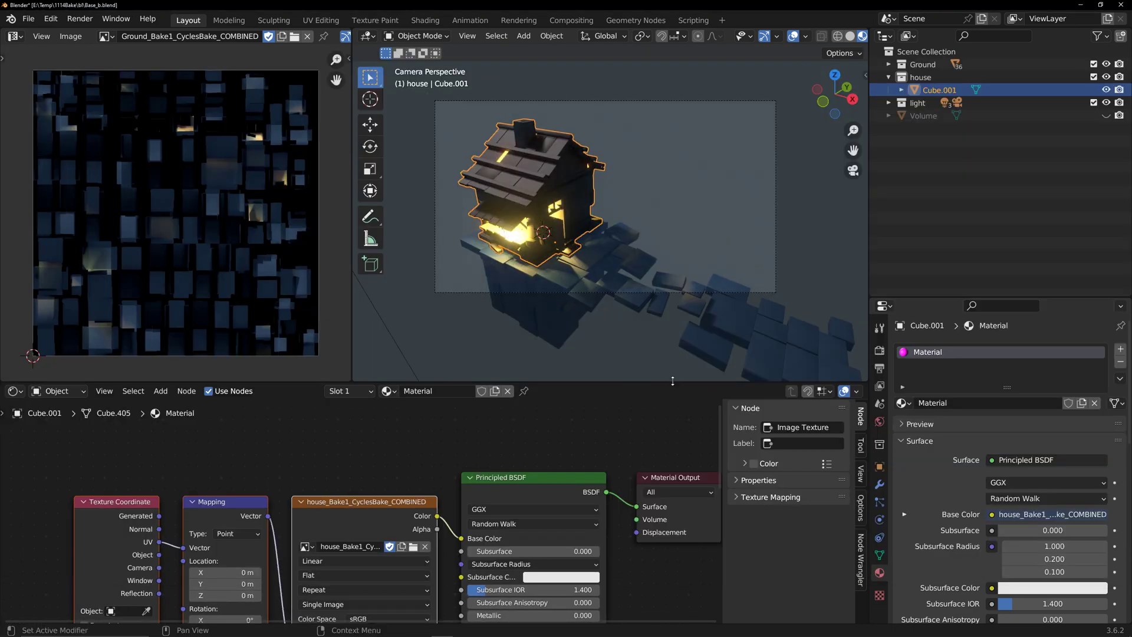
Set the viewport shading's render pass to Diffuse Color
{"action": "left_click", "coordinate": [857, 37]}
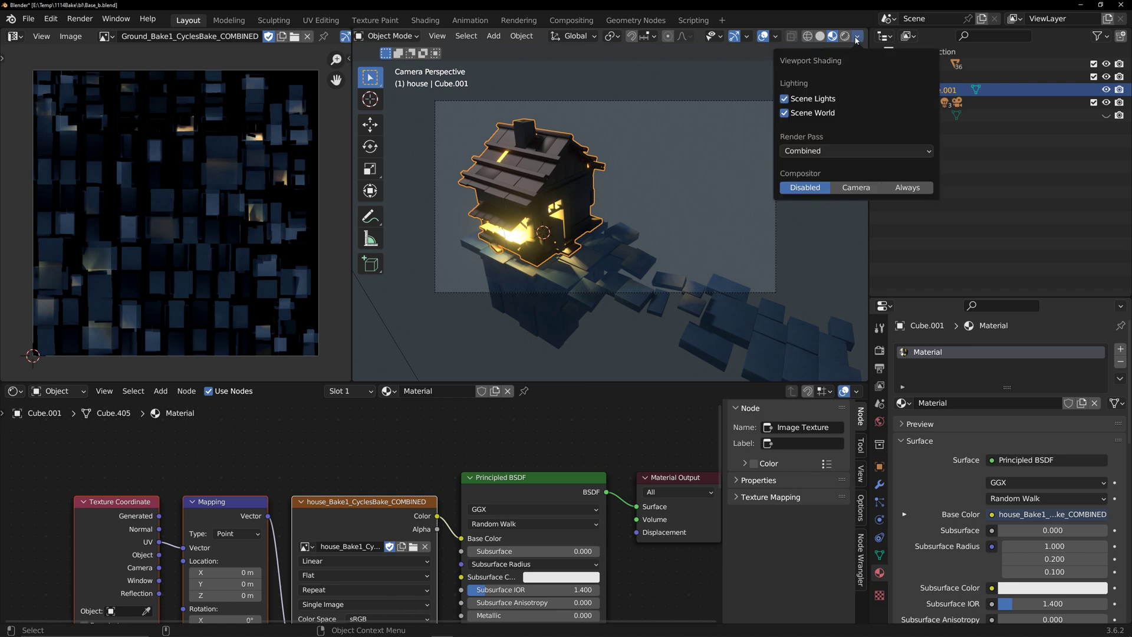
{"action": "left_click", "coordinate": [823, 152]}
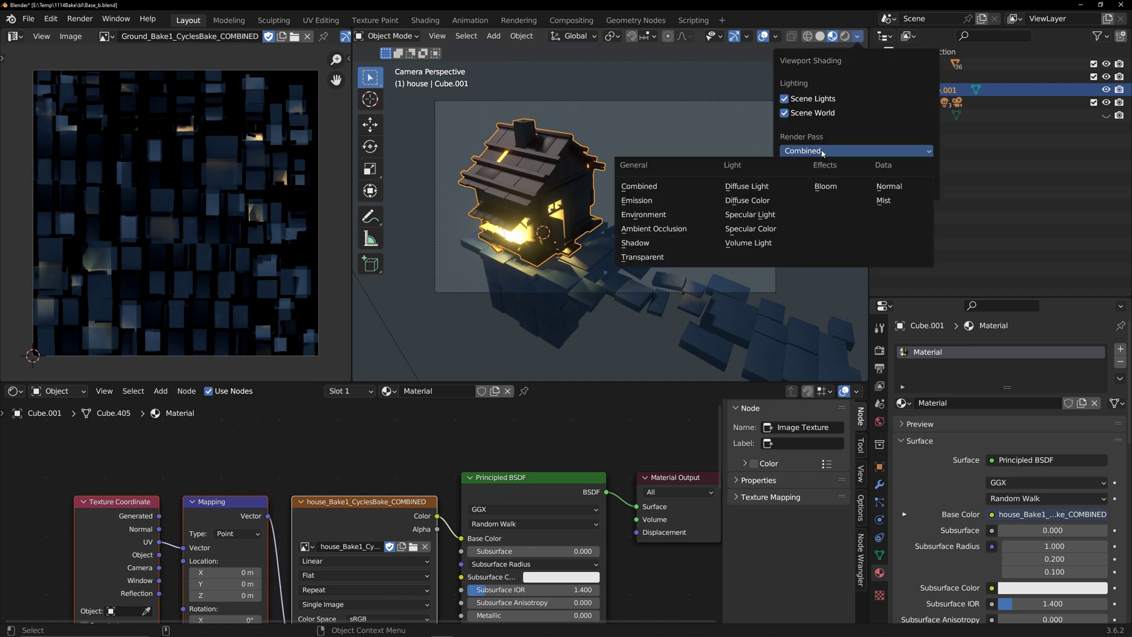
{"action": "left_click", "coordinate": [764, 201]}
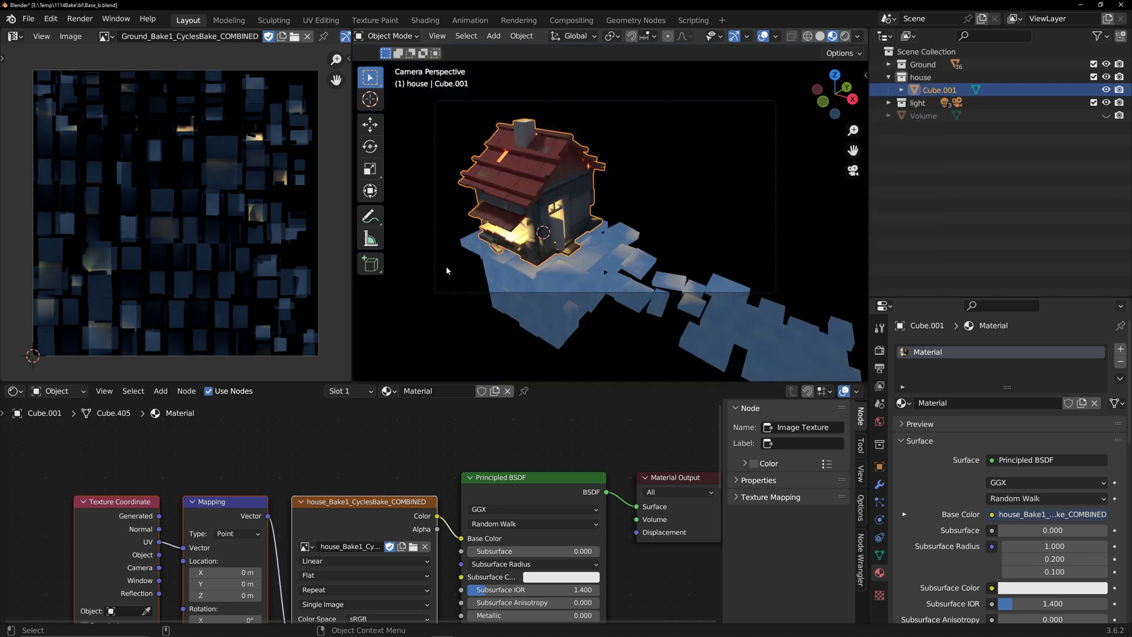
Select all objects in the Ground collection with Cube.003 as the active one, and join them into a single object
{"action": "left_click", "coordinate": [604, 270]}
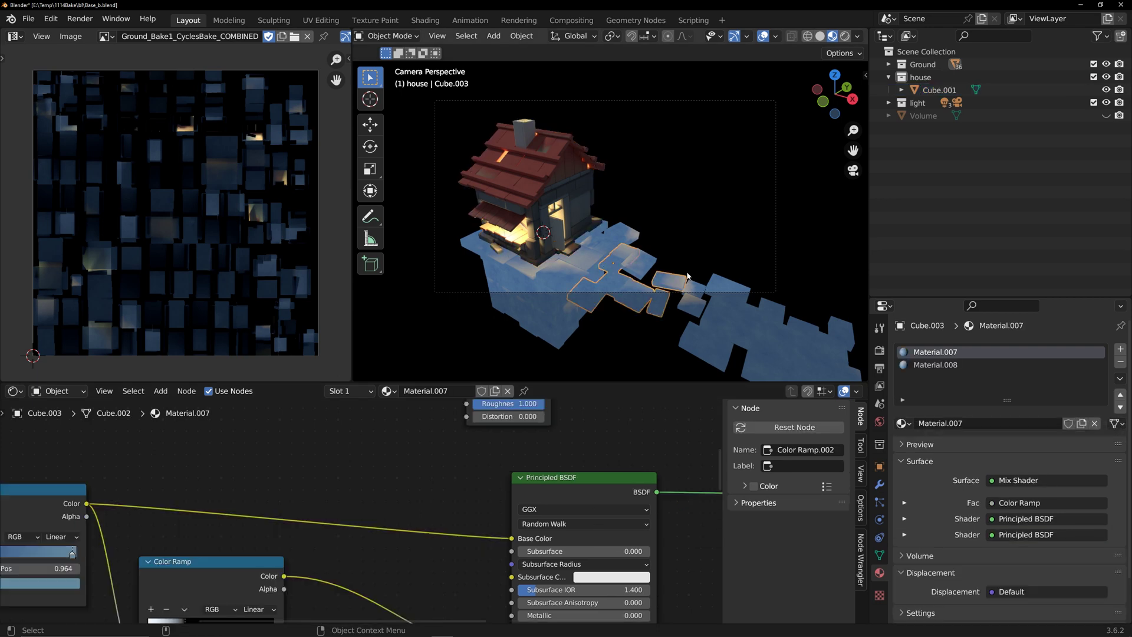
{"action": "key", "text": "period"}
{"action": "scroll", "coordinate": [938, 177], "scroll_direction": "down", "scroll_amount": 10}
{"action": "left_click", "coordinate": [939, 246], "text": "shift"}
{"action": "key", "text": "ctrl+j"}
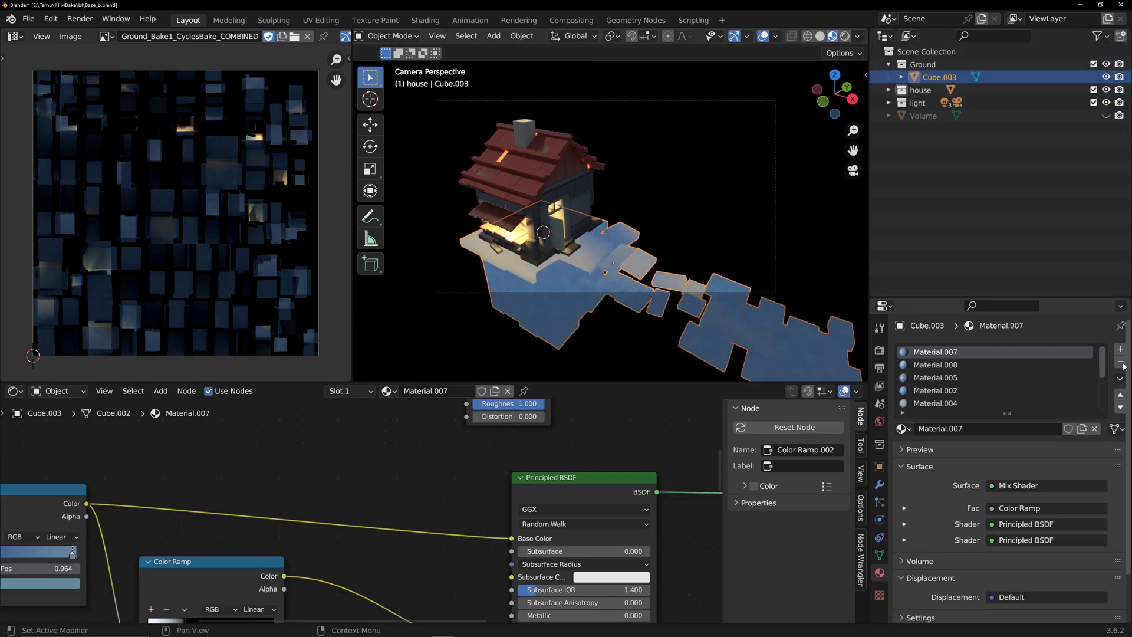
Remove all material slots from the joined ground object and create a new material for it
{"action": "left_click", "coordinate": [1120, 363]}
{"action": "left_click", "coordinate": [1119, 363]}
{"action": "double_click", "coordinate": [1120, 364]}
{"action": "left_click", "coordinate": [1119, 363]}
{"action": "left_click", "coordinate": [1120, 364]}
{"action": "left_click", "coordinate": [1120, 364]}
{"action": "left_click", "coordinate": [467, 391]}
Add a mapped image texture to the ground material's Principled BSDF base color and load Ground_Bake1_CyclesBake_COMBINED
{"action": "left_click", "coordinate": [536, 482]}
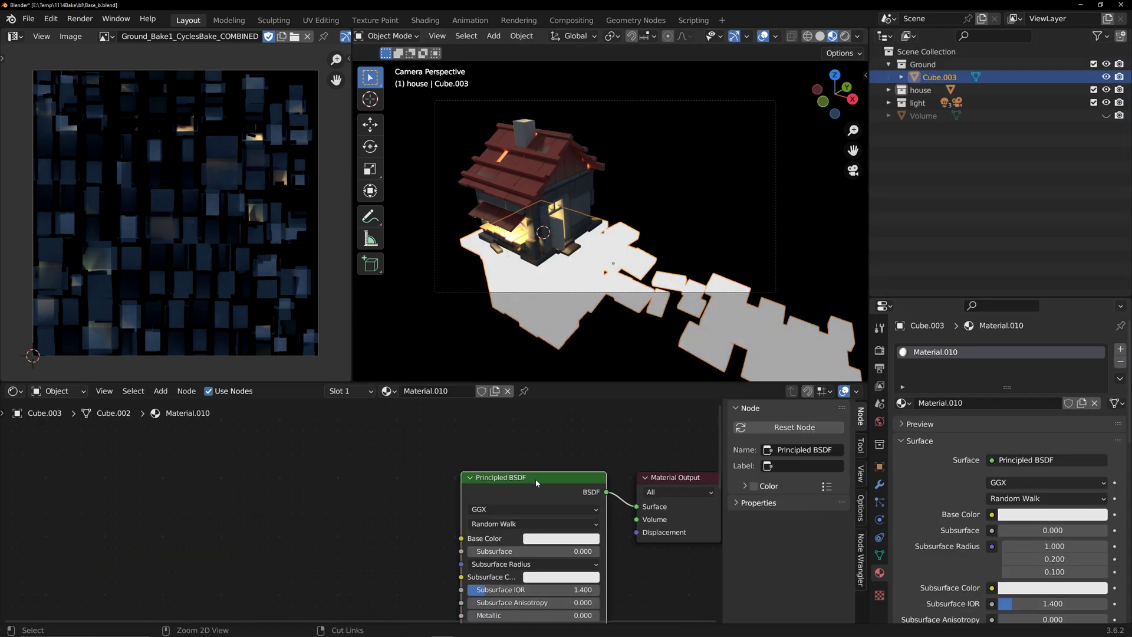
{"action": "key", "text": "ctrl+t"}
{"action": "left_click", "coordinate": [404, 549]}
{"action": "double_click", "coordinate": [213, 114]}
{"action": "left_click", "coordinate": [230, 113]}
{"action": "left_click", "coordinate": [995, 567]}
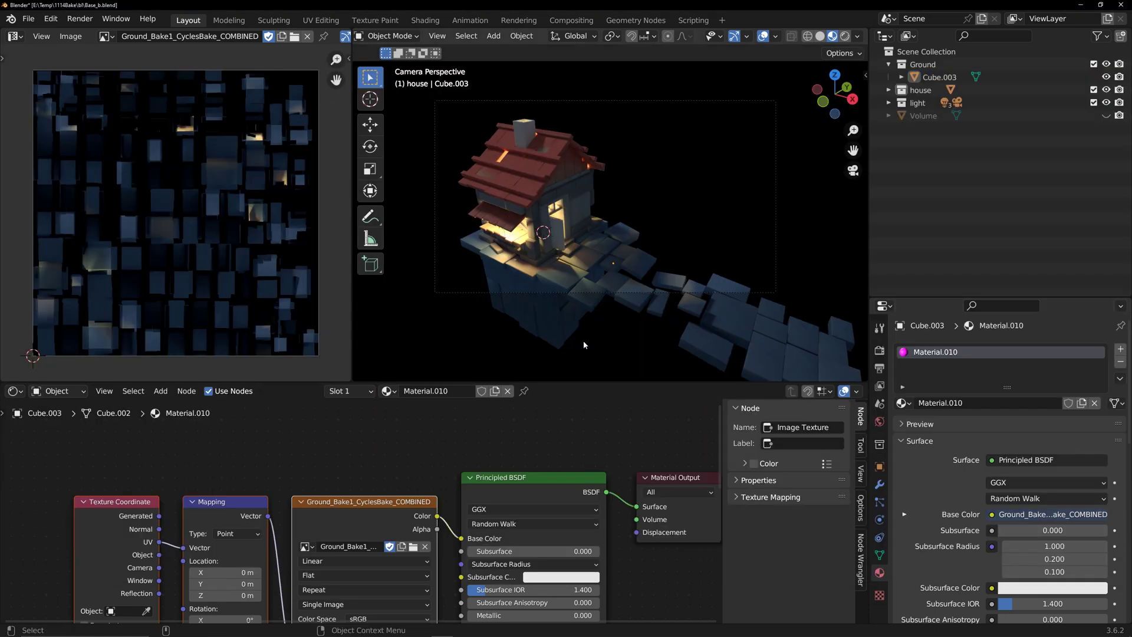
Expand the 3D viewport over the image editor and most of the node editor, and inspect the baked scene from another angle
{"action": "left_click_drag", "start_coordinate": [355, 377], "coordinate": [217, 359]}
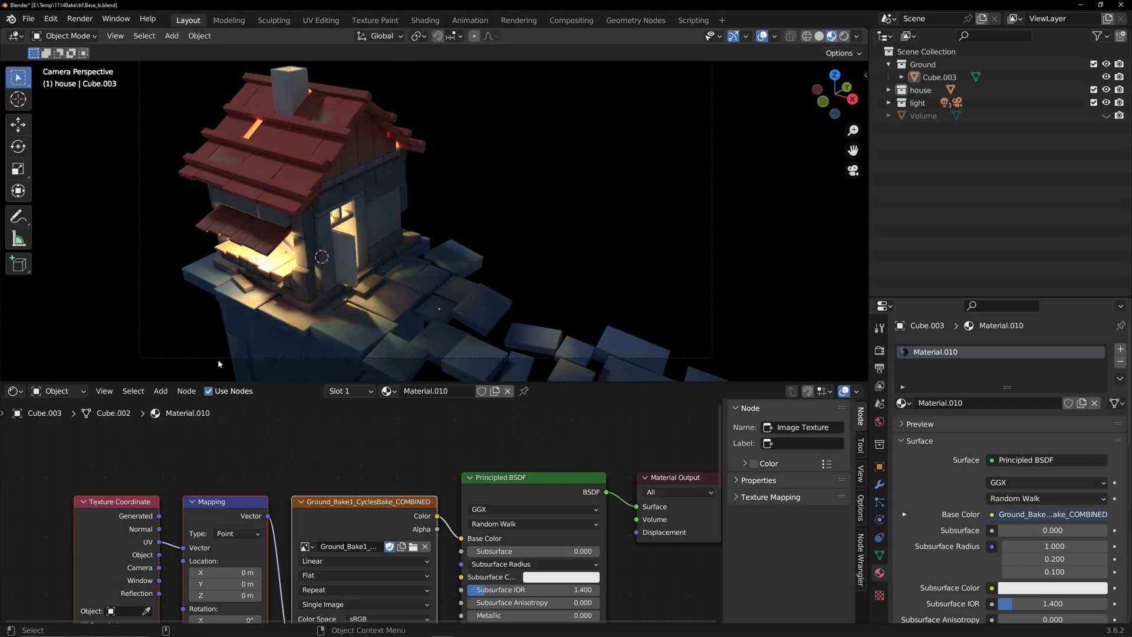
{"action": "left_click_drag", "start_coordinate": [387, 382], "coordinate": [387, 554]}
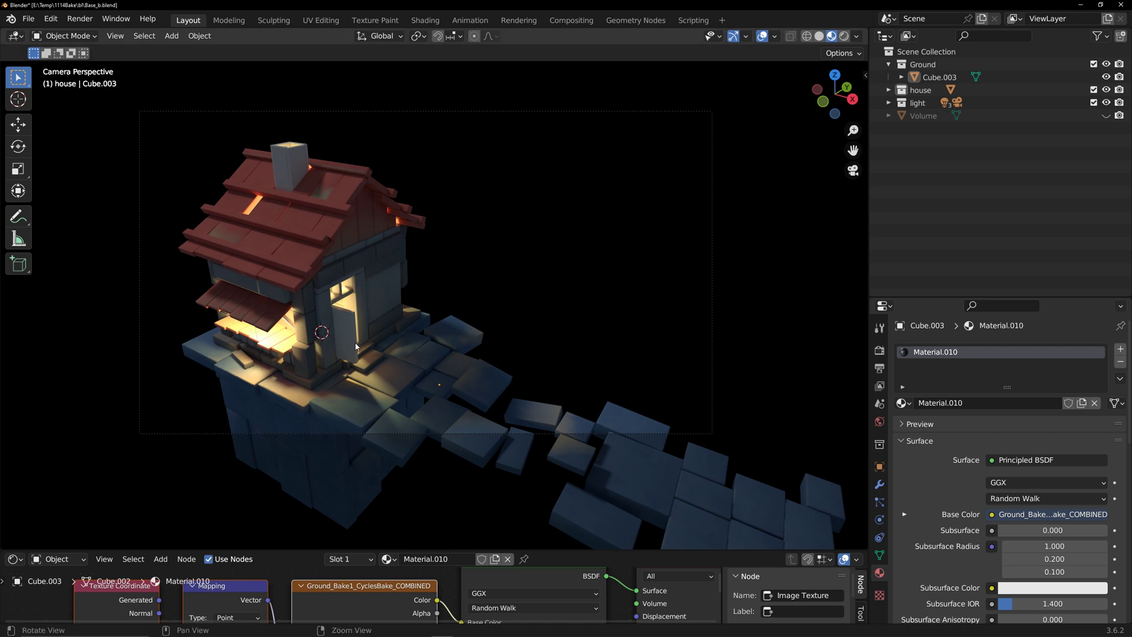
{"action": "middle_click_drag", "start_coordinate": [357, 347], "coordinate": [385, 306]}
{"action": "scroll", "coordinate": [418, 376], "scroll_direction": "down", "scroll_amount": 1}
{"action": "middle_click_drag", "start_coordinate": [377, 381], "coordinate": [522, 325]}
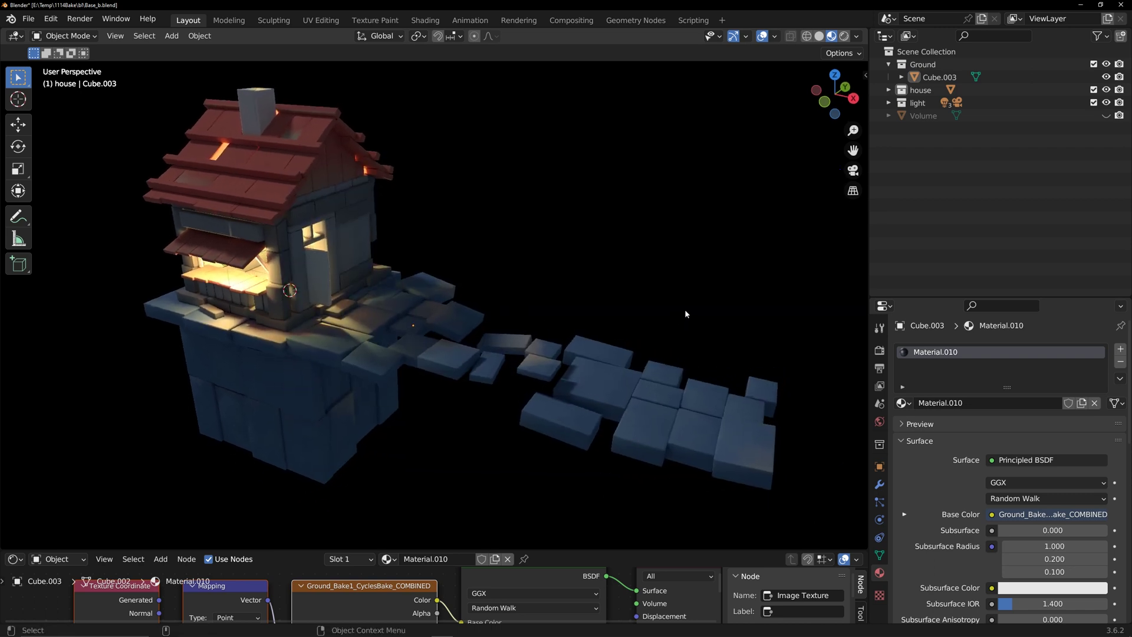